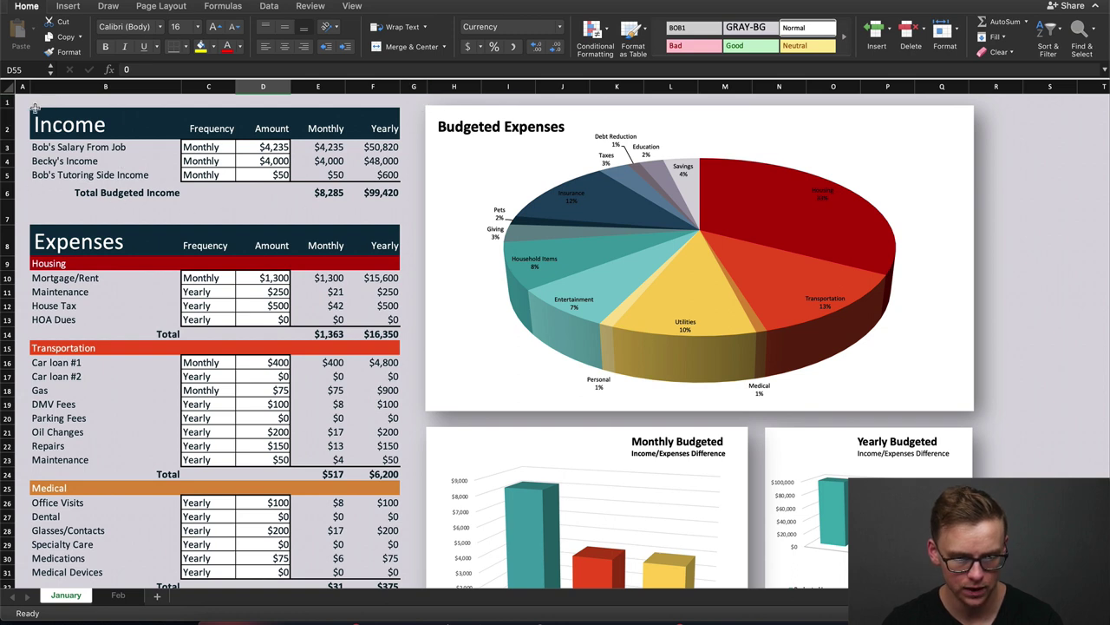
scroll(24, 431, down, 1)
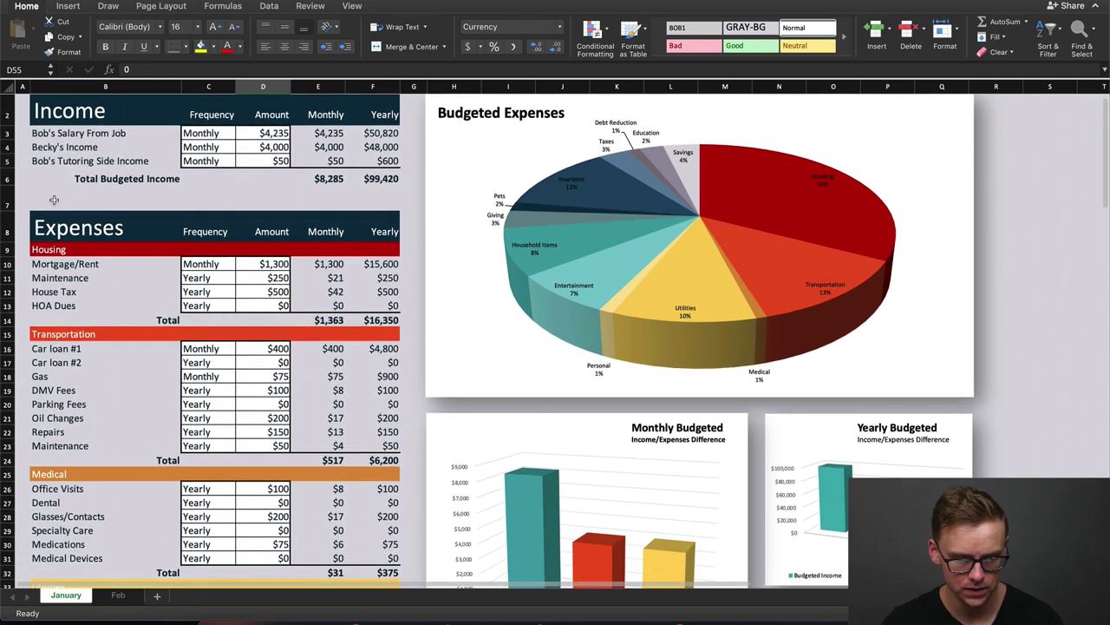
scroll(54, 200, up, 1)
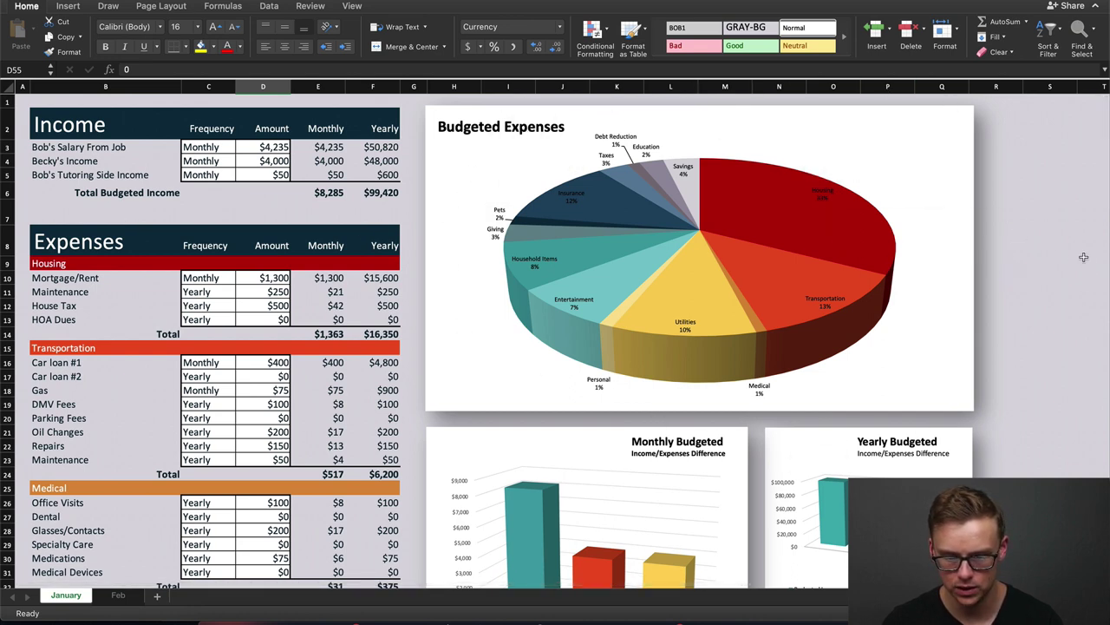
mouse_move(563, 225)
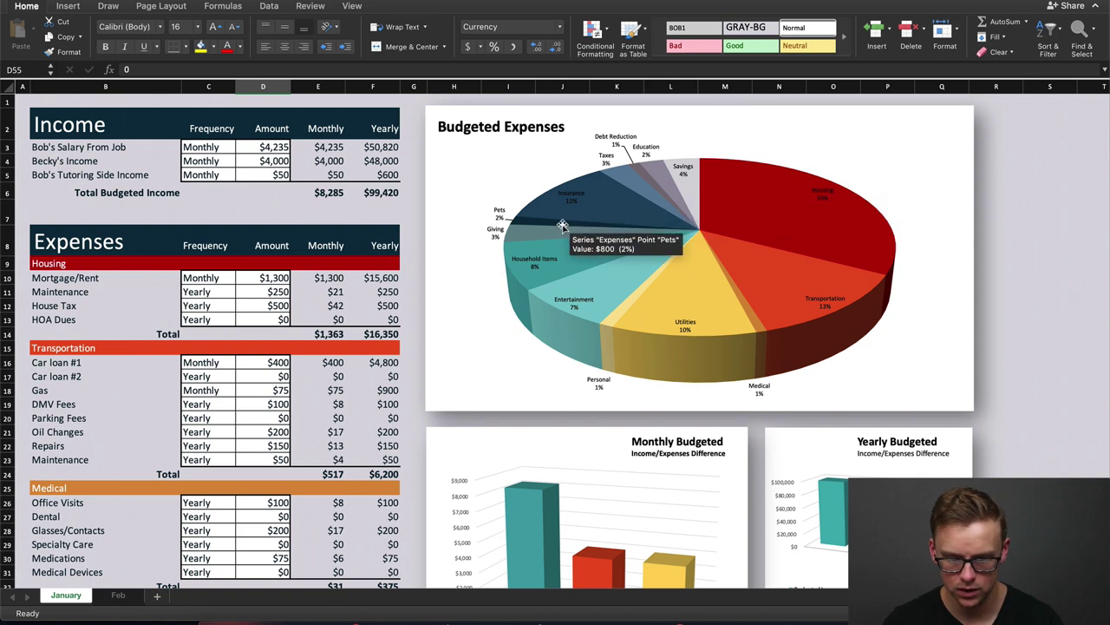
scroll(1031, 192, down, 5)
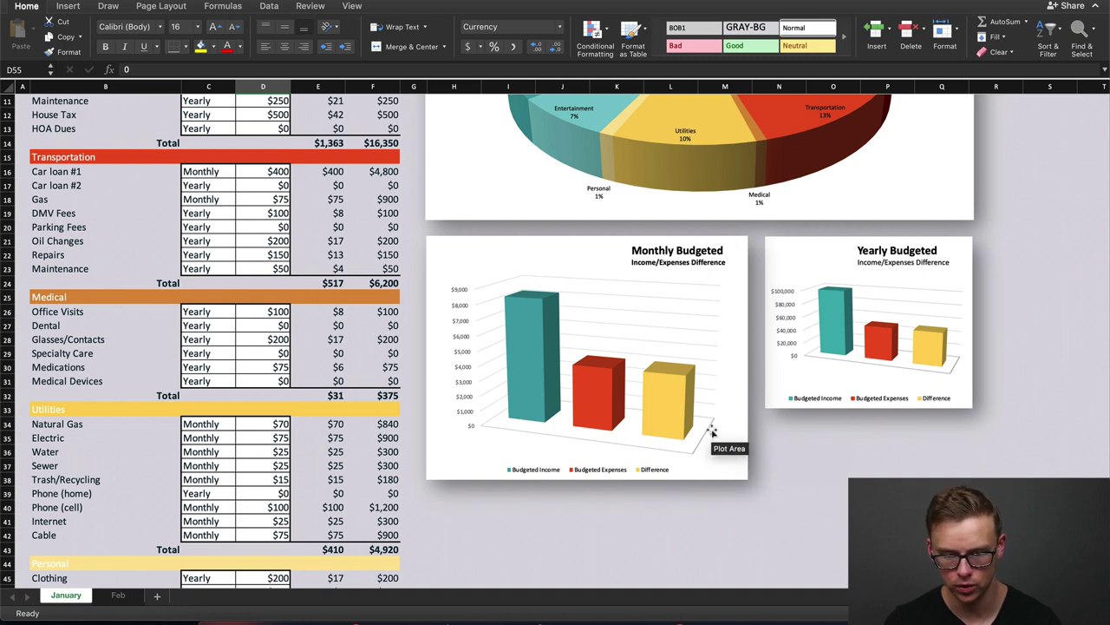
scroll(1034, 348, up, 5)
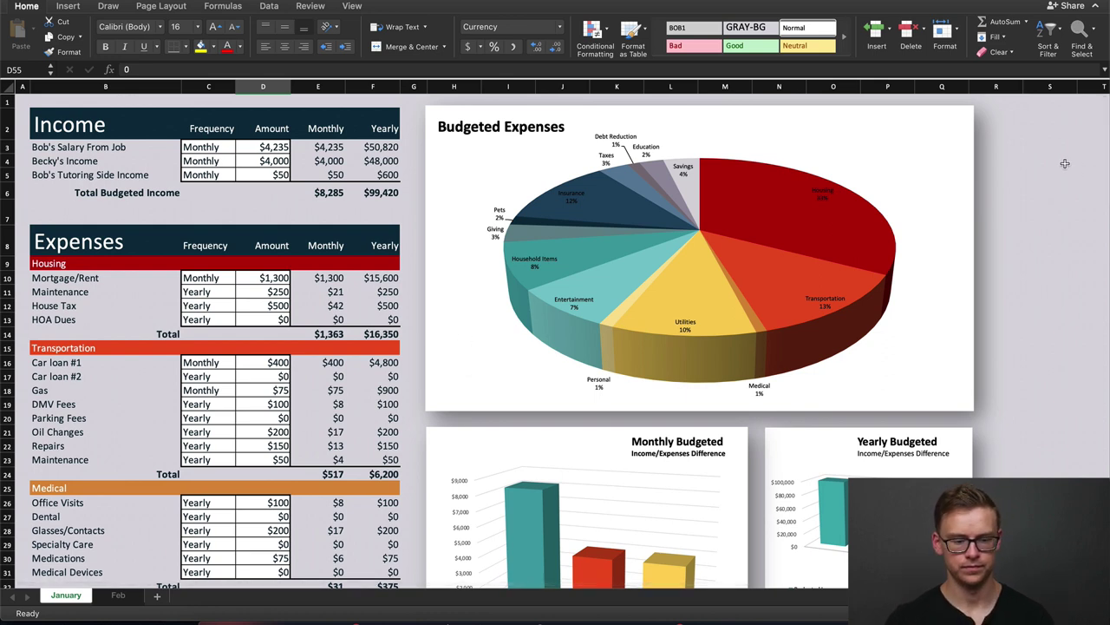
Replace the owner's name in the B3 salary label with 'Shane'.
click(57, 117)
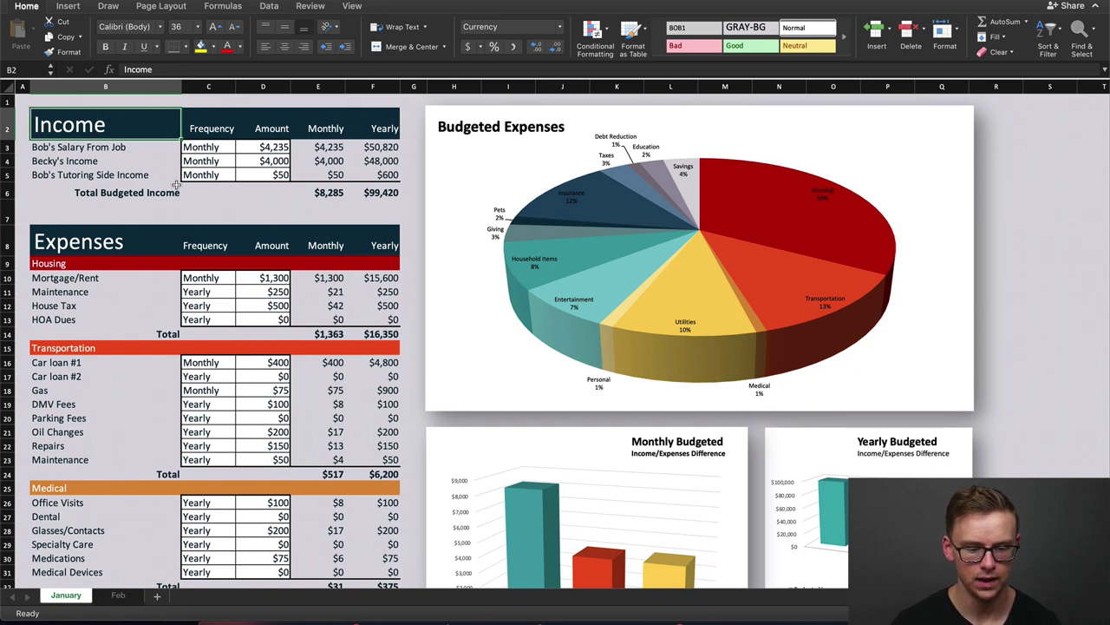
click(61, 148)
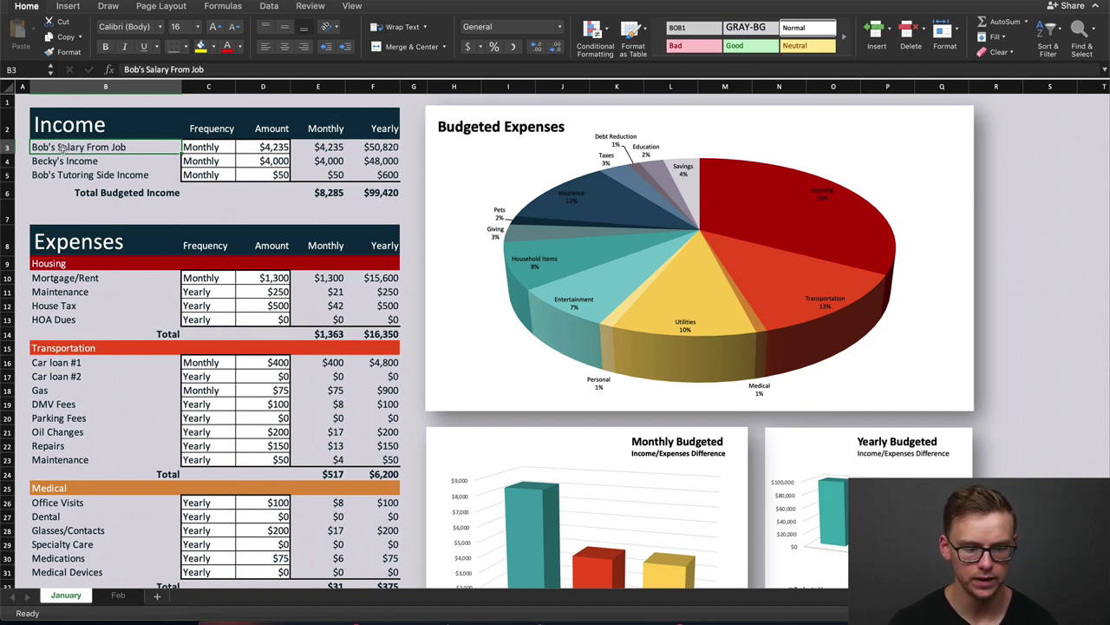
double_click(128, 147)
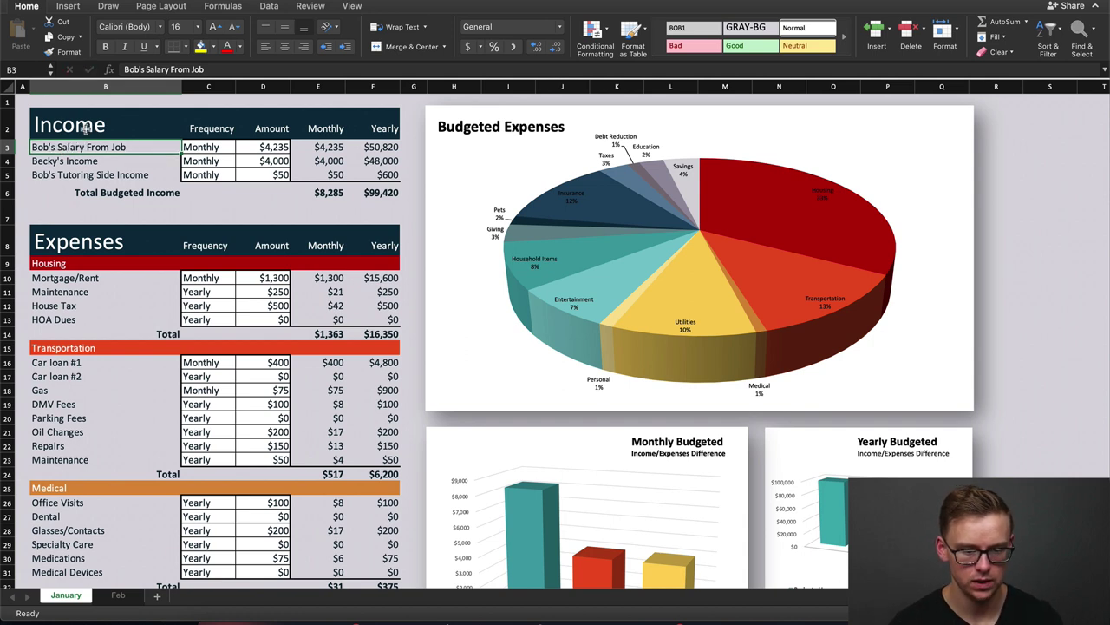
double_click(48, 148)
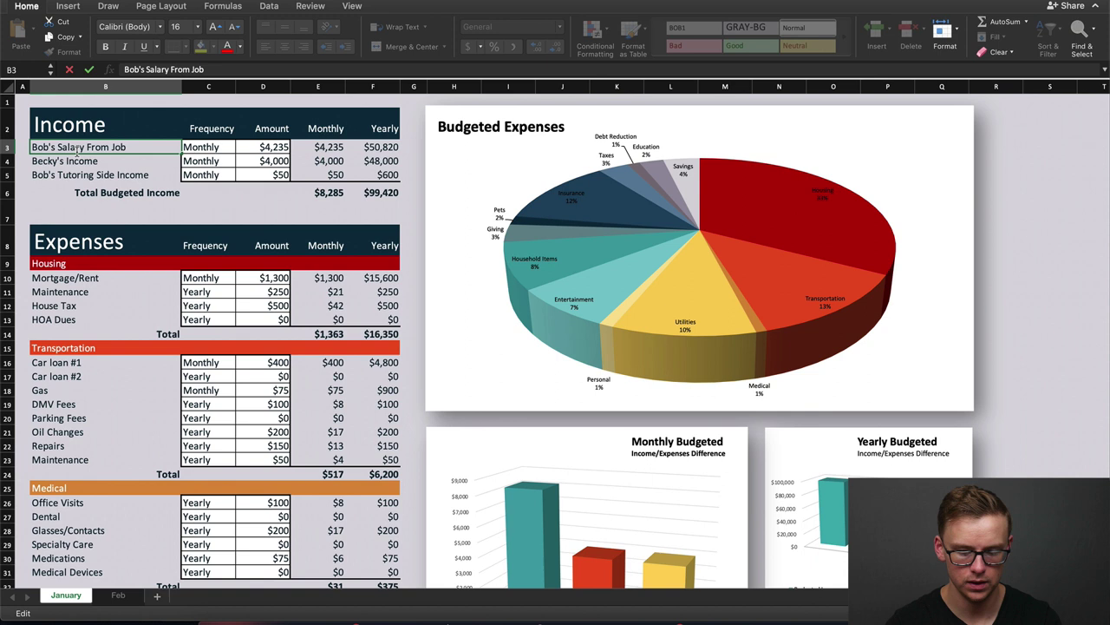
key(BackSpace)
key(BackSpace)
key(BackSpace)
text(Shane)
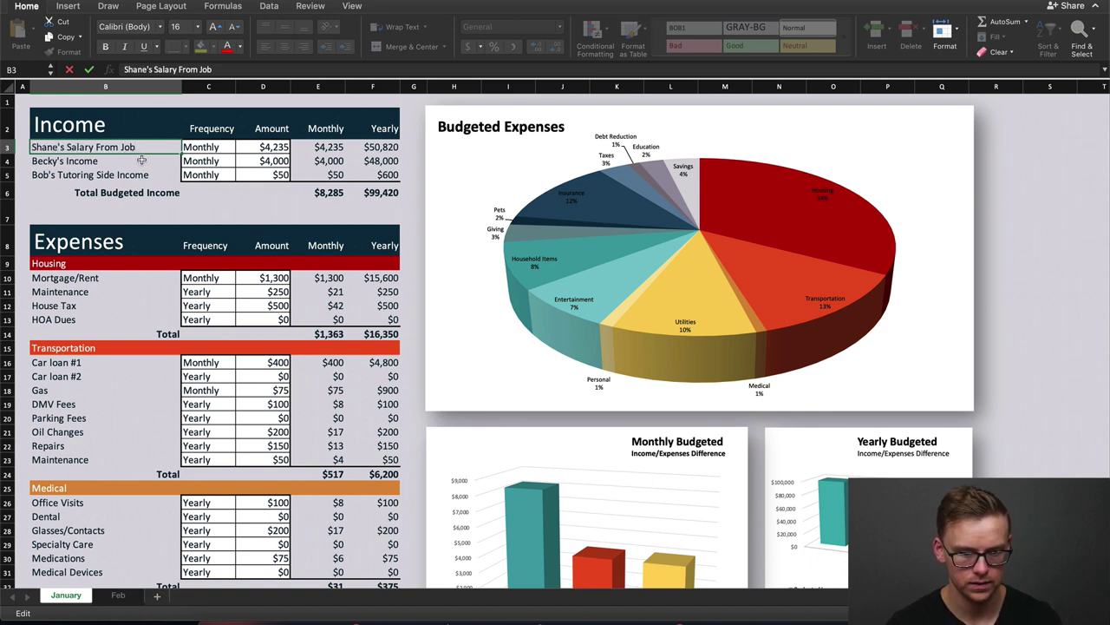
click(205, 148)
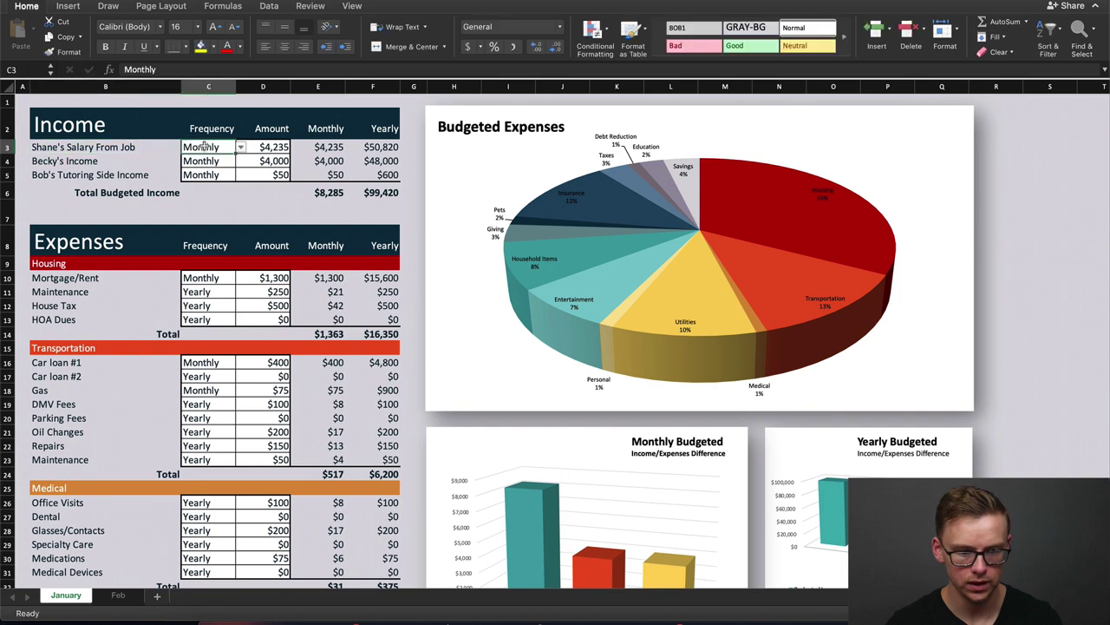
Inspect the E3 monthly and F3 yearly formulas and the Amount column header.
click(317, 147)
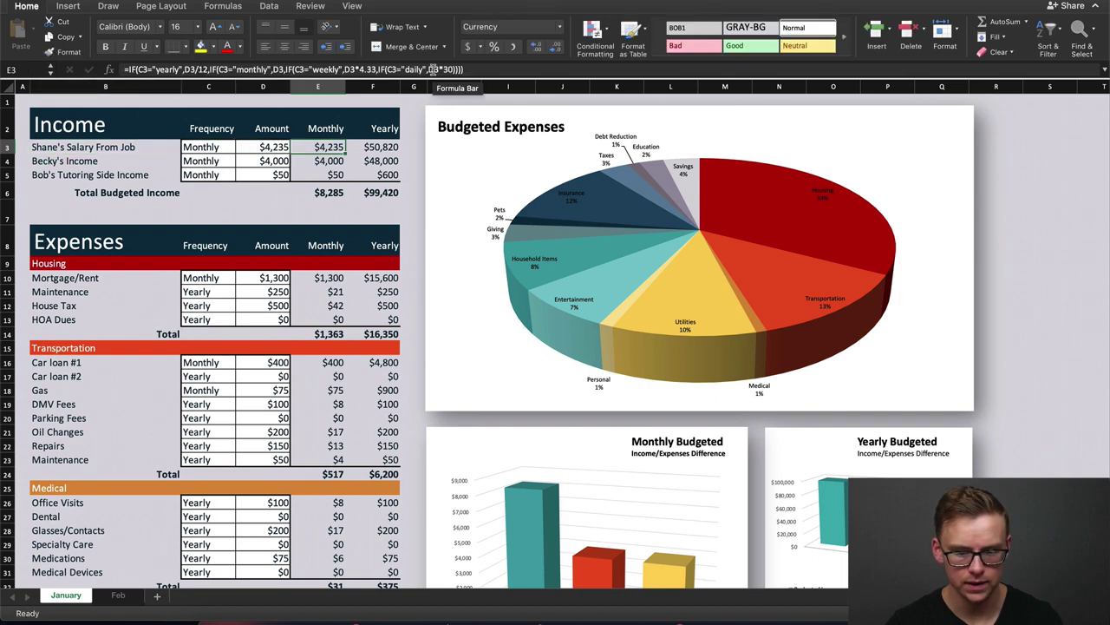
click(378, 146)
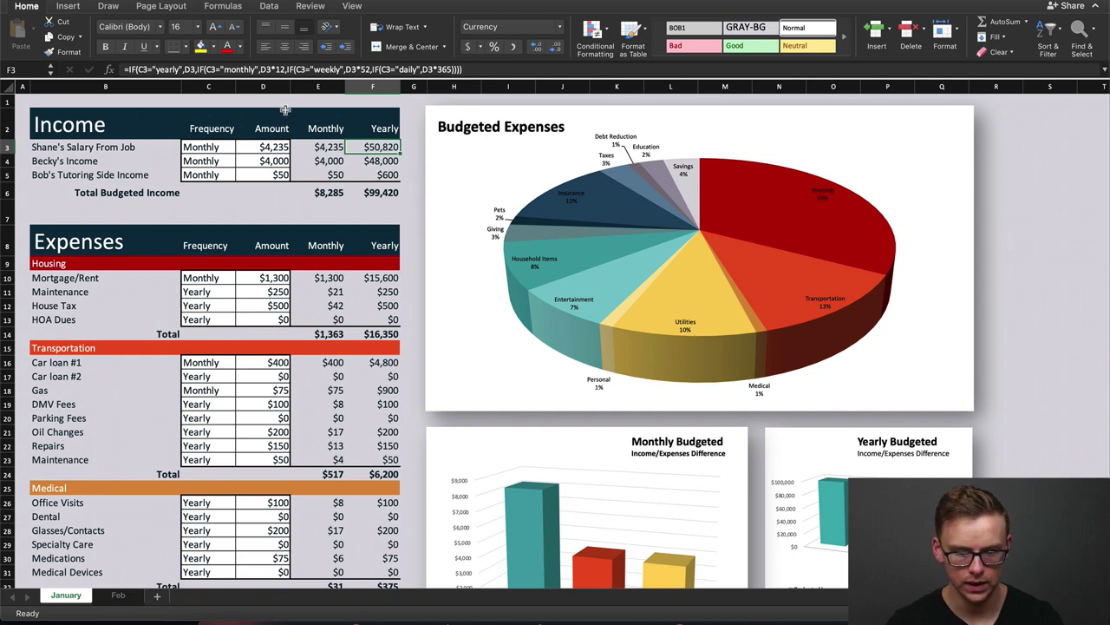
click(286, 115)
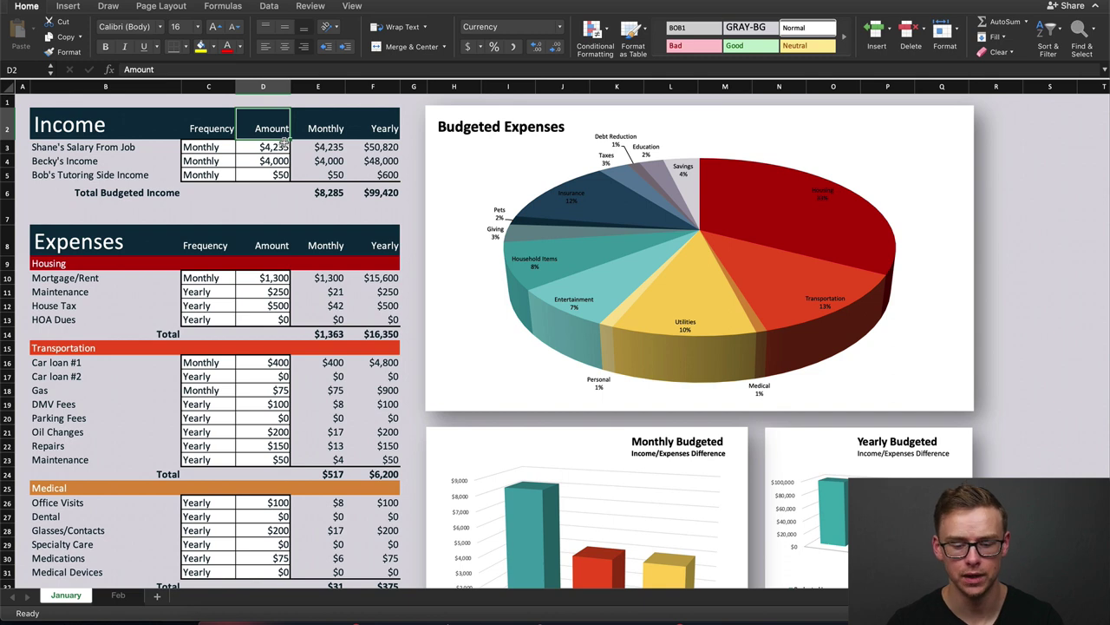
click(78, 149)
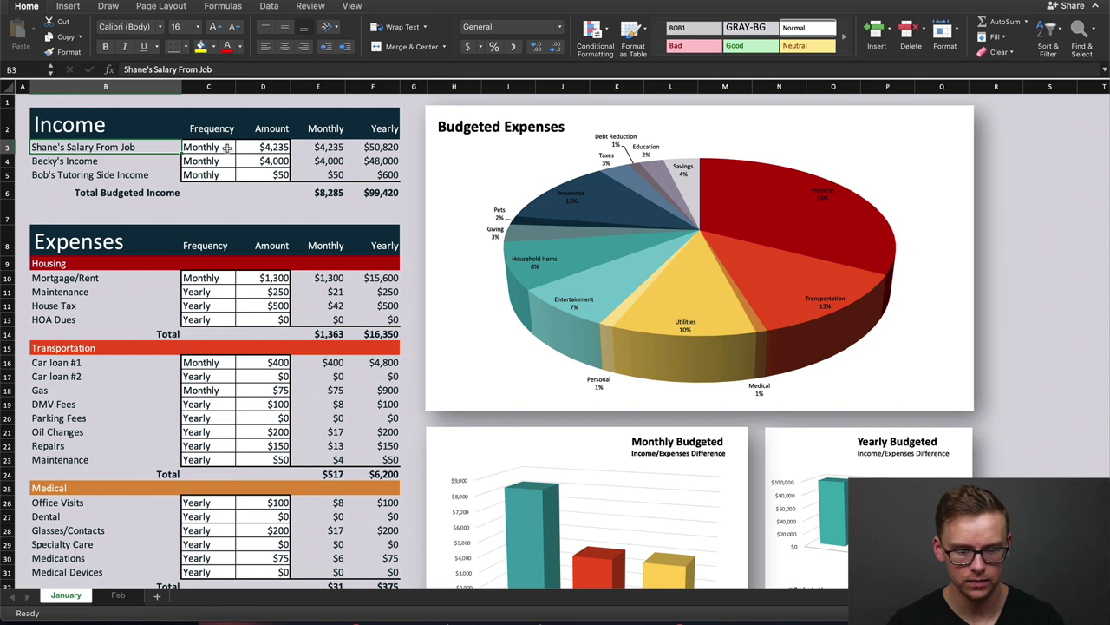
click(270, 128)
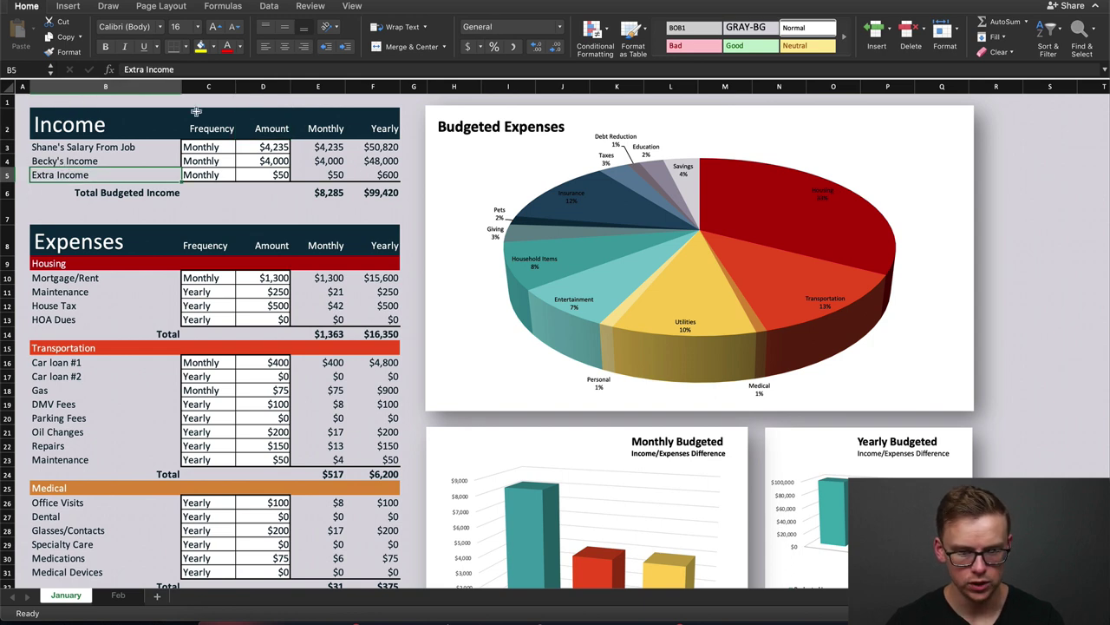
Review the D4 and D5 income amounts and the Extra Income label in B5.
click(277, 159)
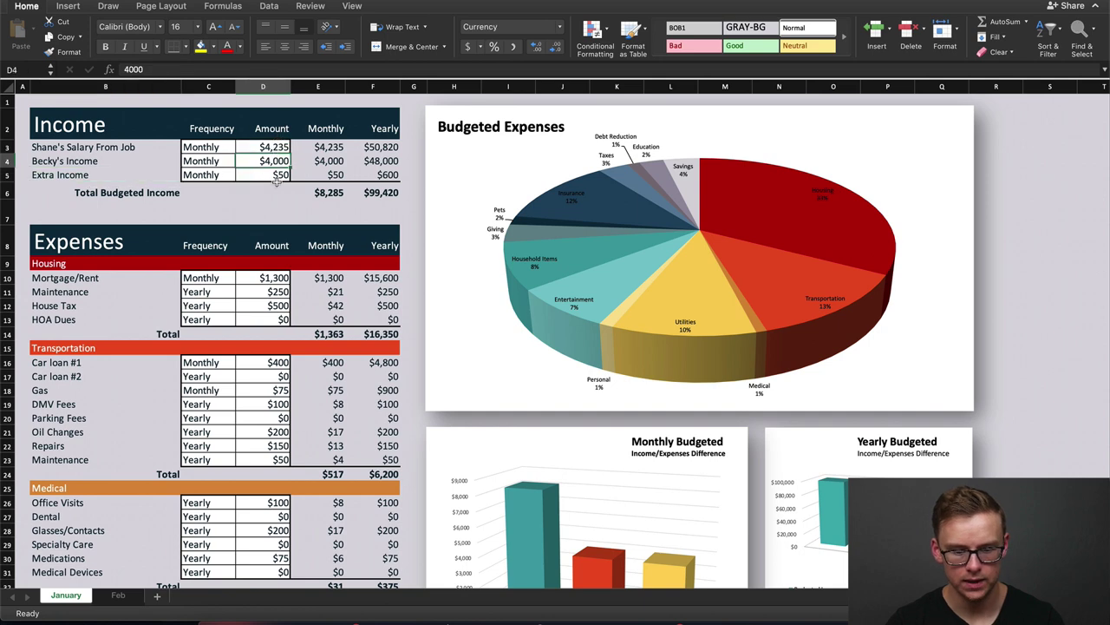
click(277, 176)
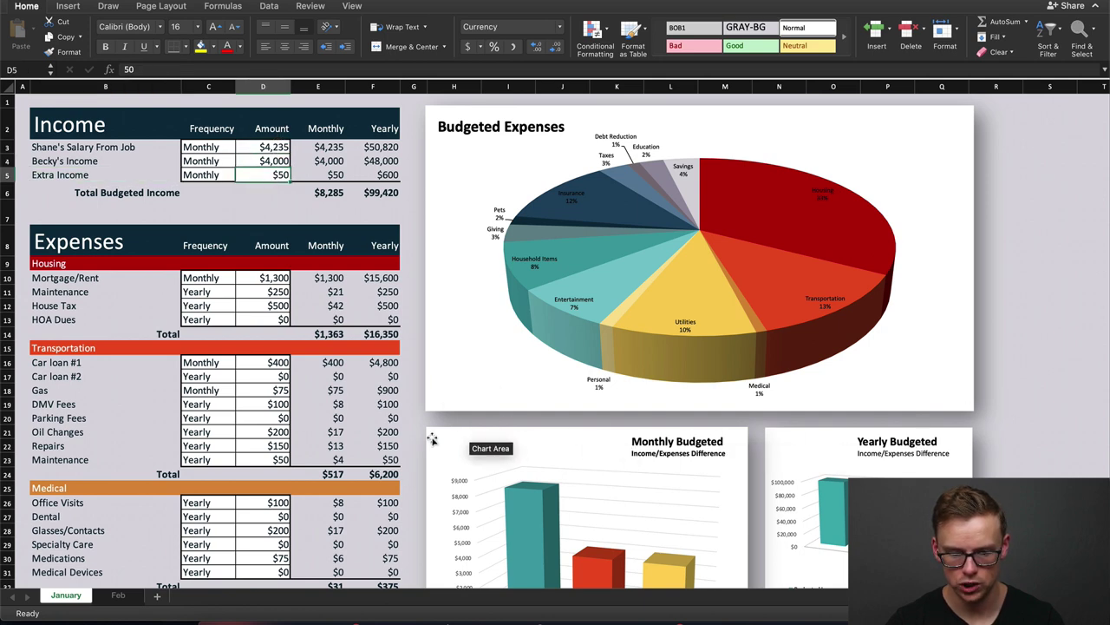
scroll(431, 439, down, 3)
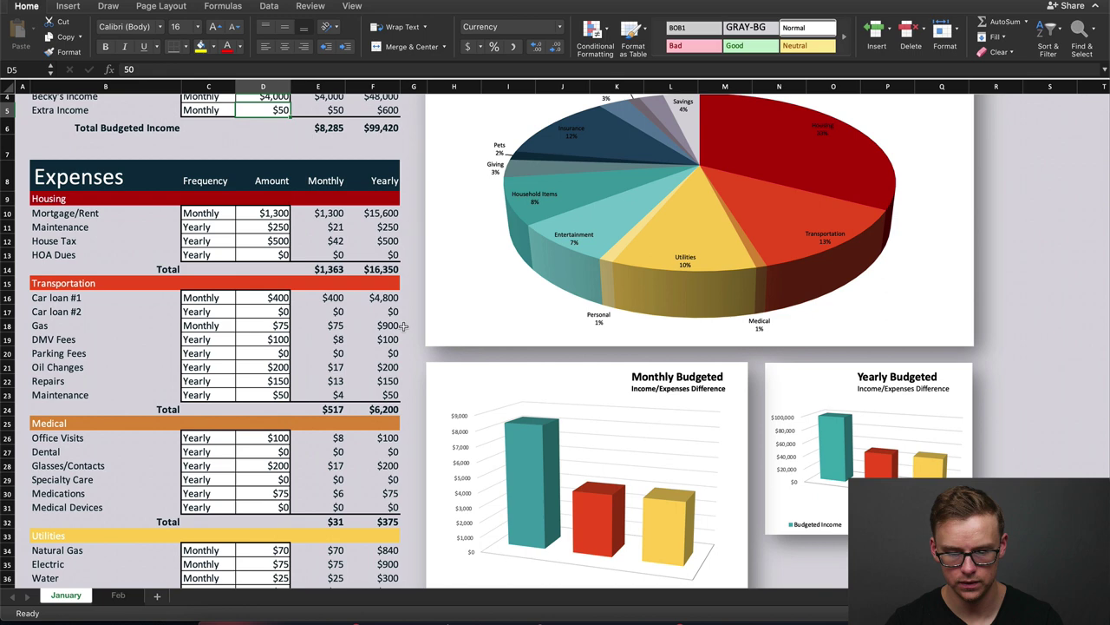
scroll(382, 327, up, 1)
scroll(242, 269, up, 2)
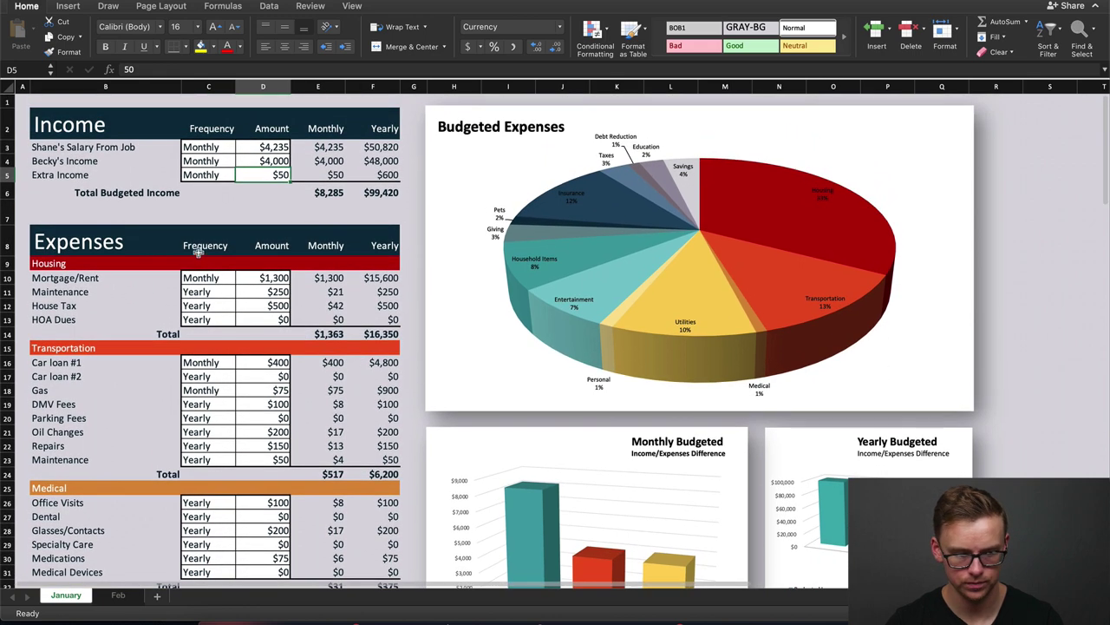
click(74, 176)
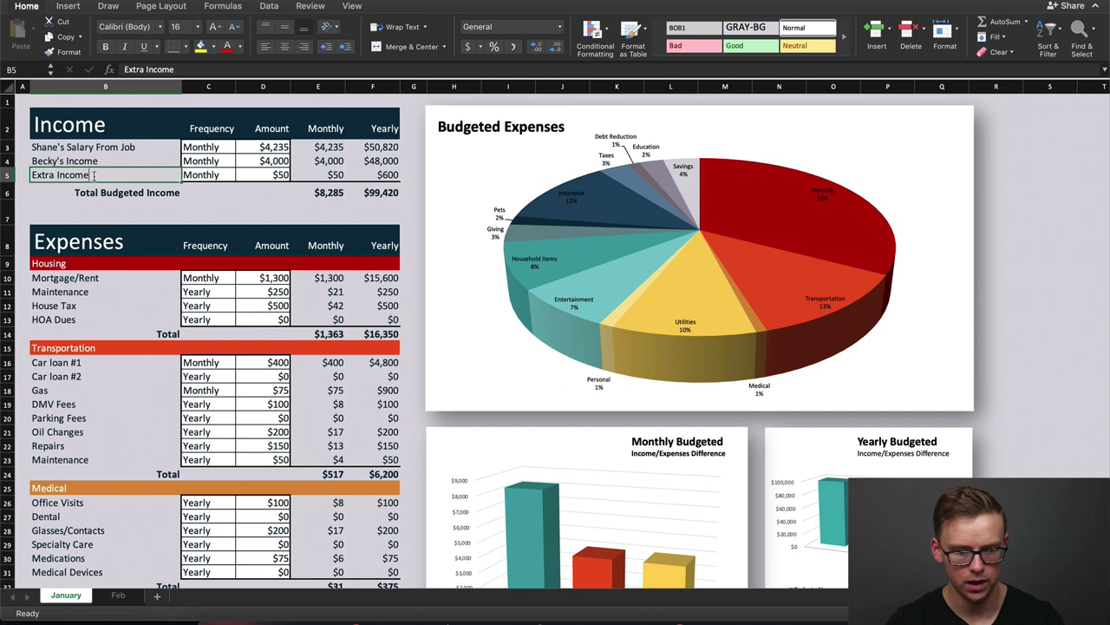
Change the name in the B3 salary label back to 'Bob'.
click(57, 151)
double_click(56, 150)
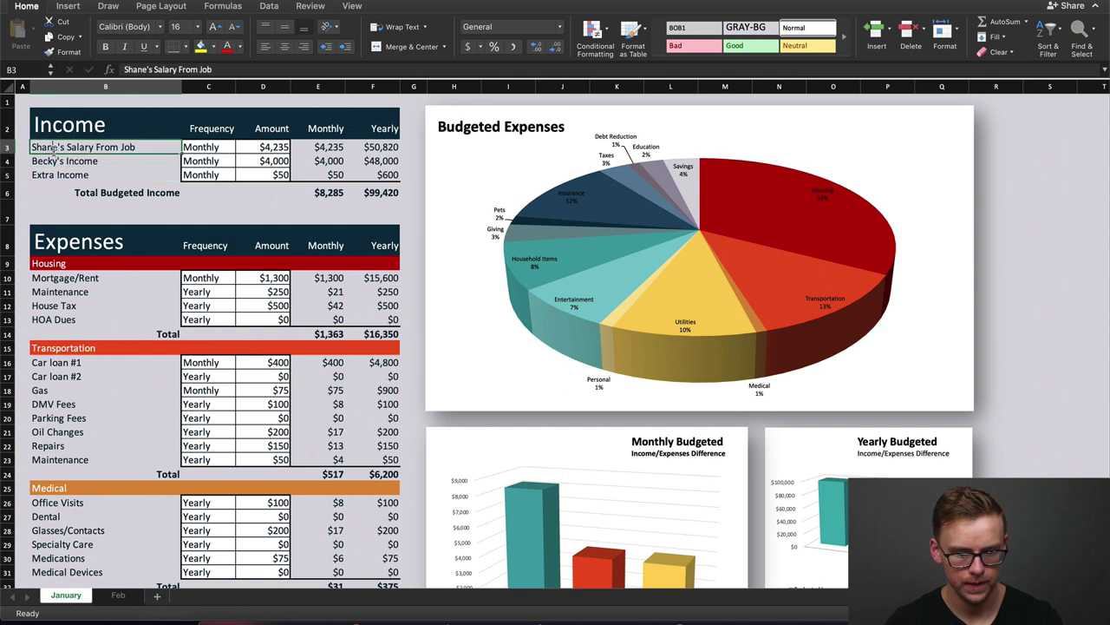
key(BackSpace)
key(BackSpace)
key(BackSpace)
key(BackSpace)
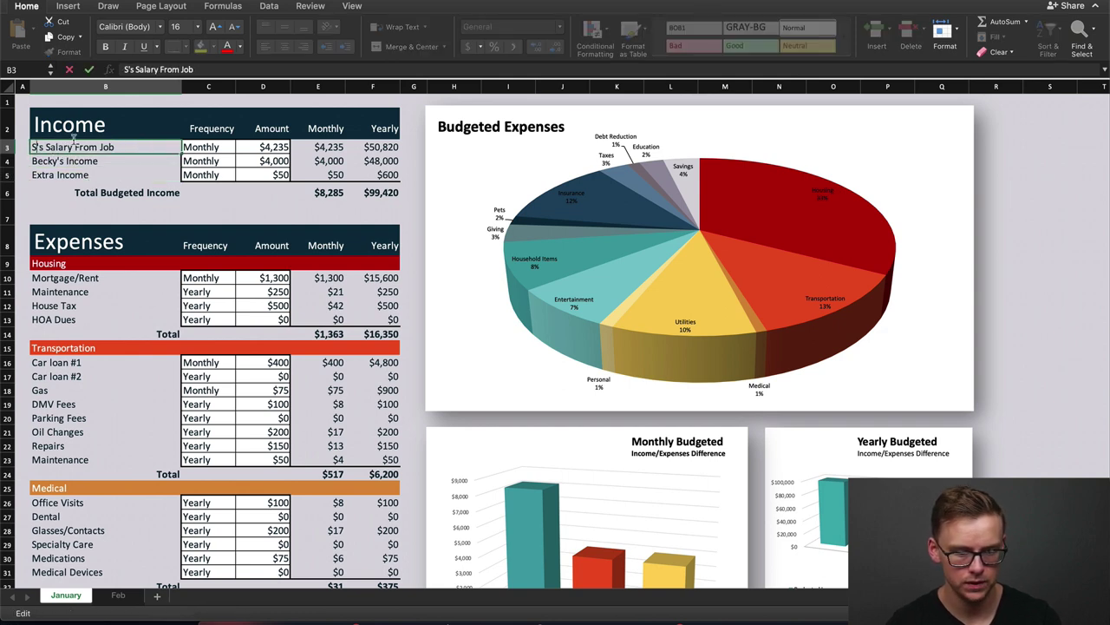
text(Bob)
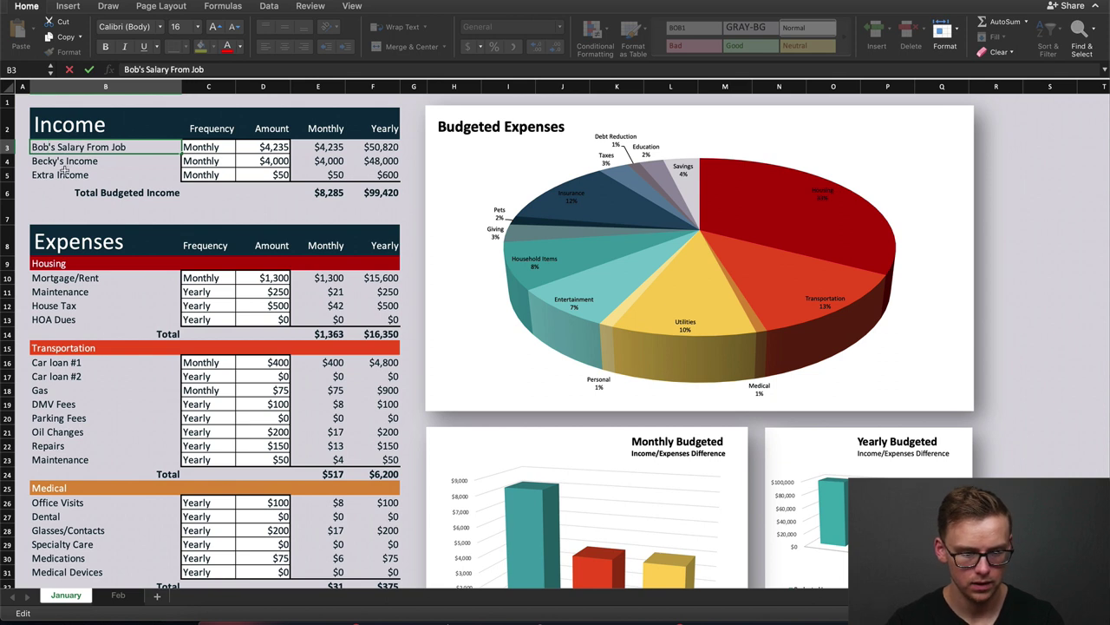
key(Return)
key(Return)
click(276, 150)
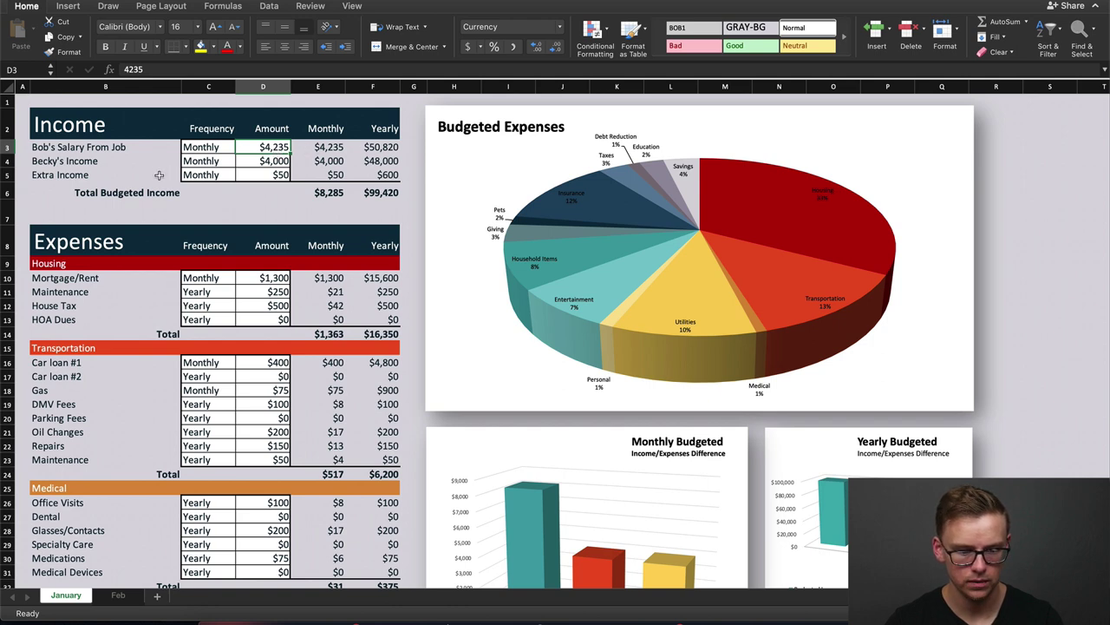
Relabel B5 as 'Bob's Side Hustle (Tutoring)'.
click(87, 176)
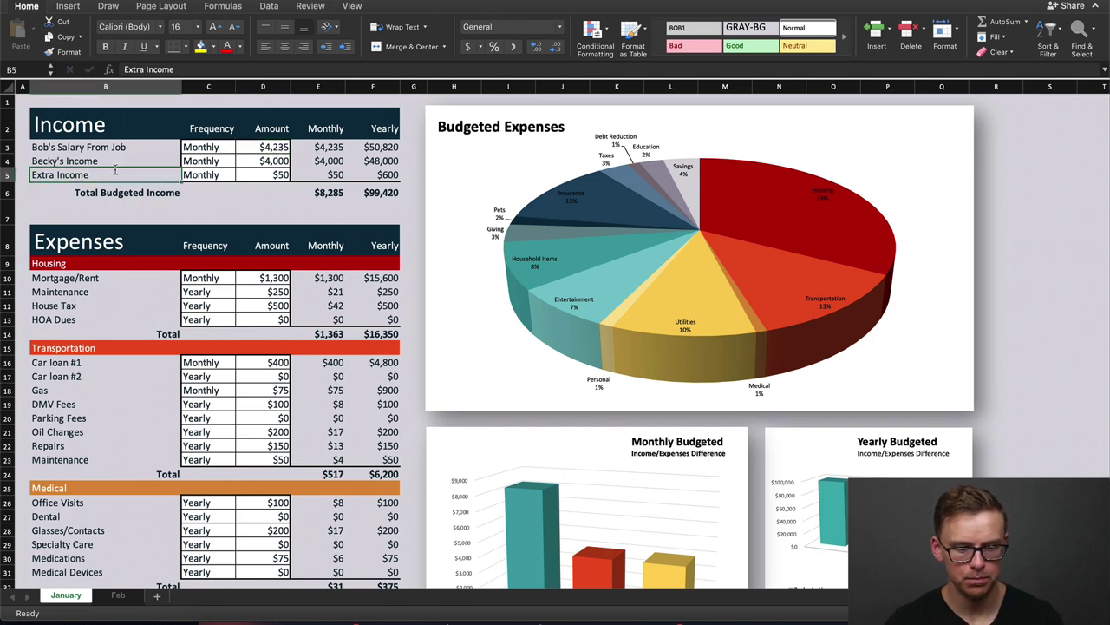
key(Delete)
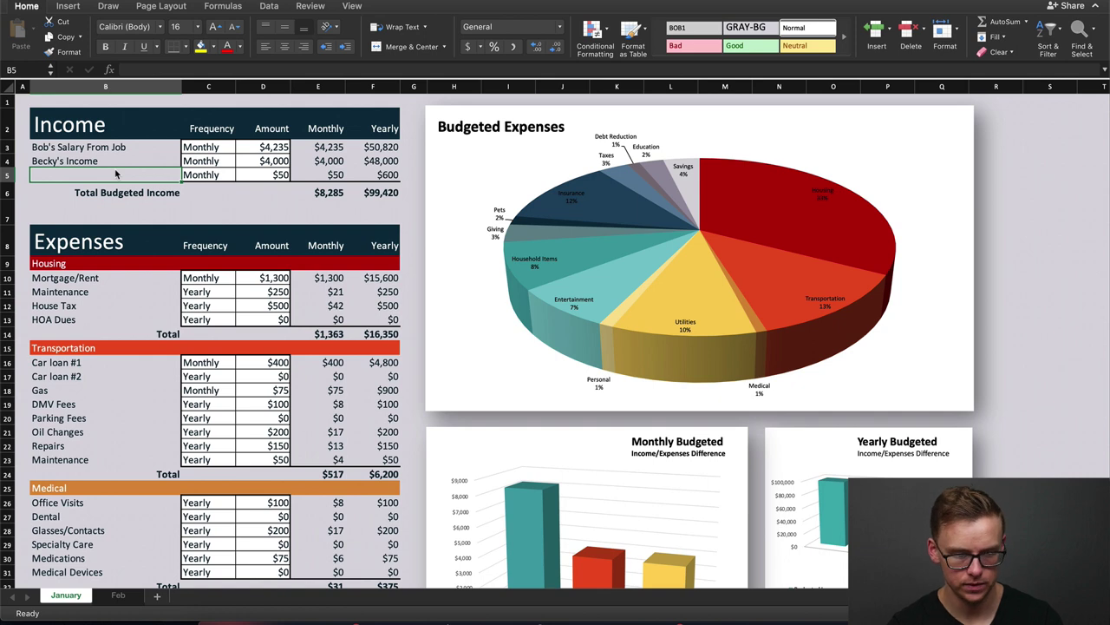
text(Bob's S)
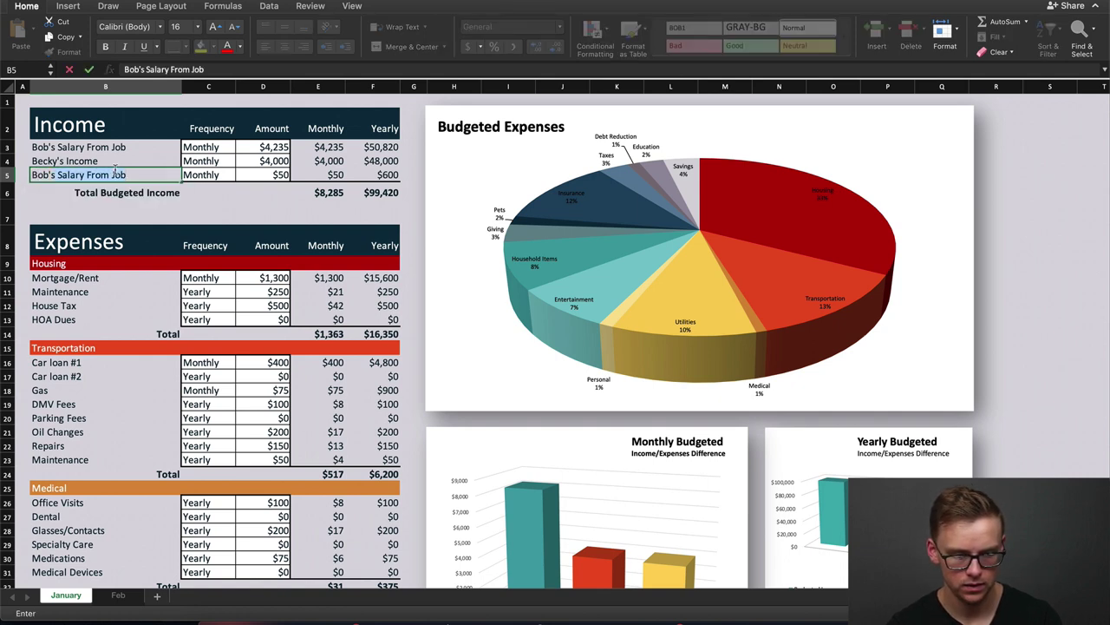
text(ide Hustle (T)
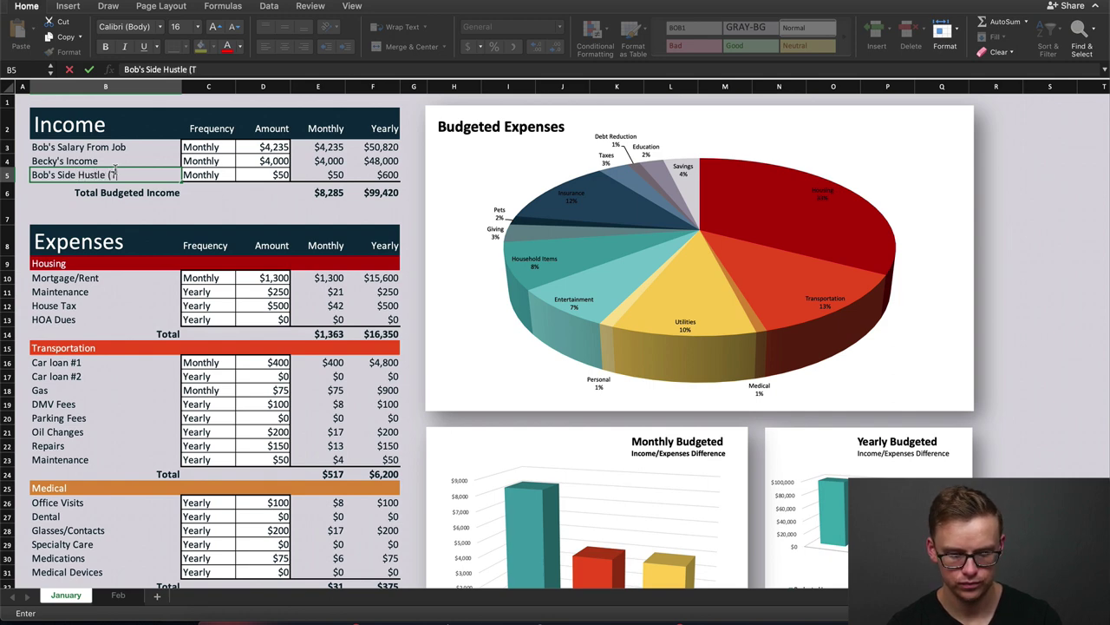
text(utoring)
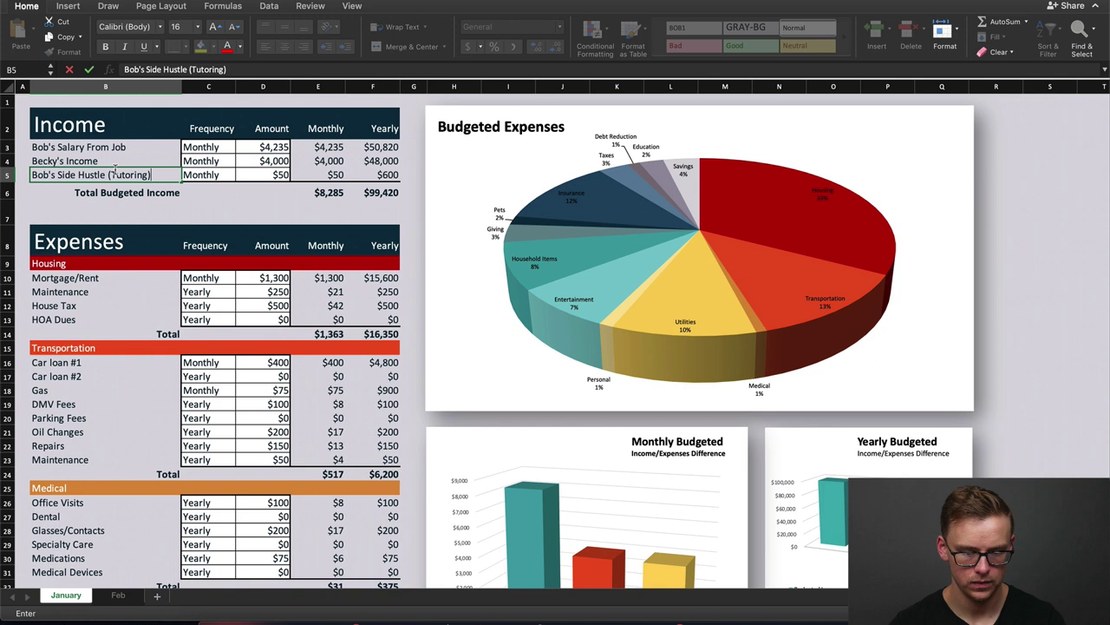
key(Tab)
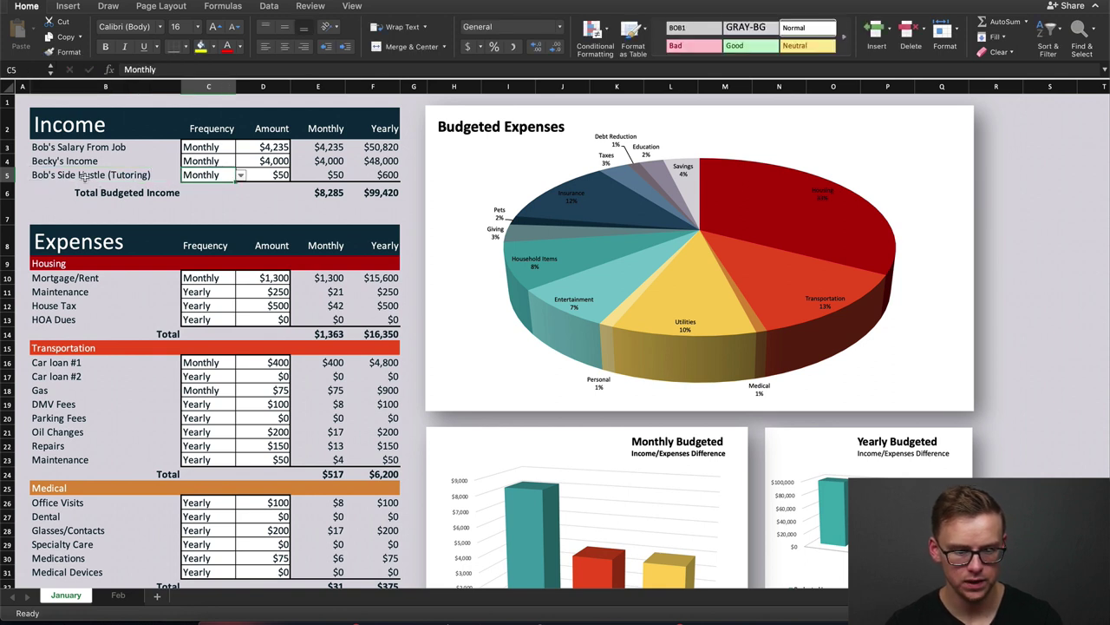
Set the side hustle amount in D5 to $5,000.
click(282, 175)
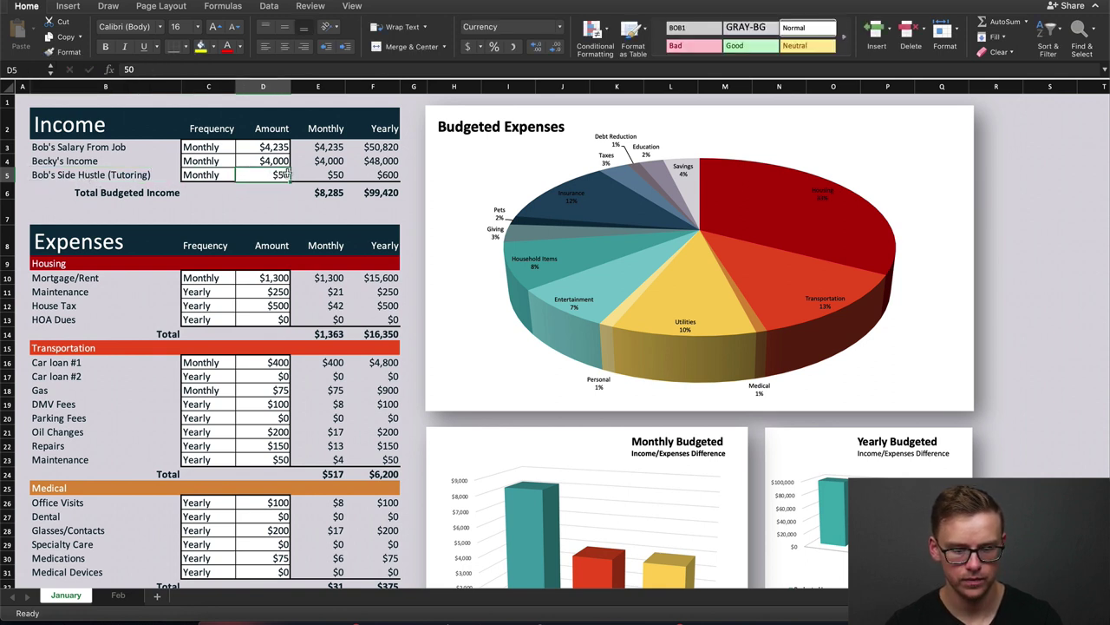
double_click(280, 174)
key(Escape)
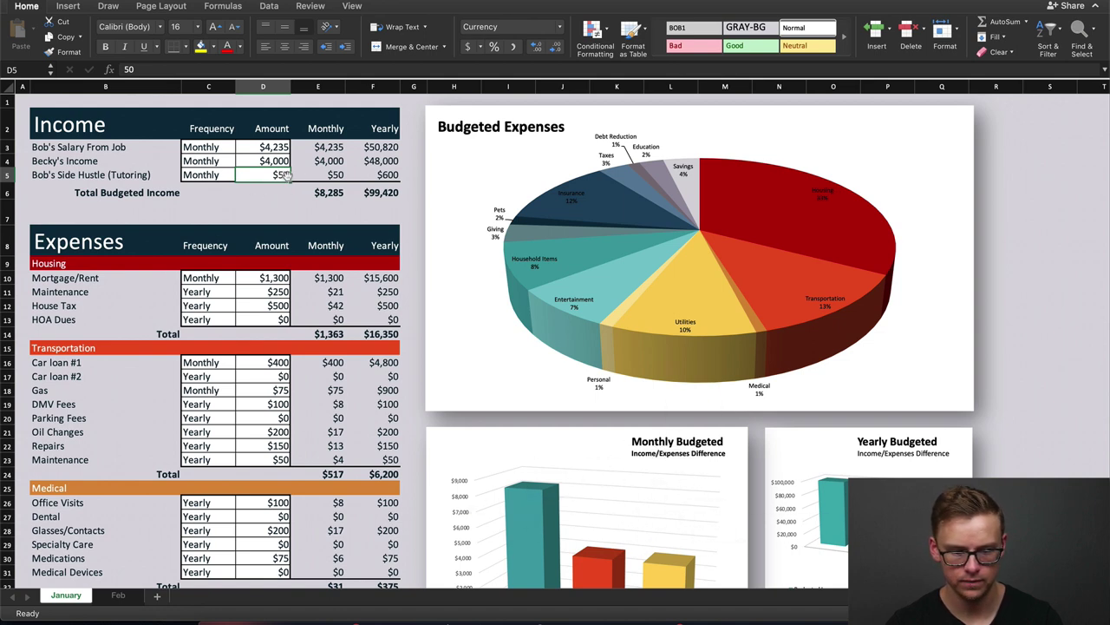
text(5000)
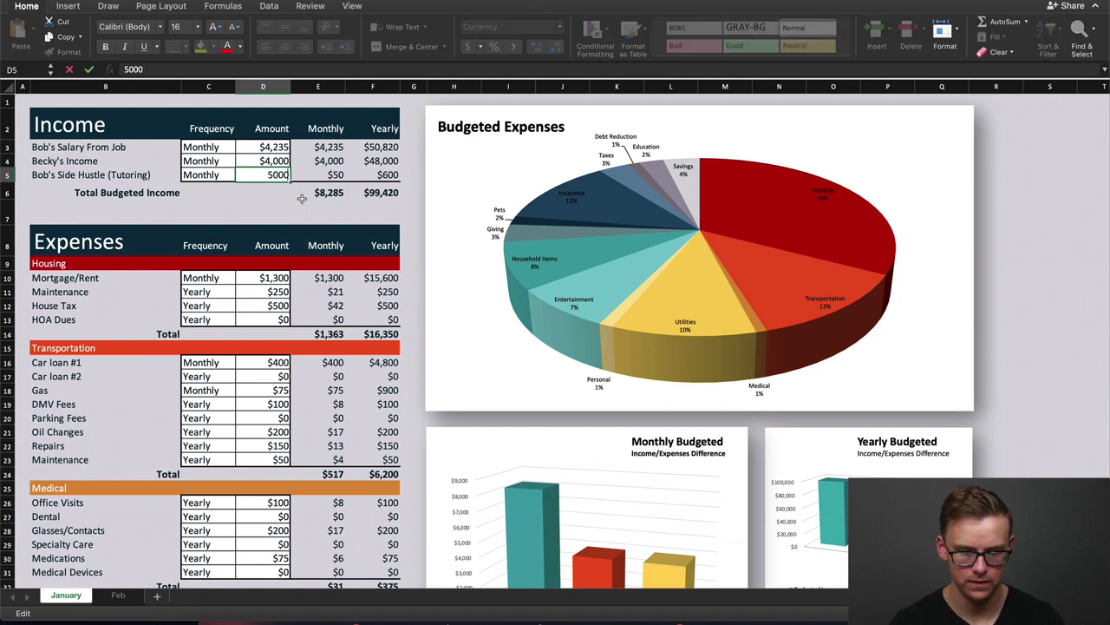
click(274, 277)
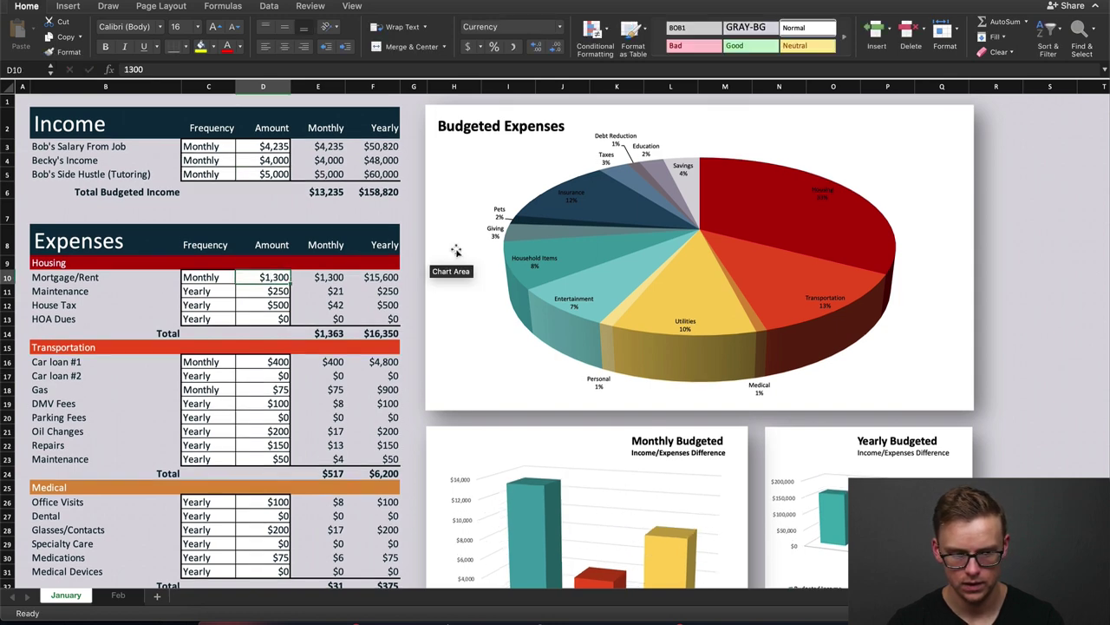
Scroll down to see how the charts reacted to the $5,000 income.
scroll(466, 262, down, 3)
scroll(466, 263, down, 2)
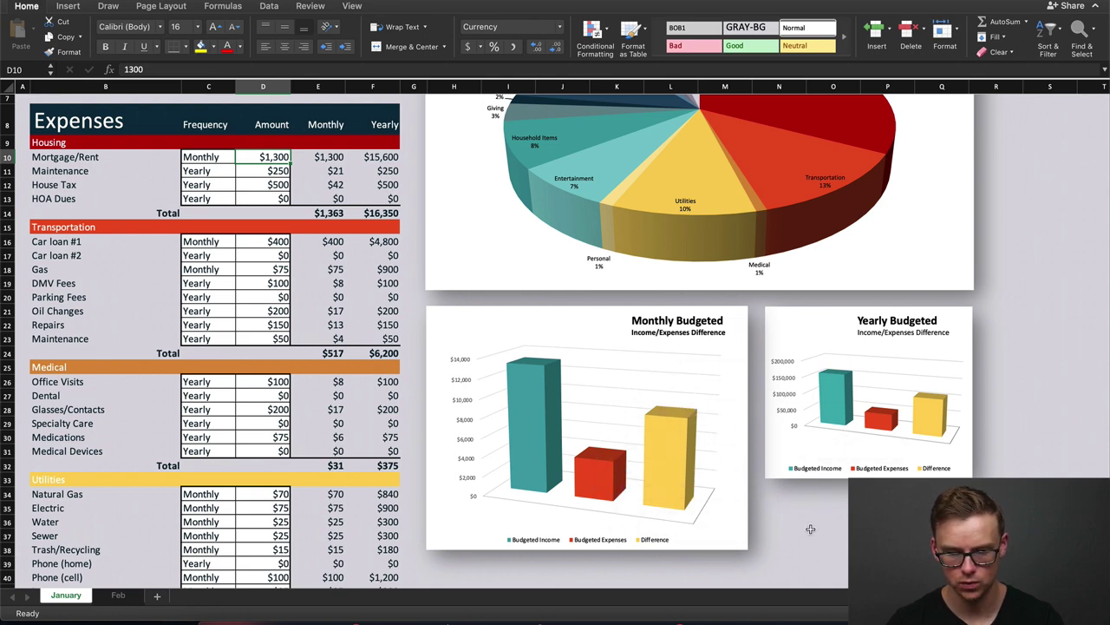
scroll(810, 529, up, 5)
Reset the Tutoring side hustle amount in D5 to $50.
click(278, 175)
text(50)
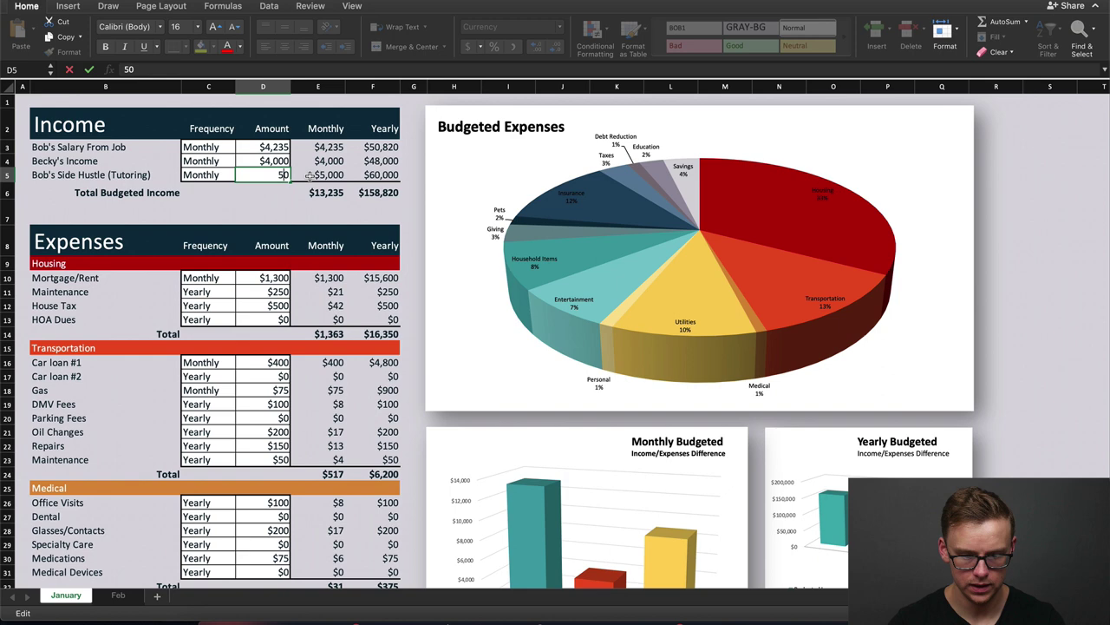
scroll(1049, 303, down, 3)
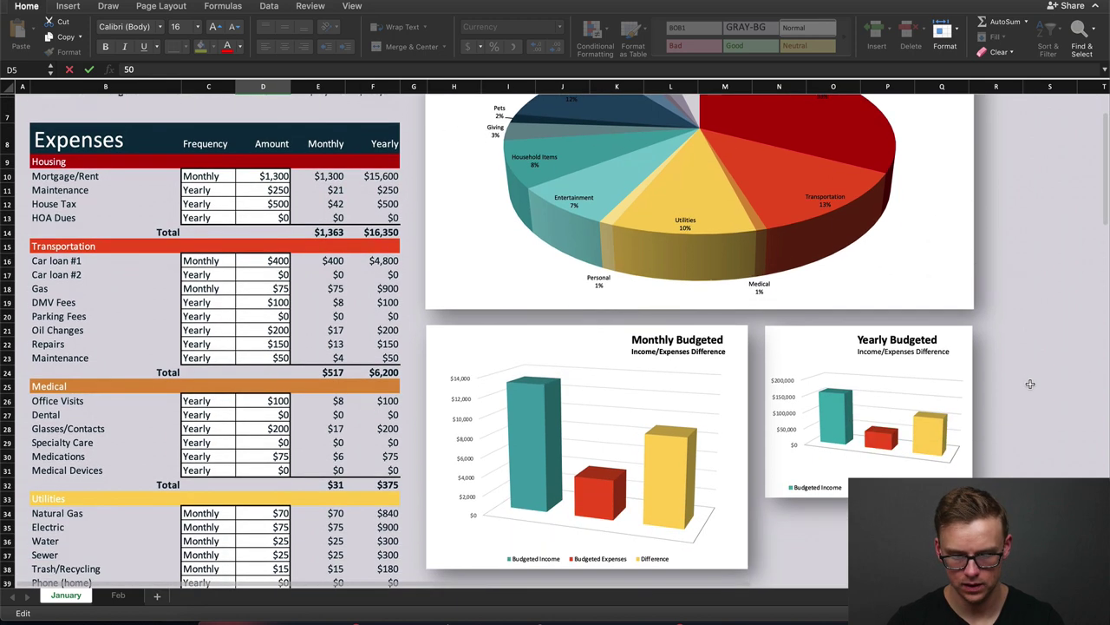
scroll(1047, 328, down, 2)
scroll(1041, 332, down, 2)
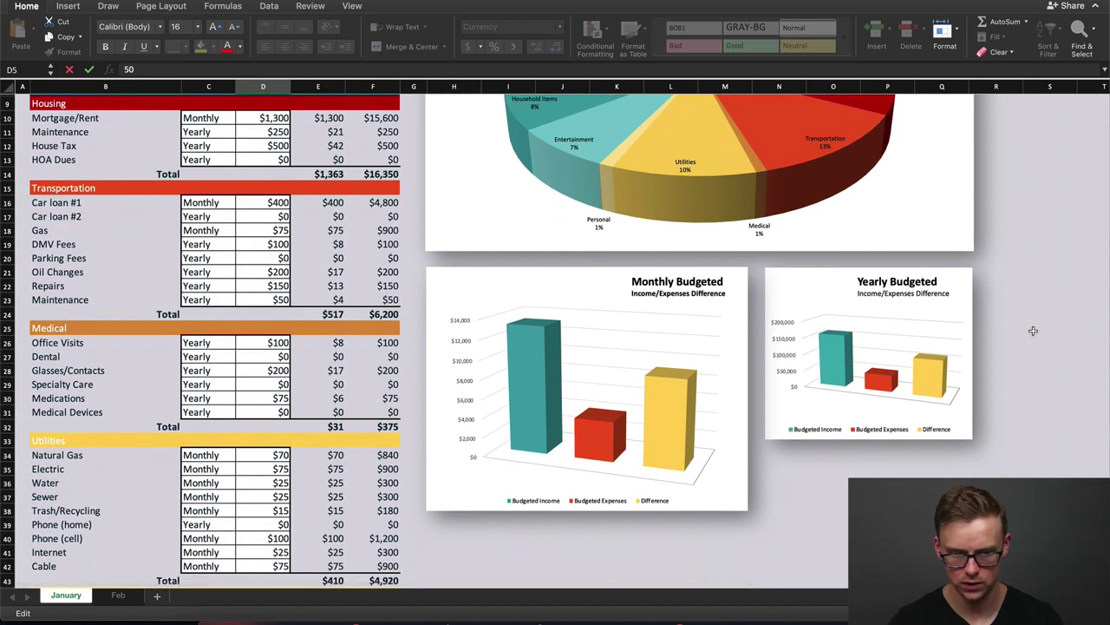
key(Return)
scroll(1034, 334, up, 3)
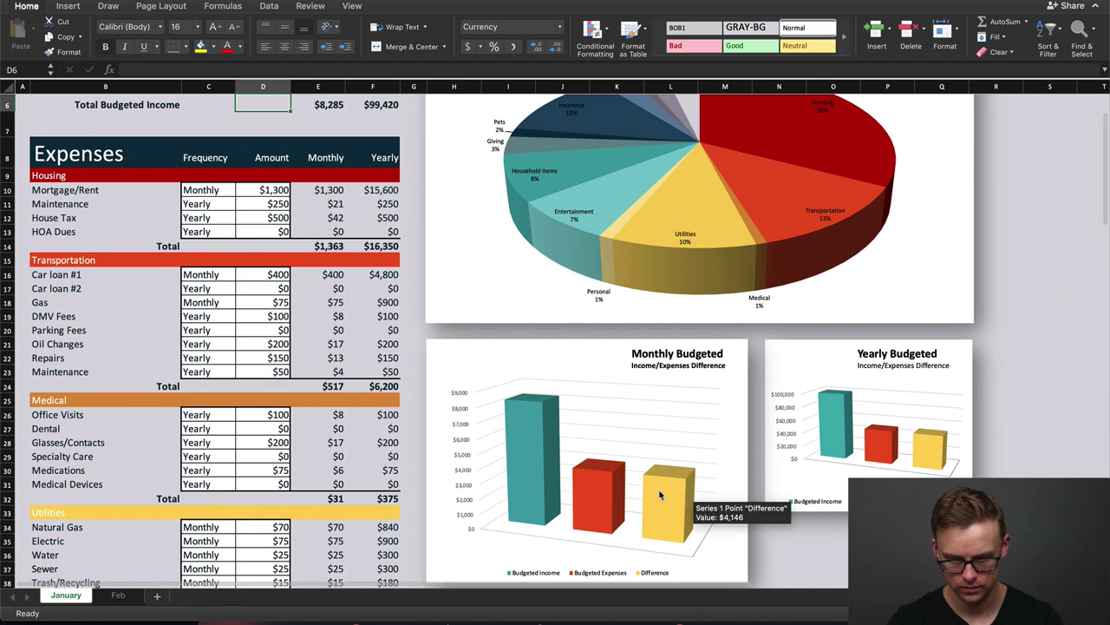
scroll(409, 273, up, 5)
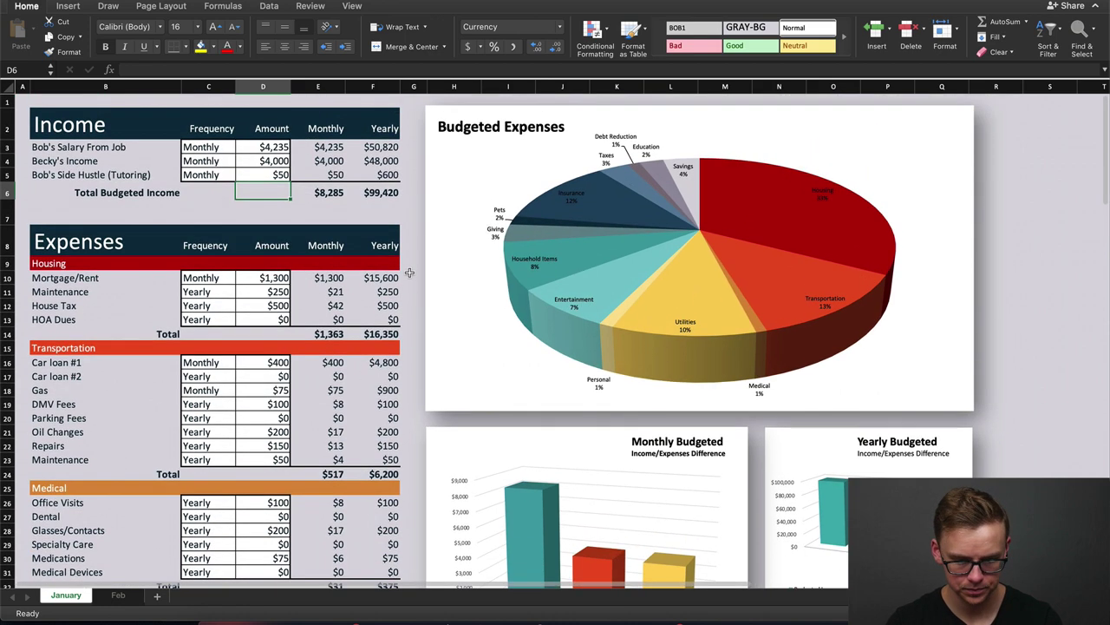
Insert a blank row 5 above the Tutoring income line.
click(6, 174)
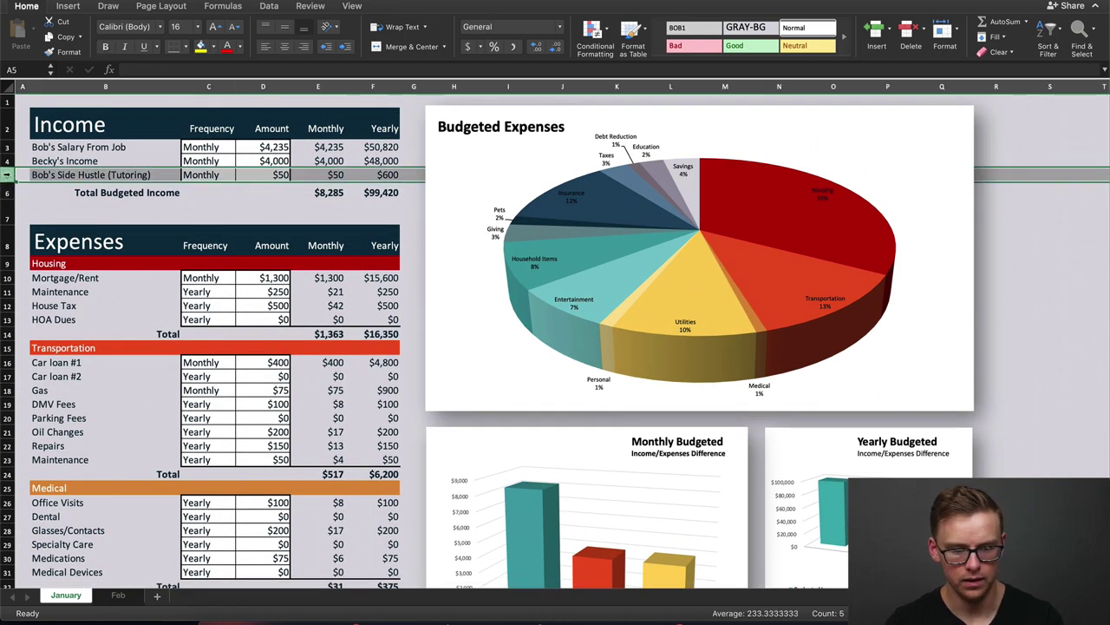
click(7, 181)
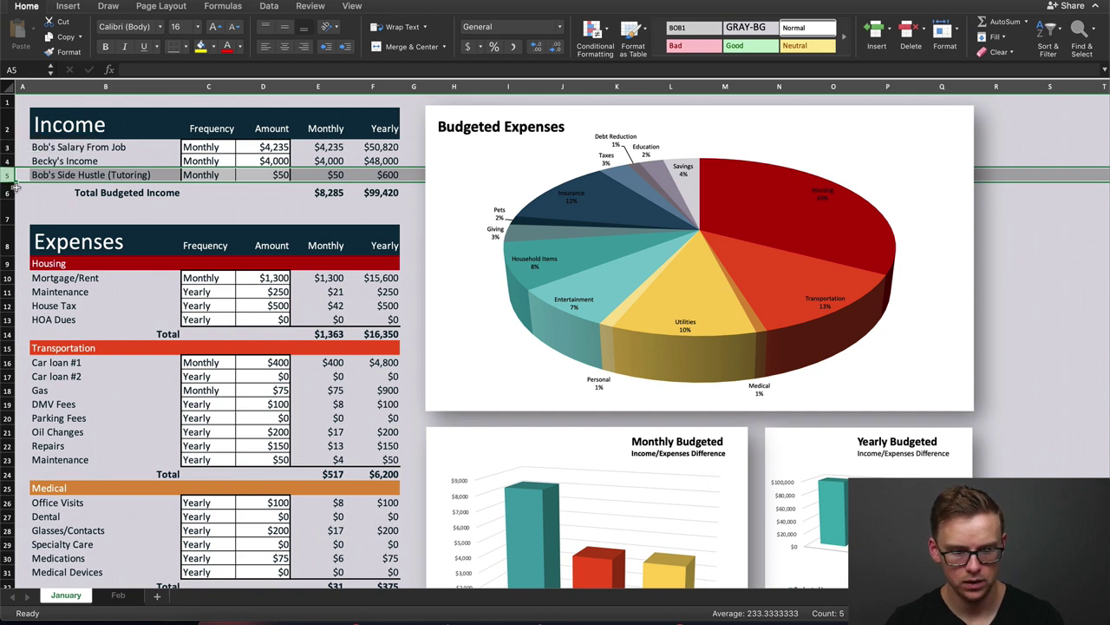
right_click(9, 176)
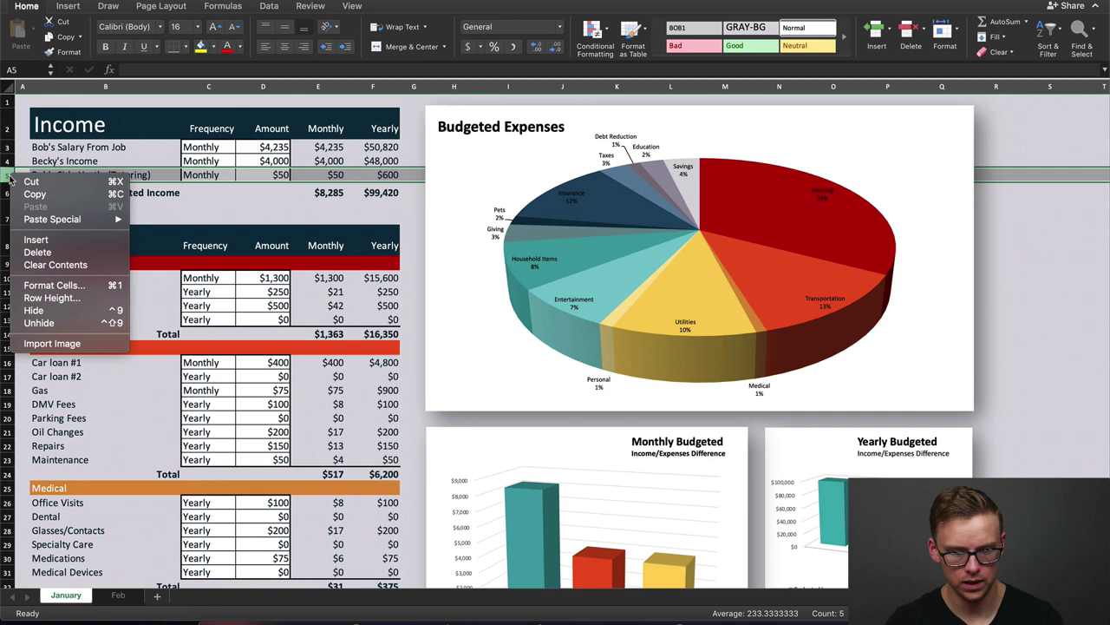
click(66, 245)
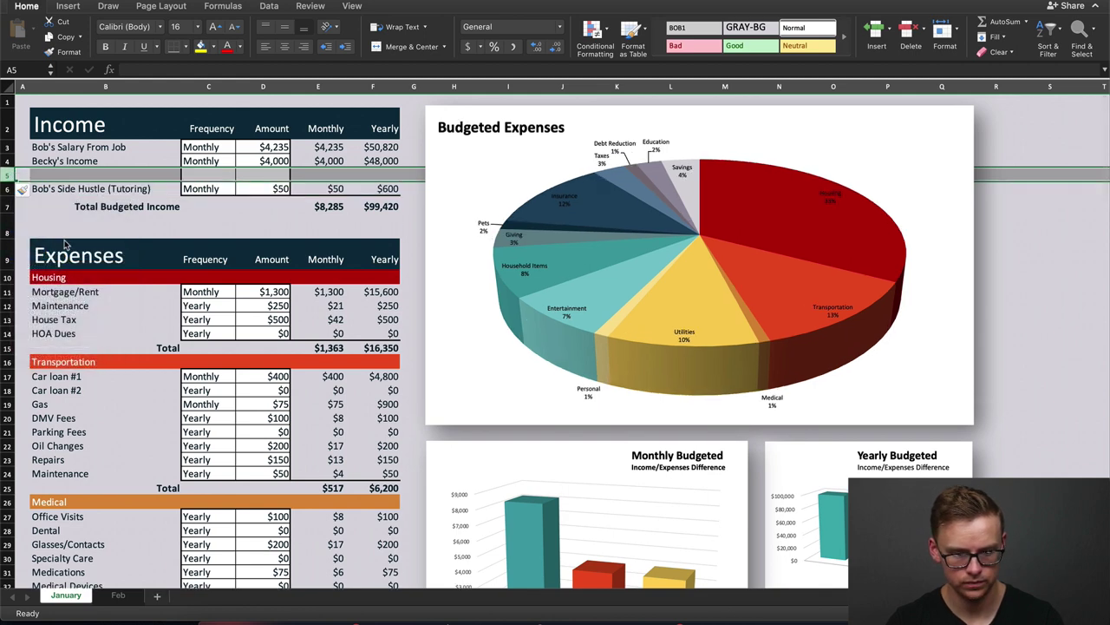
Label the new row 'Becky's Side Hustle (Consulting)'.
click(52, 175)
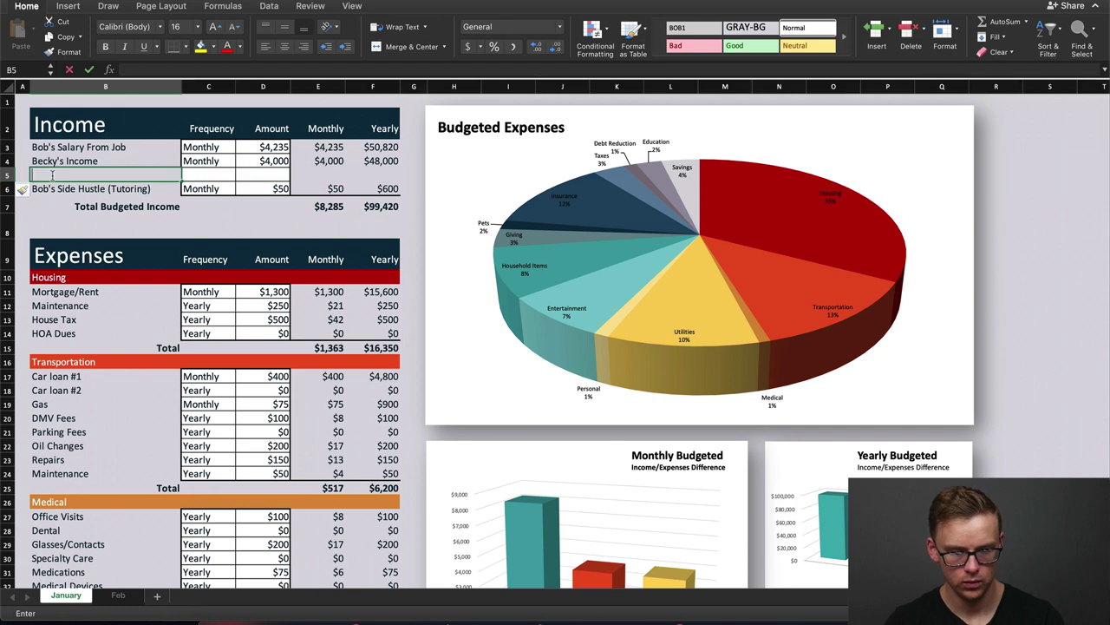
text(Becky's Income)
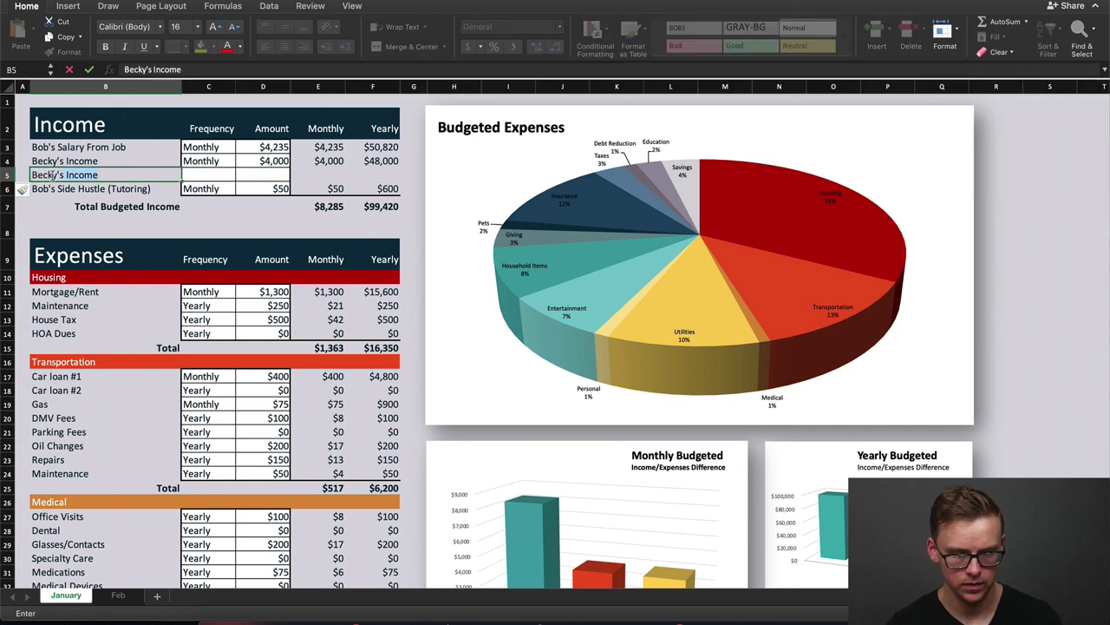
key(BackSpace)
key(BackSpace)
key(BackSpace)
key(BackSpace)
key(BackSpace)
key(BackSpace)
text(Side Hu)
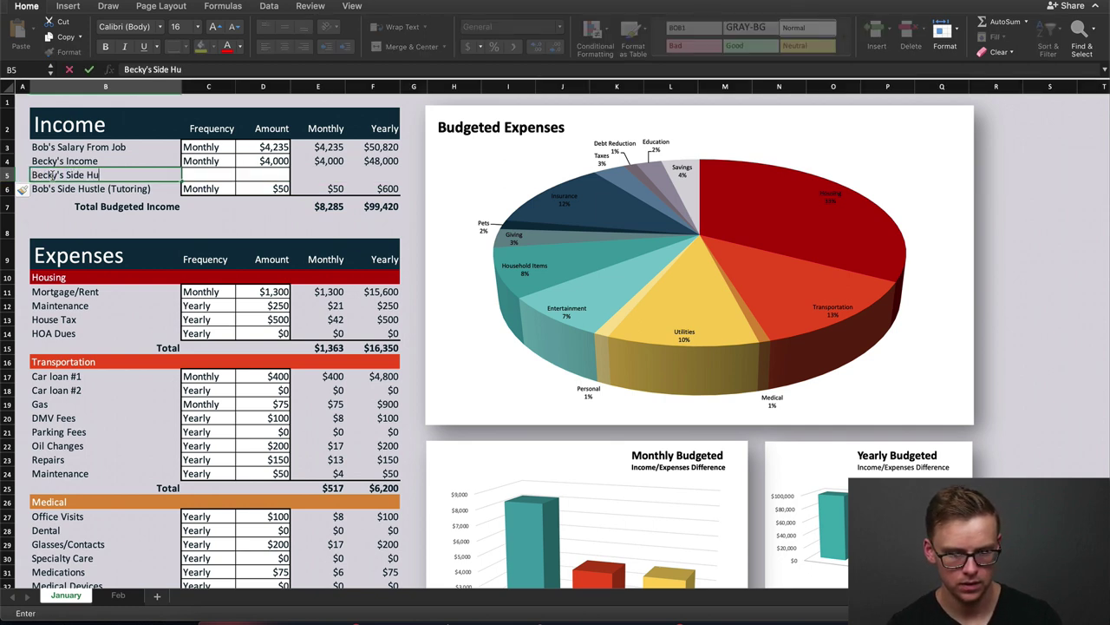
text(stle ()
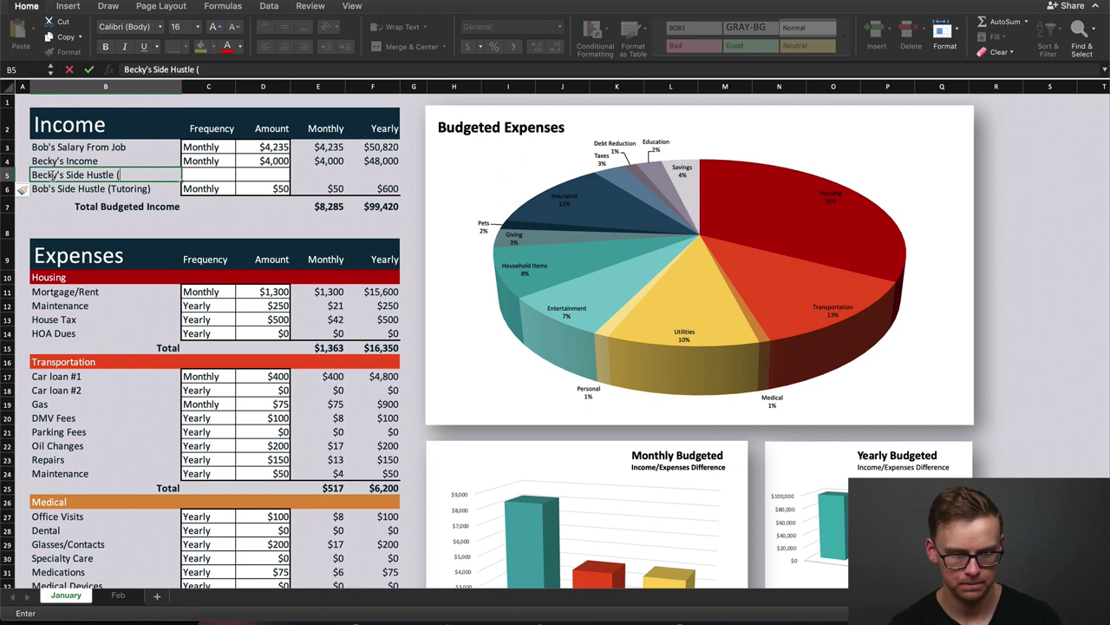
text(Consulting))
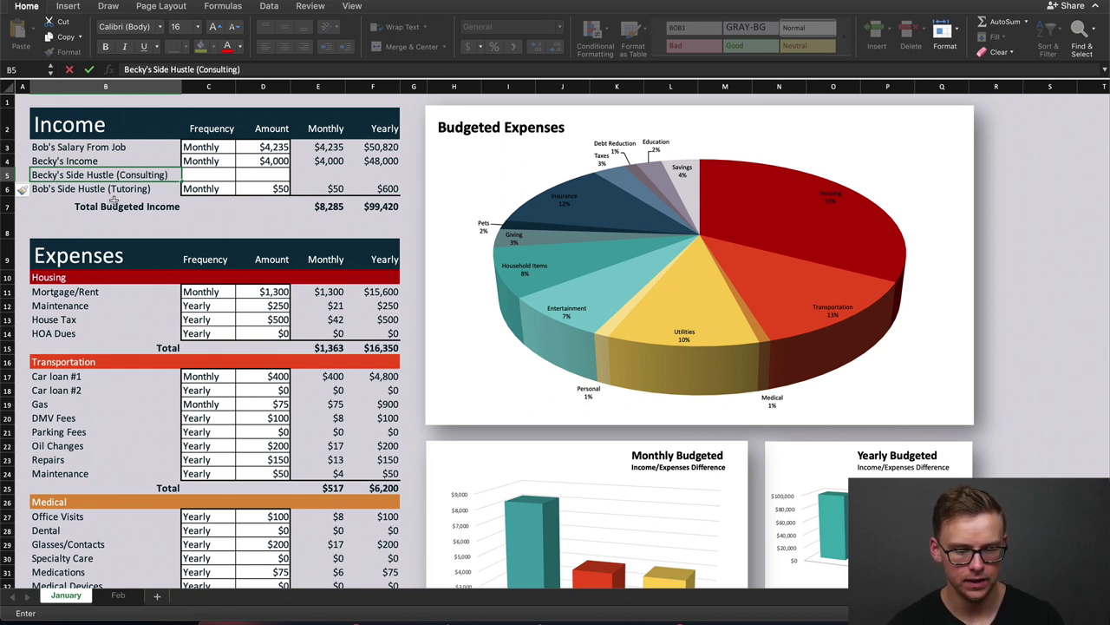
click(198, 175)
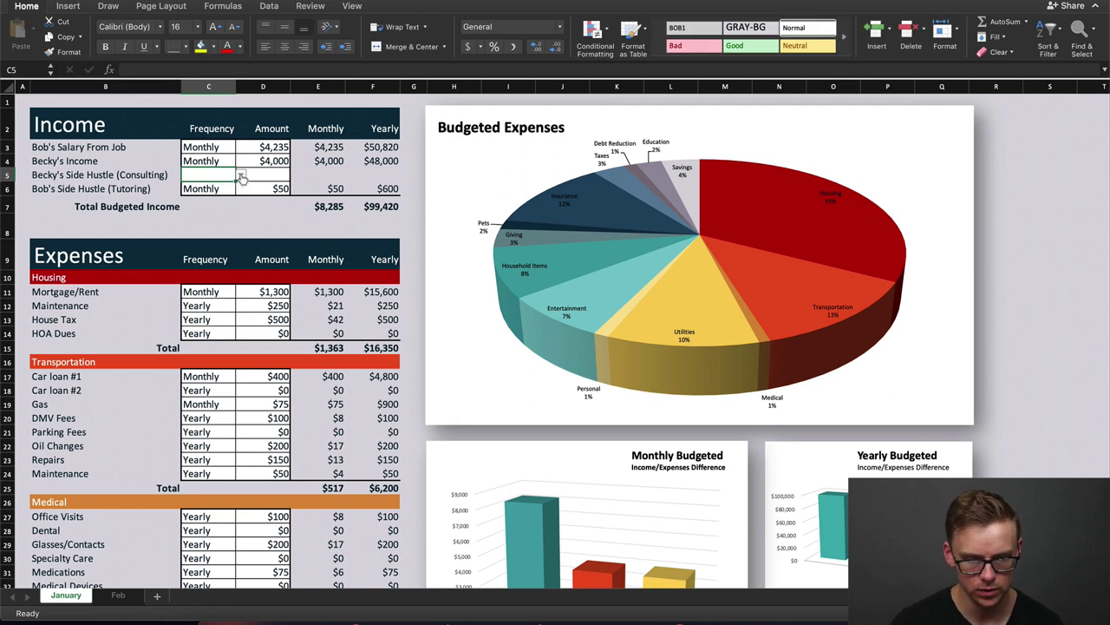
Set Becky's consulting row to Monthly in C5 and 1000 in D5.
click(242, 176)
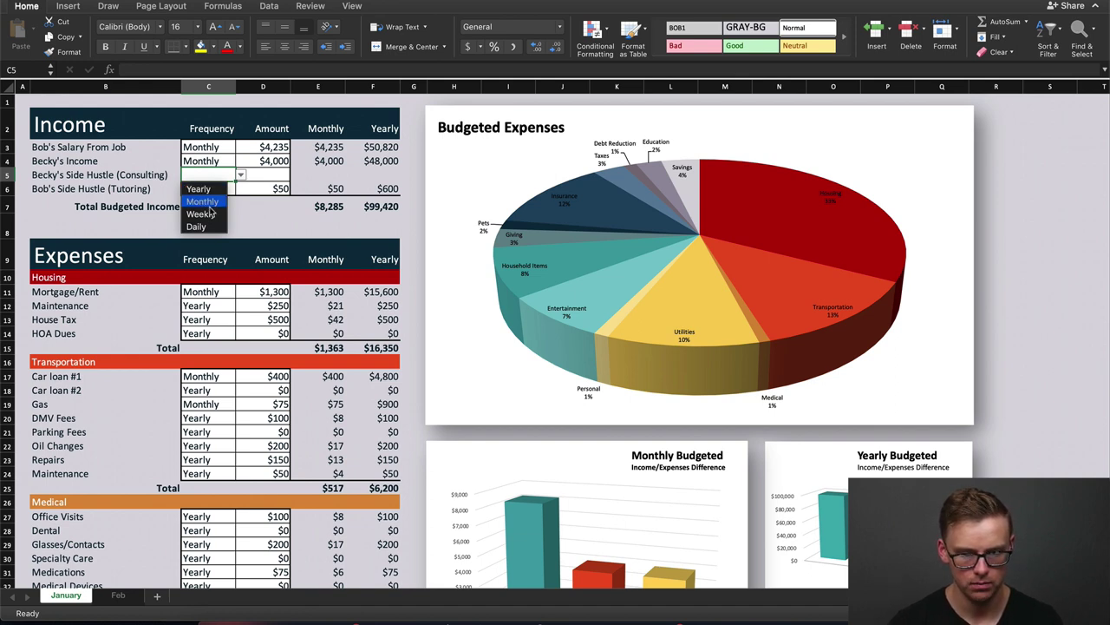
click(209, 201)
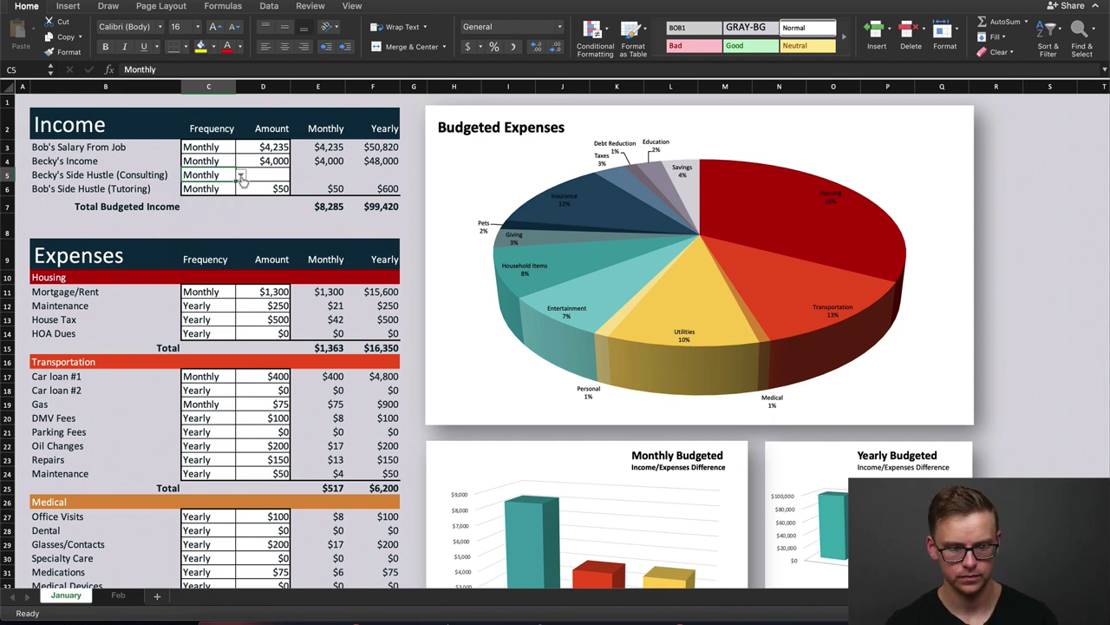
click(269, 176)
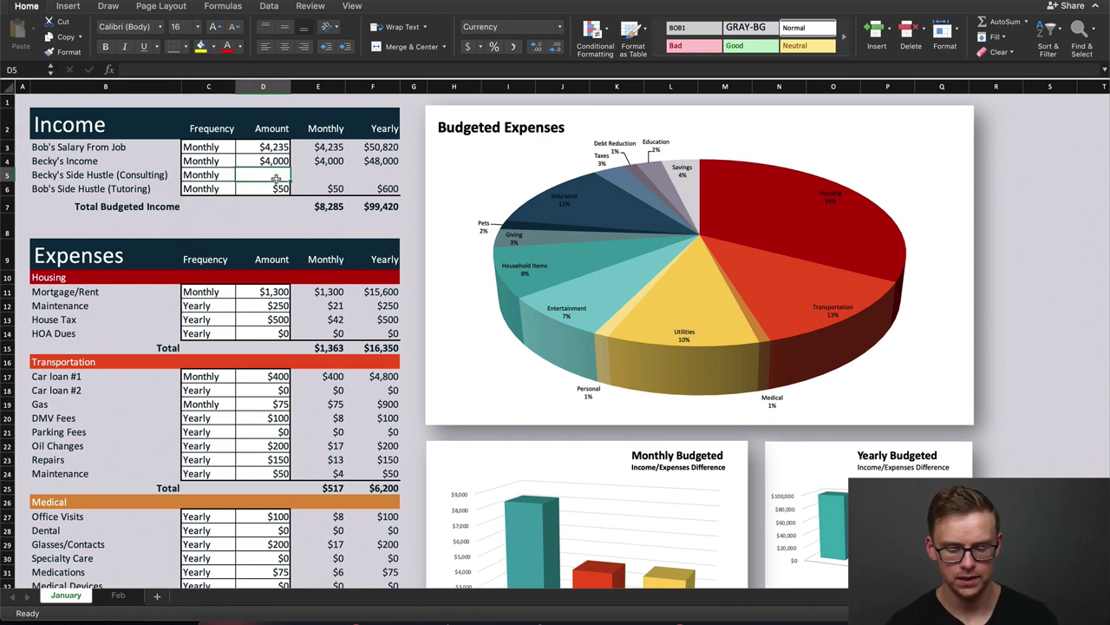
text(1000)
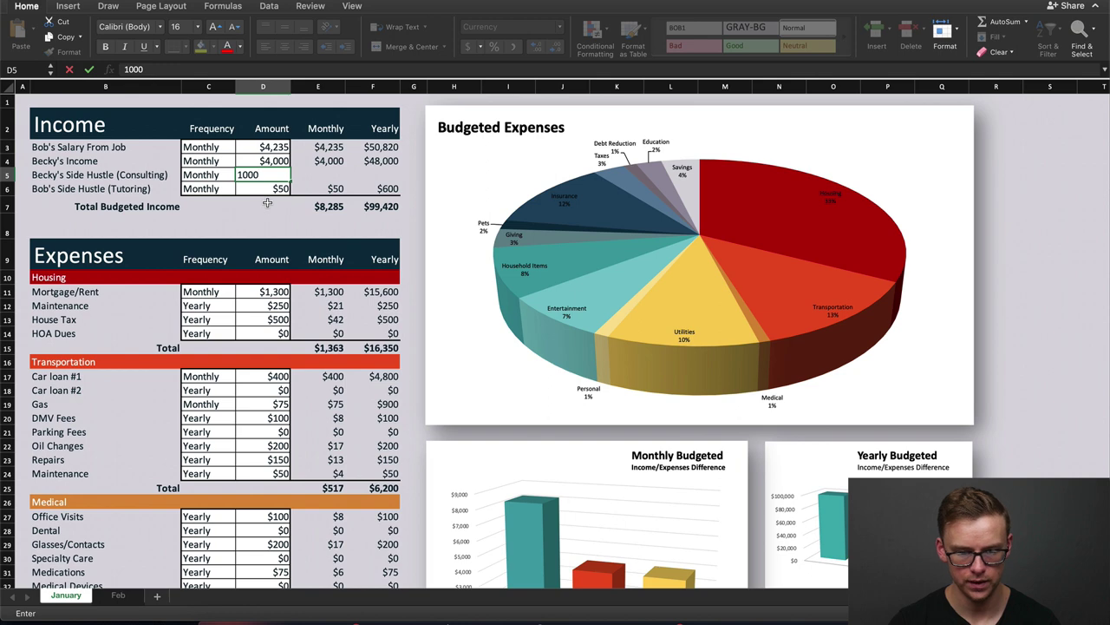
click(267, 203)
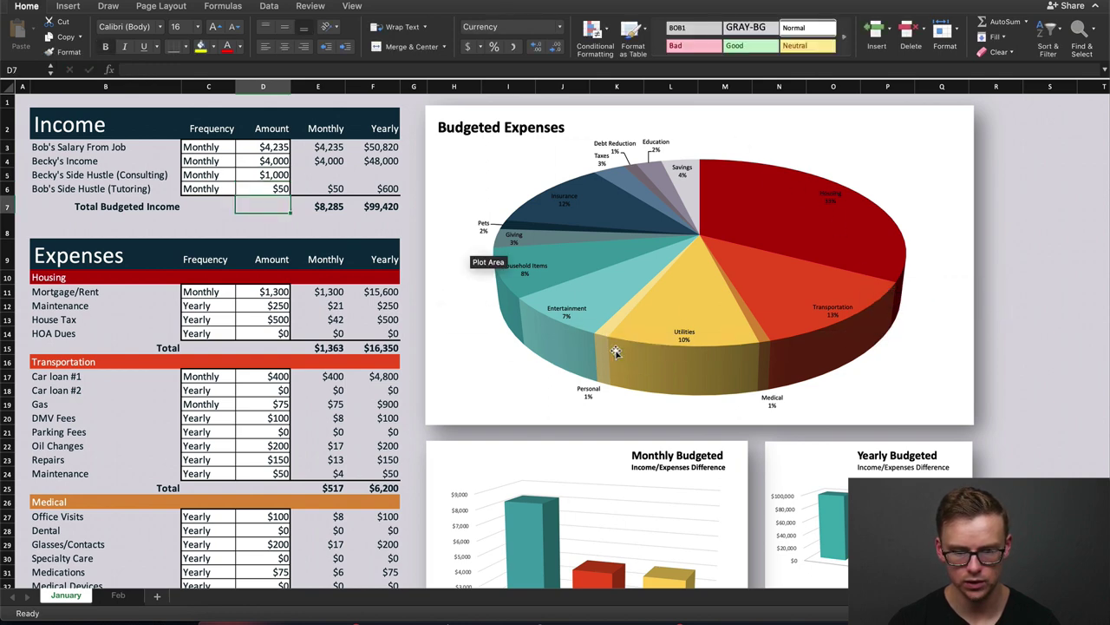
scroll(1049, 292, down, 3)
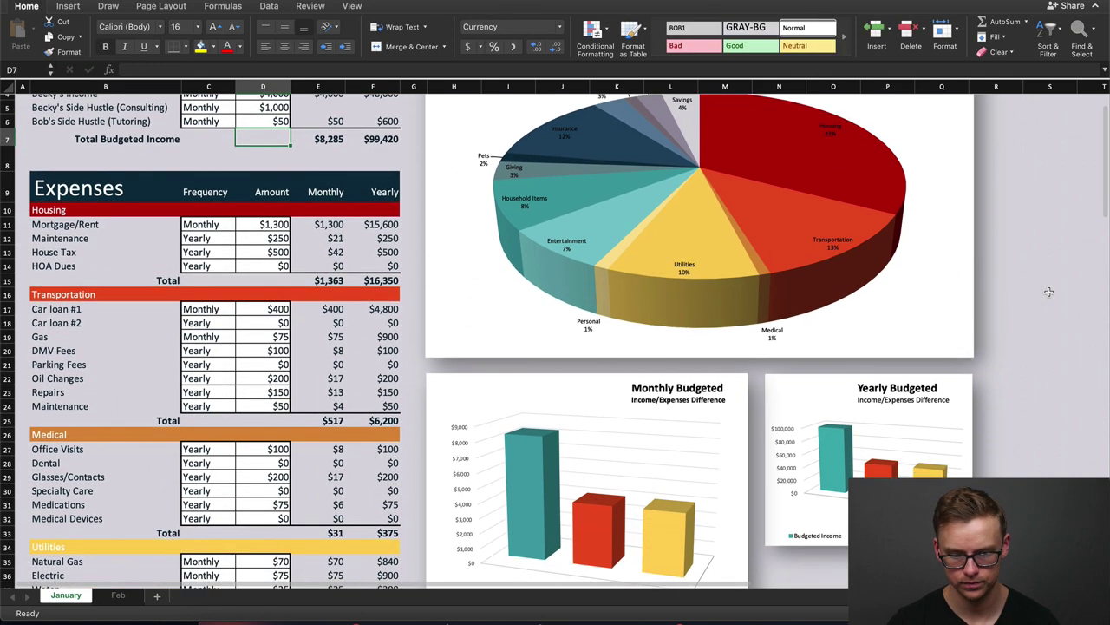
scroll(1049, 292, up, 3)
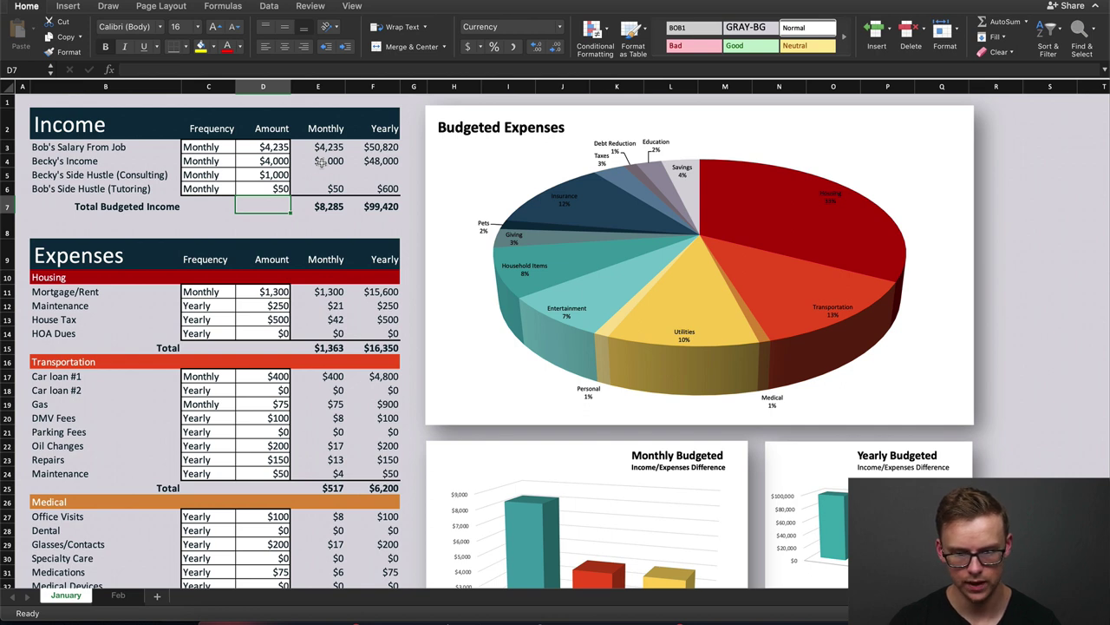
Fill the E4 and F4 formulas down into E5 and F5 for the consulting row.
click(321, 161)
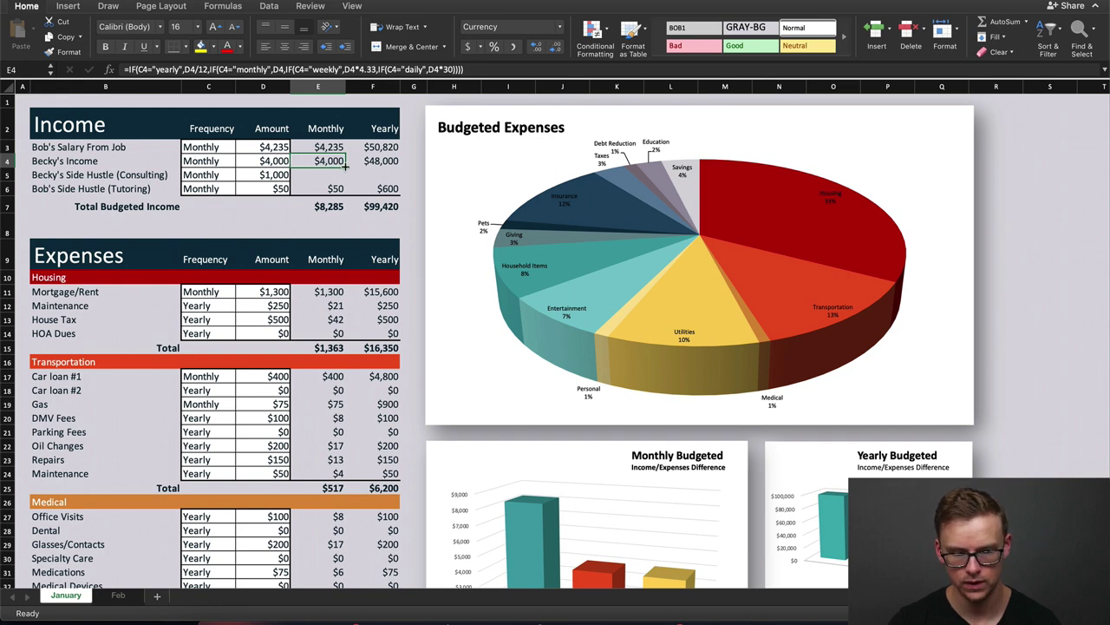
drag(346, 167, 344, 177)
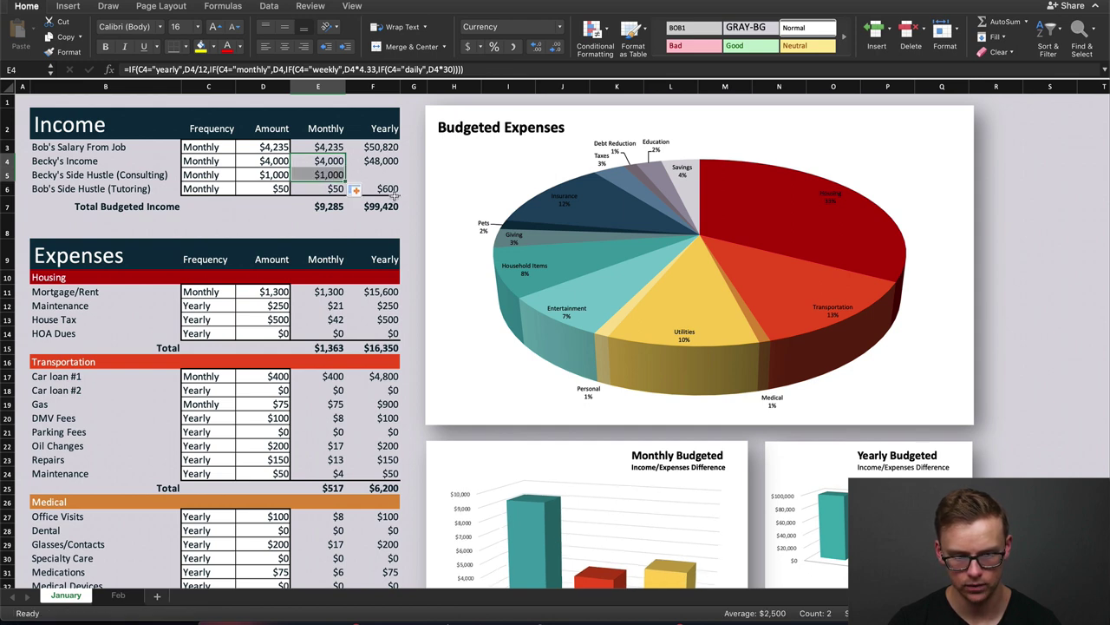
click(396, 165)
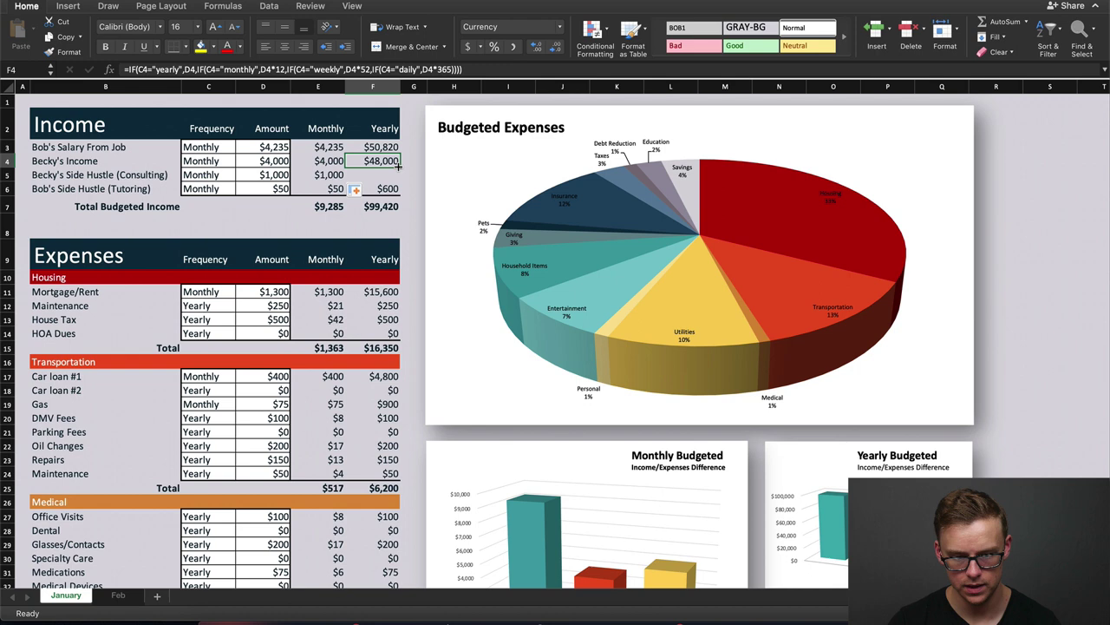
drag(400, 166, 398, 178)
click(1034, 257)
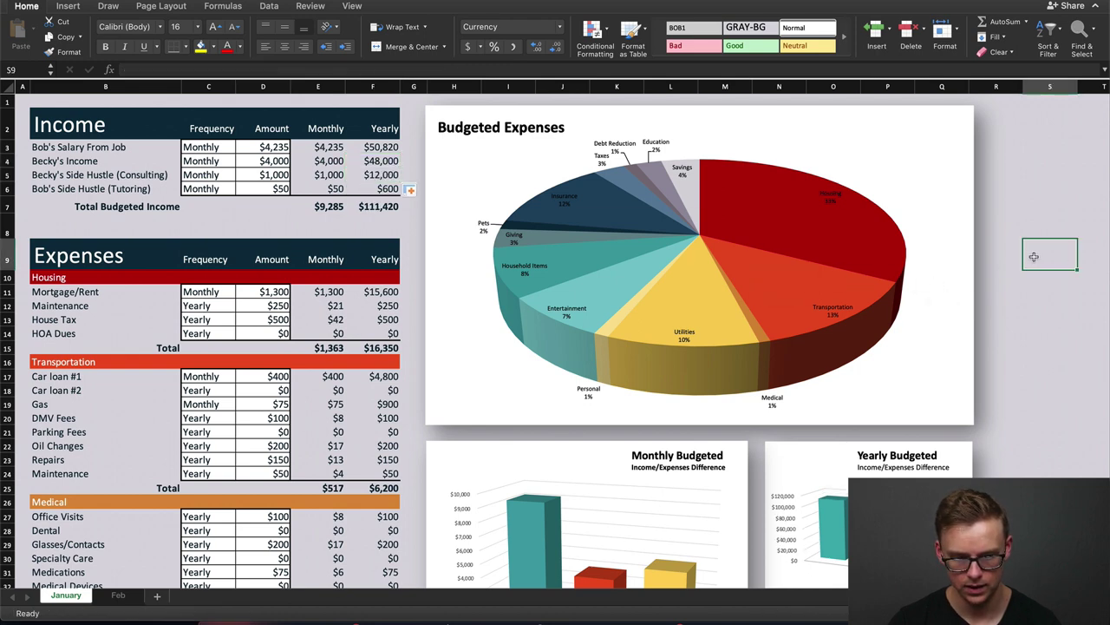
scroll(954, 260, down, 2)
scroll(289, 192, up, 2)
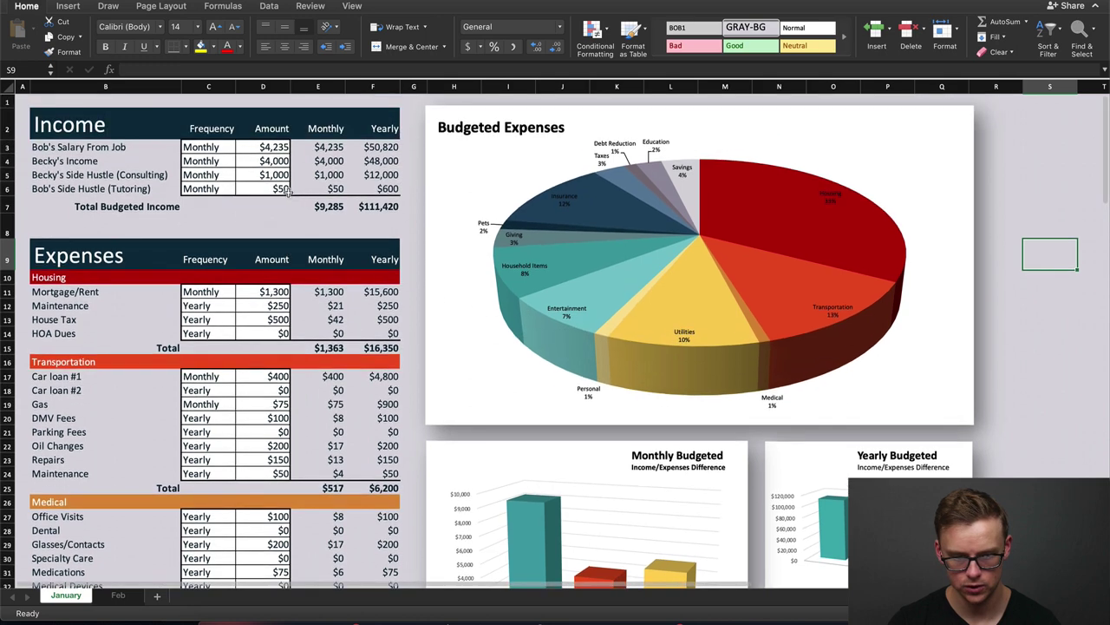
Try a $5,000 consulting amount in D5.
click(275, 175)
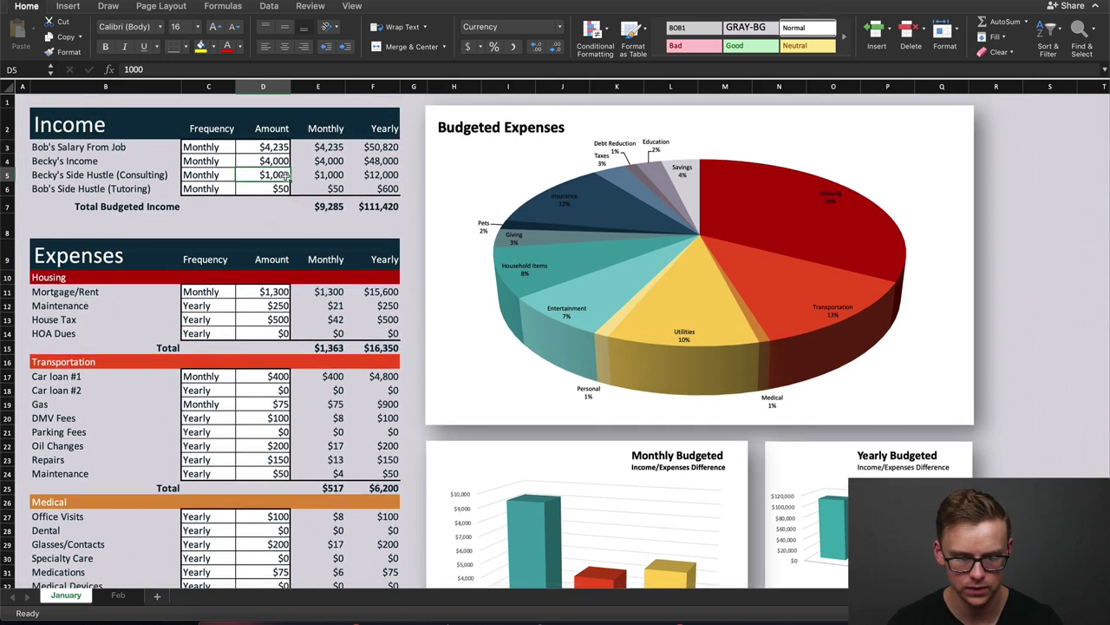
double_click(270, 174)
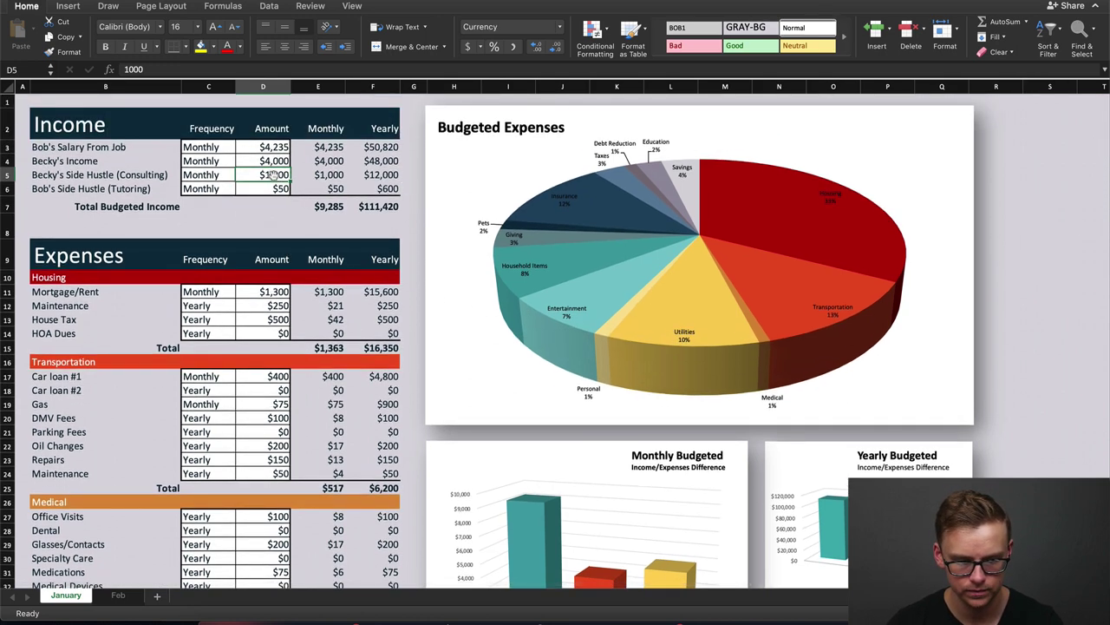
double_click(272, 175)
text(5)
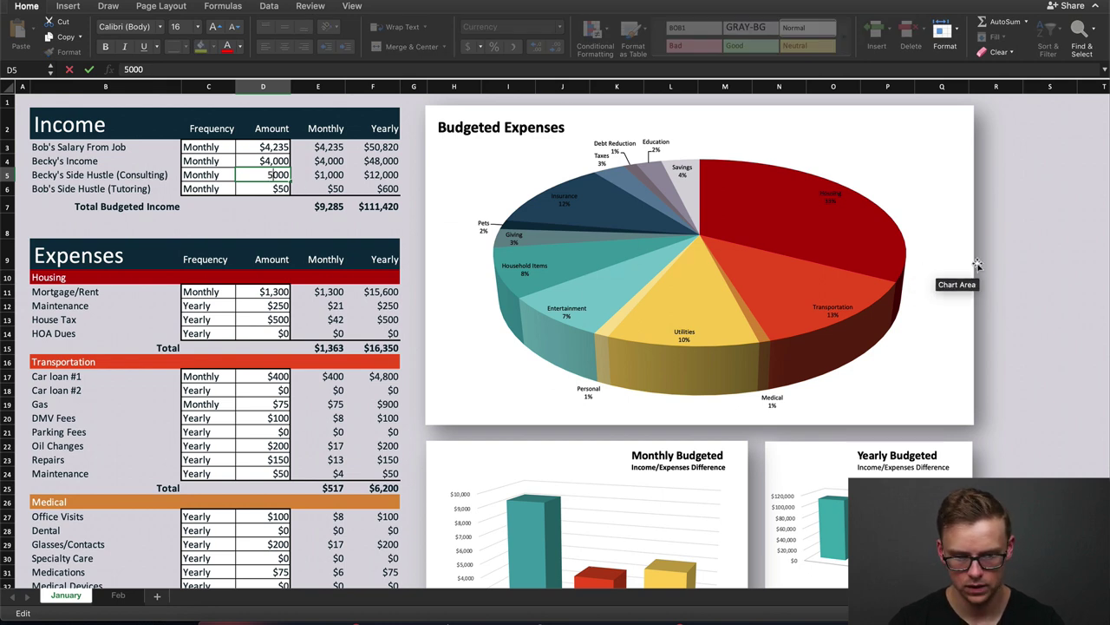
scroll(1031, 267, down, 2)
scroll(1030, 266, down, 2)
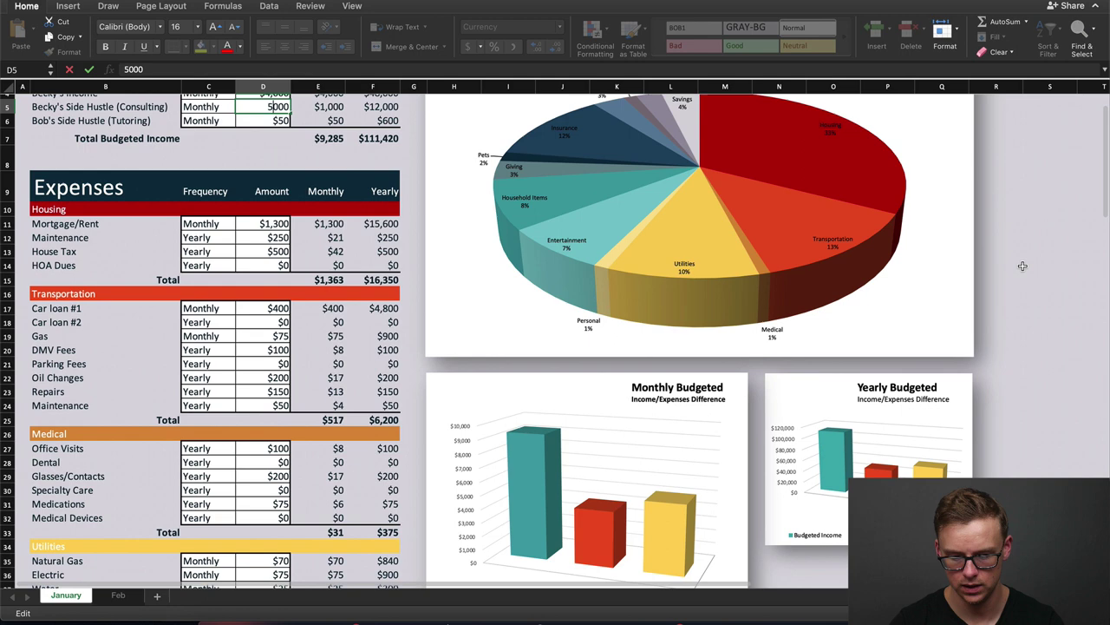
key(Return)
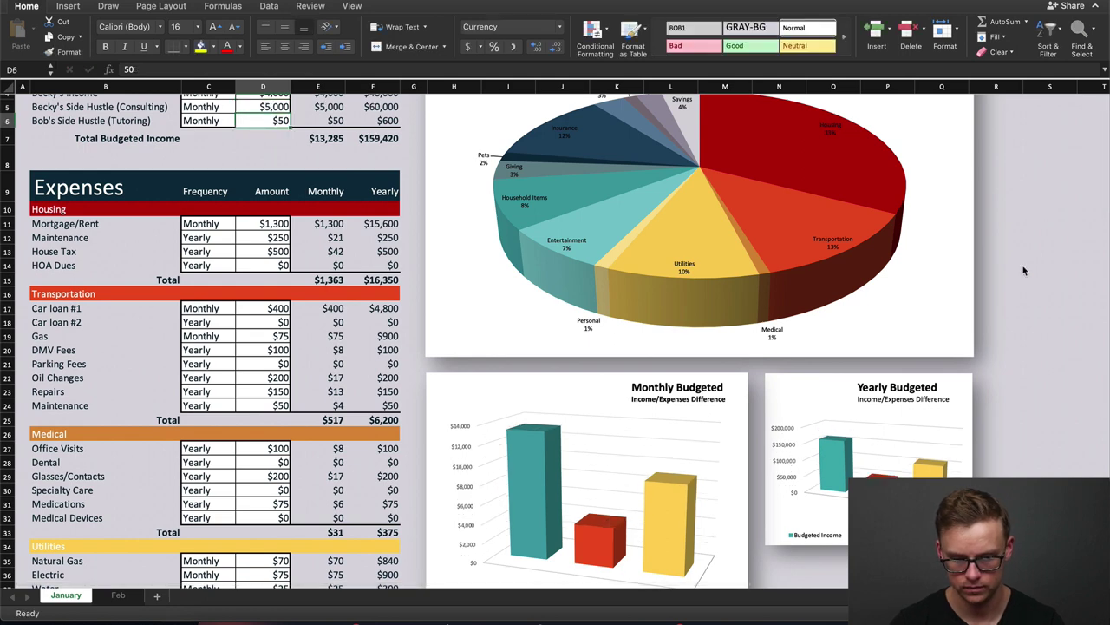
scroll(442, 204, up, 3)
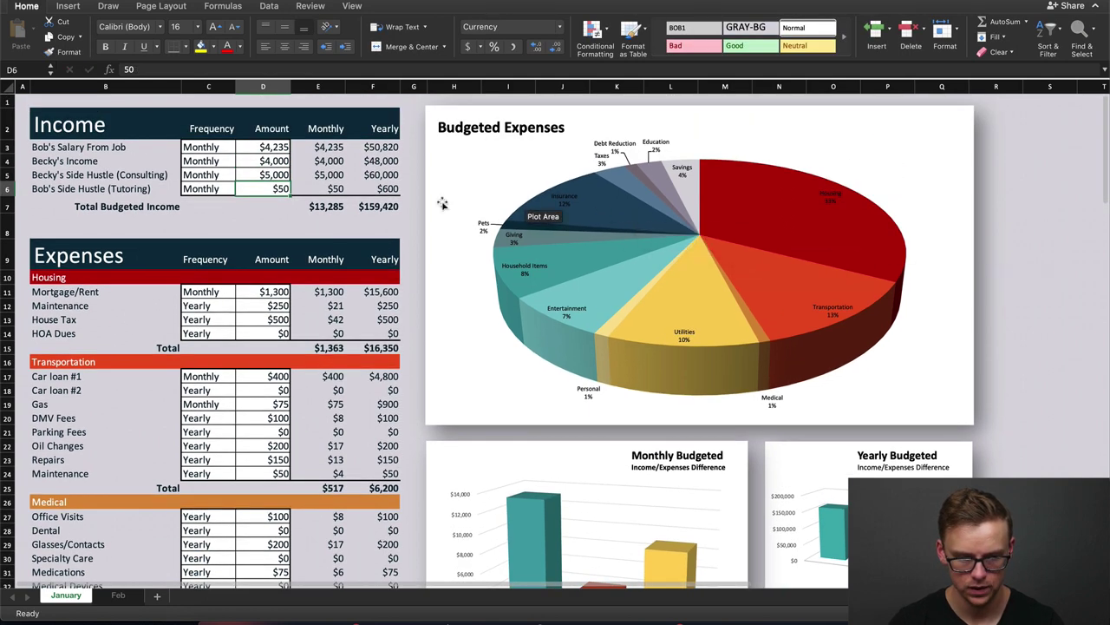
Replace the D5 consulting amount with $100.
double_click(276, 174)
key(Escape)
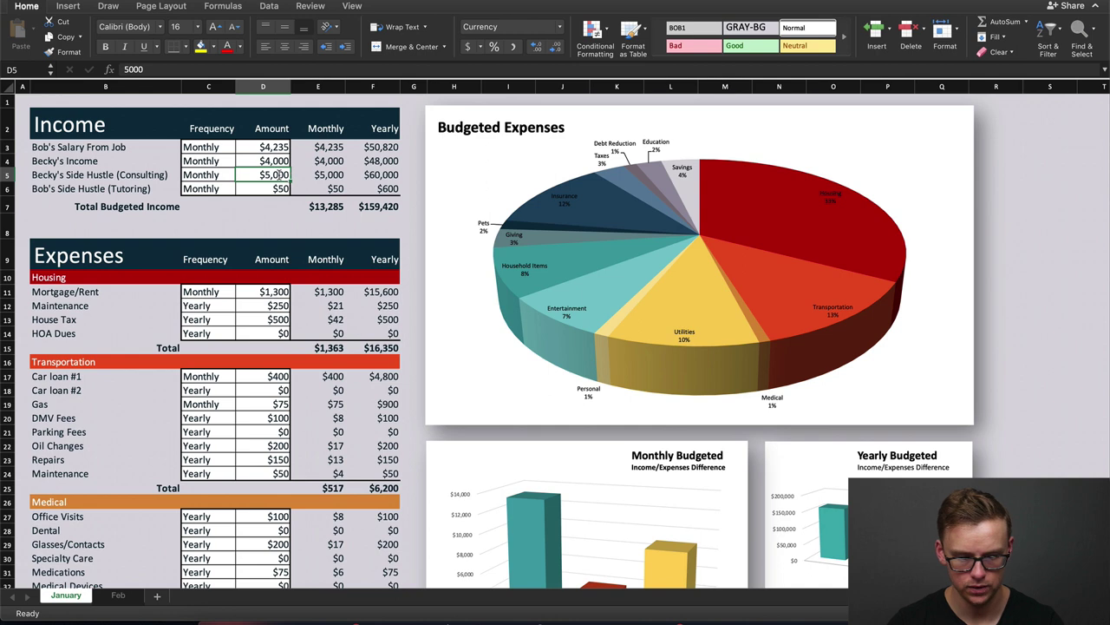
key(Delete)
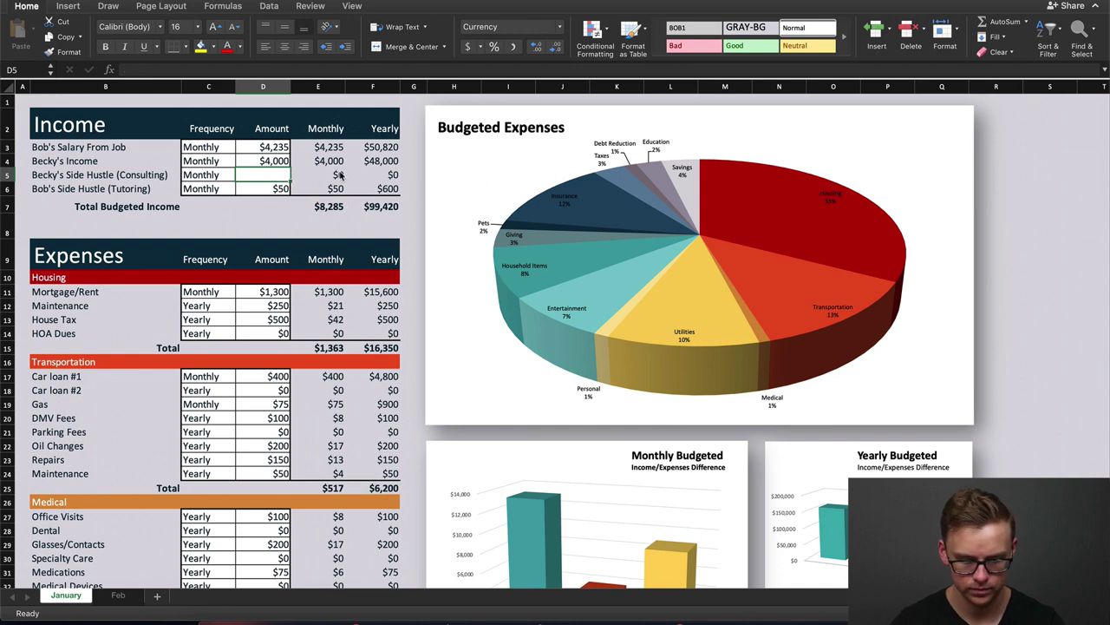
text(1)
key(Return)
key(Return)
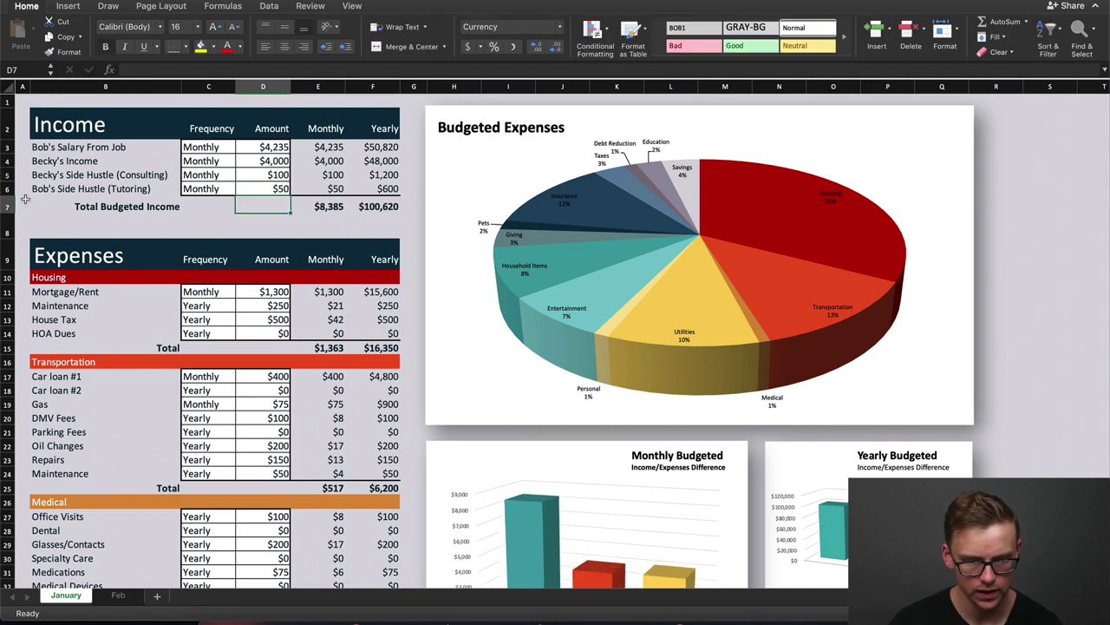
scroll(26, 208, down, 5)
scroll(26, 208, down, 5)
scroll(27, 208, down, 3)
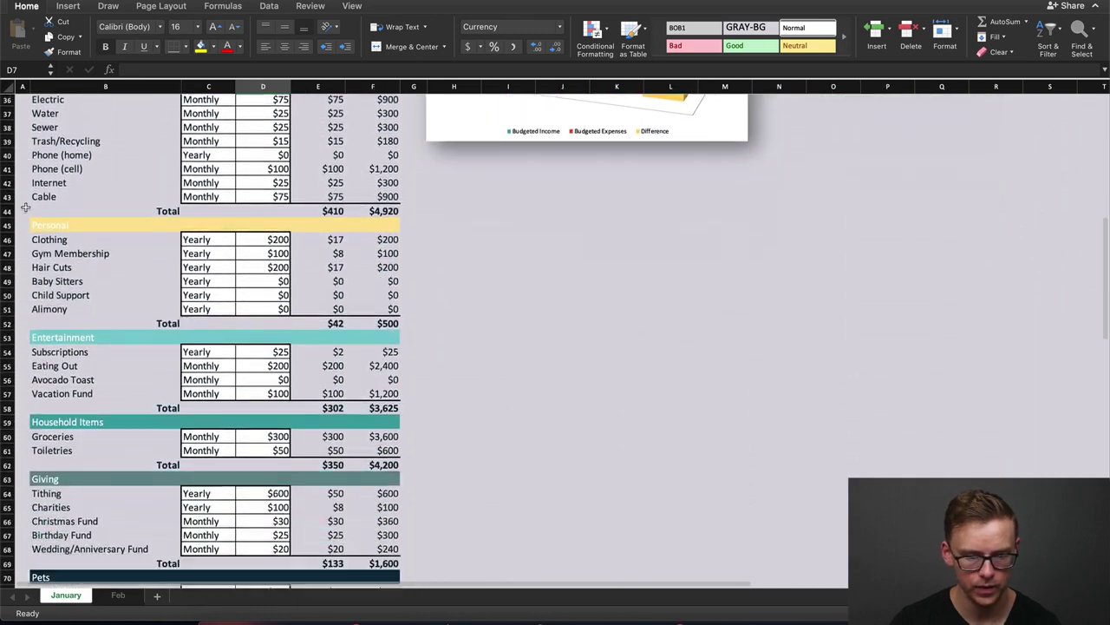
scroll(26, 208, down, 4)
scroll(26, 206, down, 4)
scroll(26, 207, down, 3)
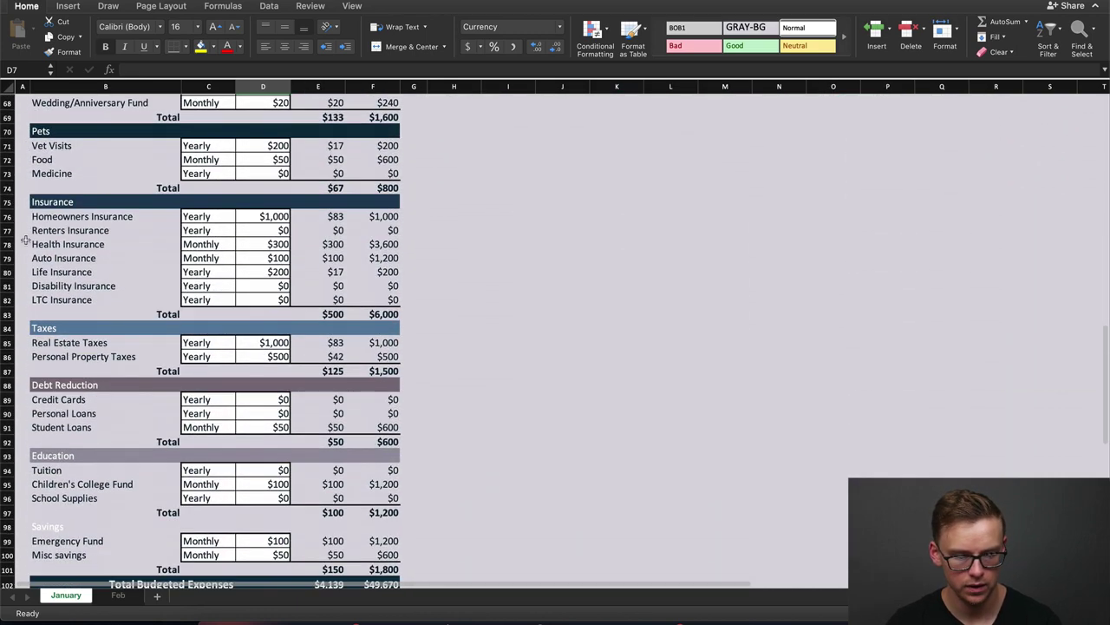
scroll(550, 248, down, 1)
scroll(458, 289, down, 3)
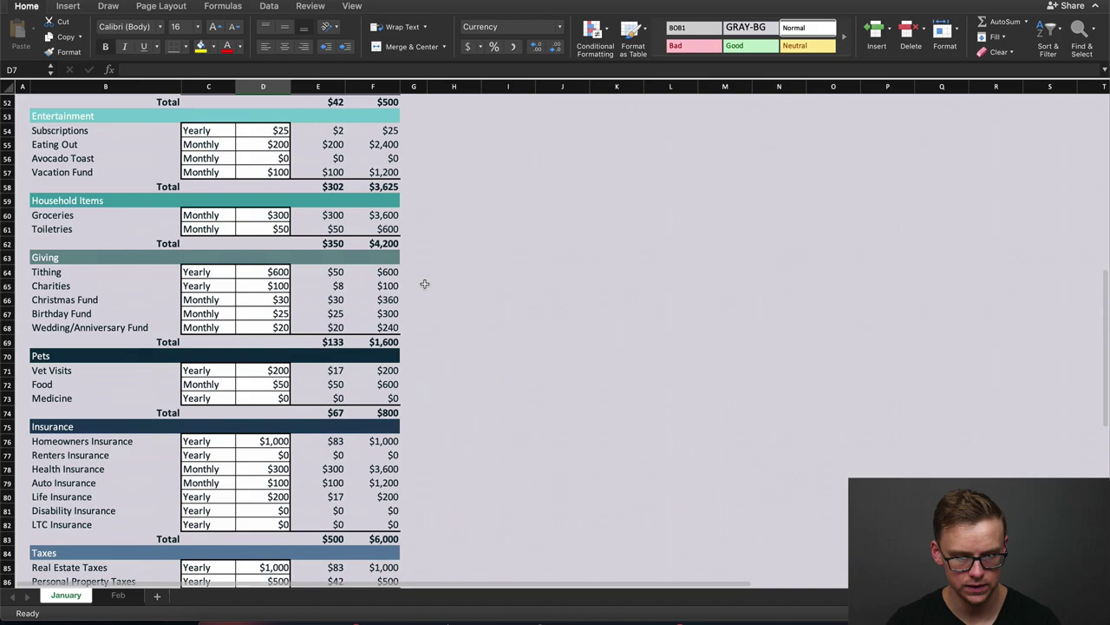
scroll(425, 284, up, 10)
scroll(416, 284, up, 5)
scroll(409, 286, down, 3)
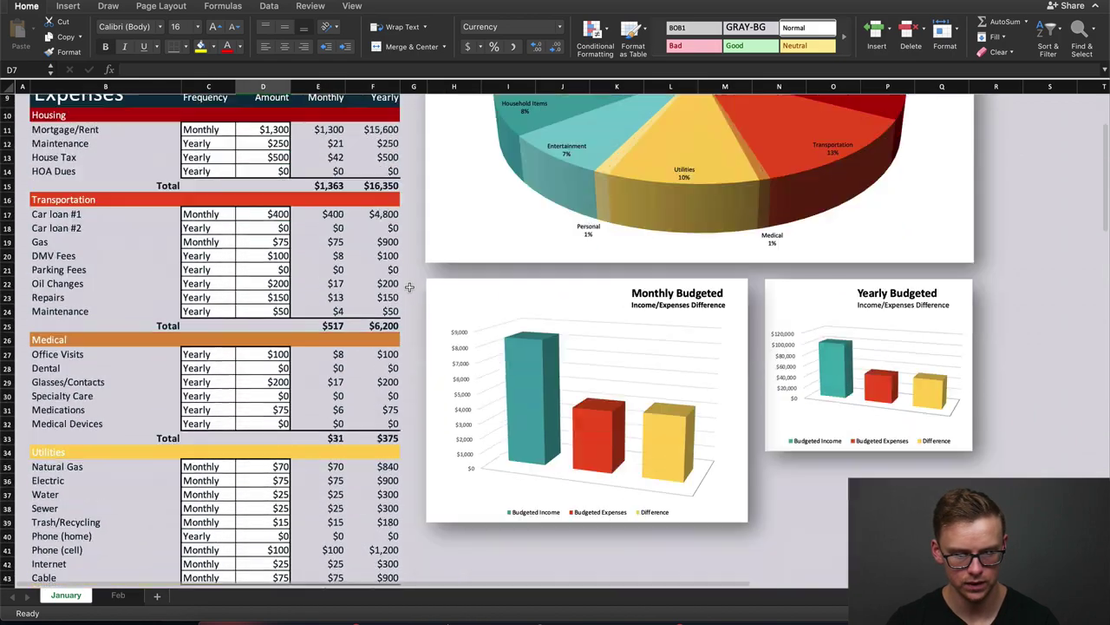
scroll(409, 286, down, 10)
scroll(406, 286, down, 8)
scroll(403, 287, up, 2)
scroll(400, 286, up, 20)
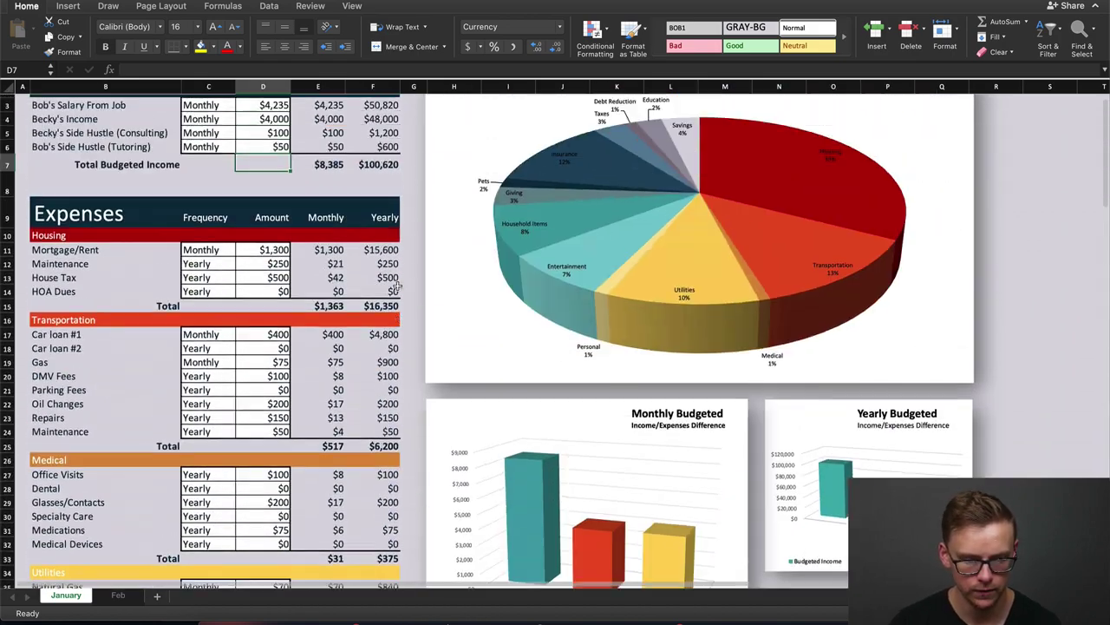
scroll(396, 283, up, 3)
scroll(396, 284, down, 3)
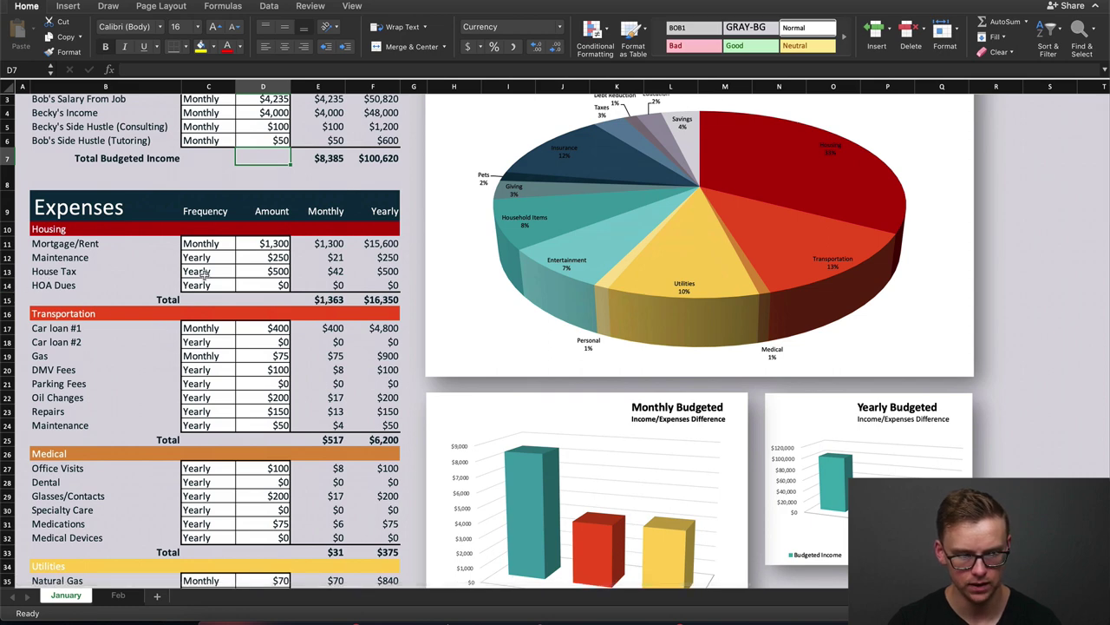
scroll(46, 199, up, 3)
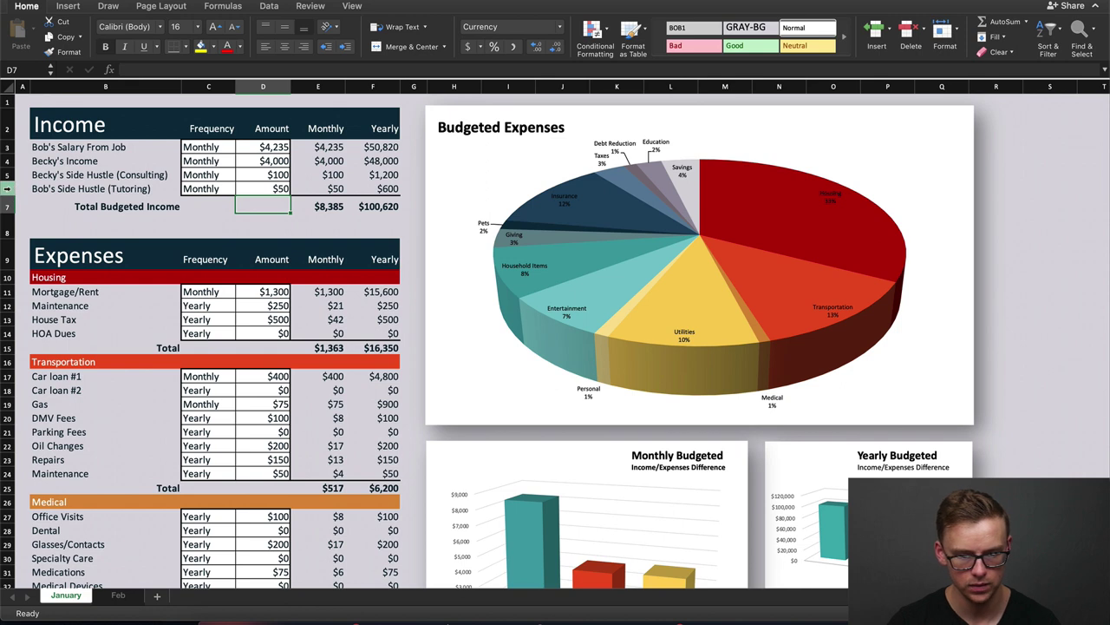
click(7, 188)
right_click(7, 188)
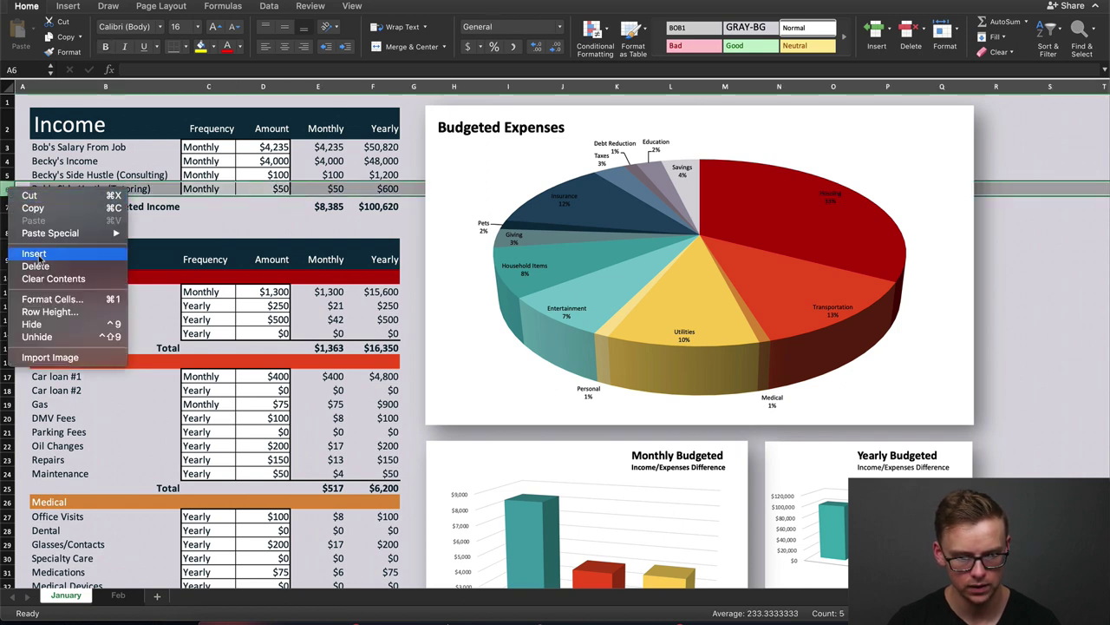
click(342, 320)
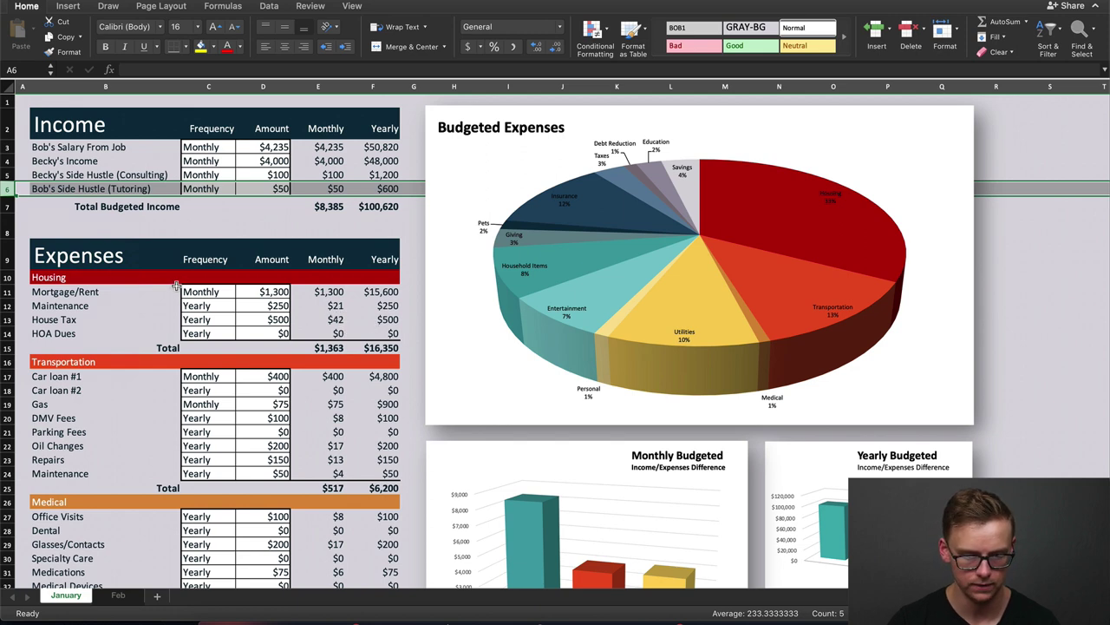
click(413, 260)
scroll(413, 260, down, 1)
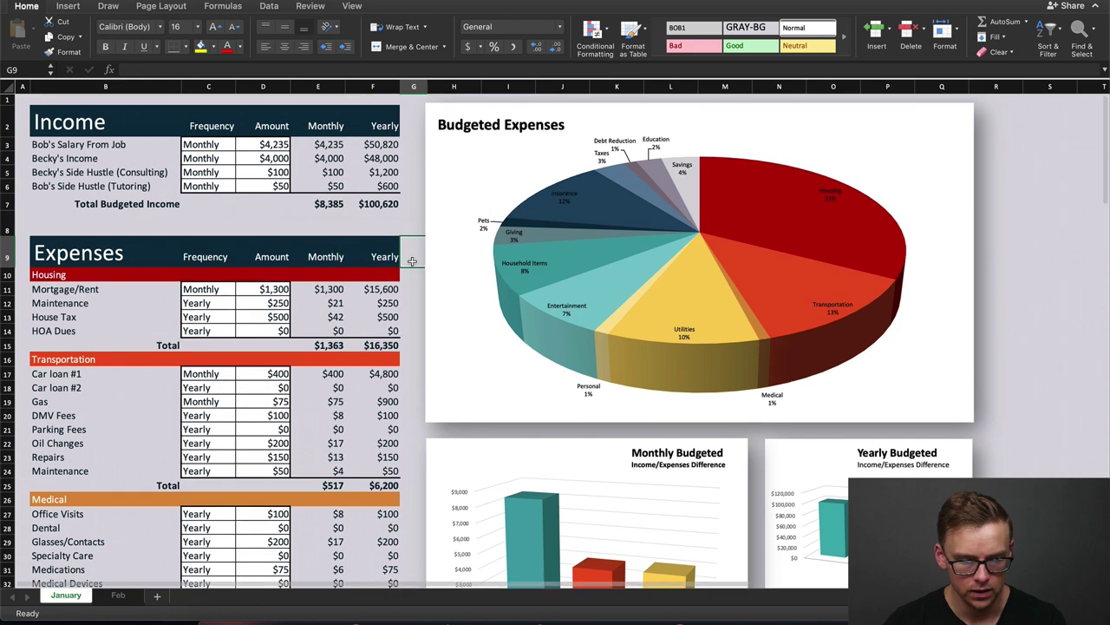
scroll(413, 260, down, 2)
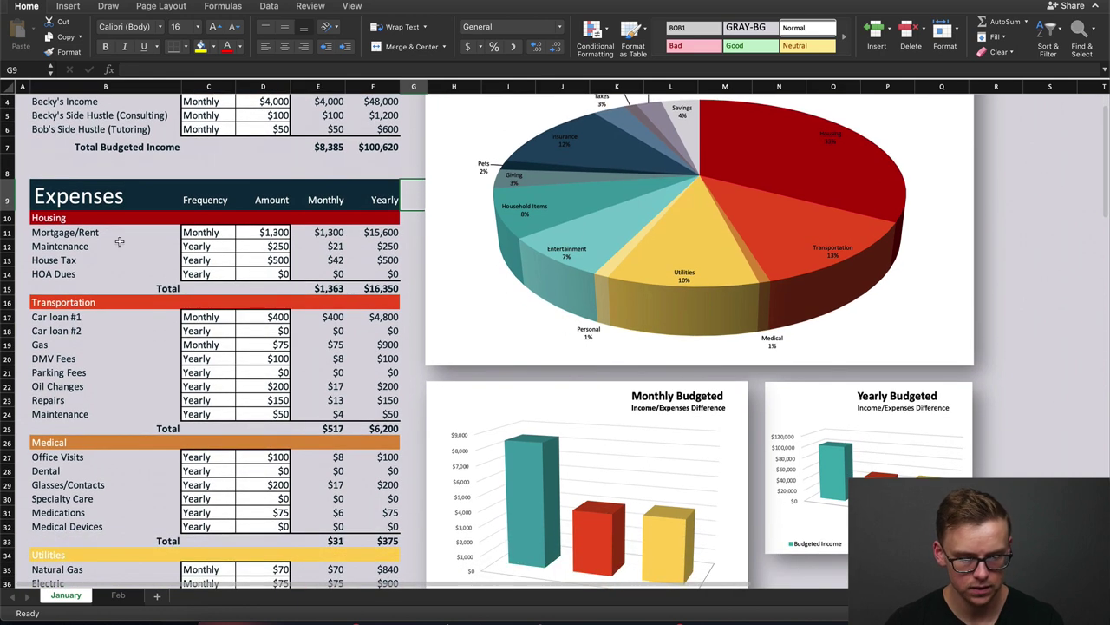
click(65, 222)
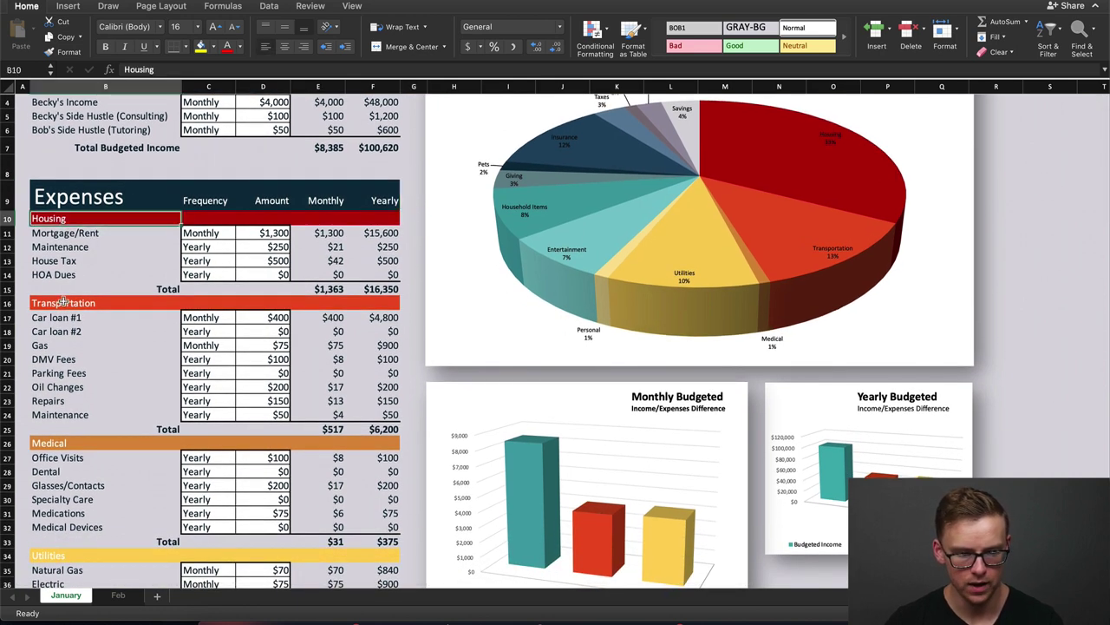
click(62, 302)
scroll(69, 299, down, 3)
scroll(74, 295, down, 2)
scroll(74, 296, down, 3)
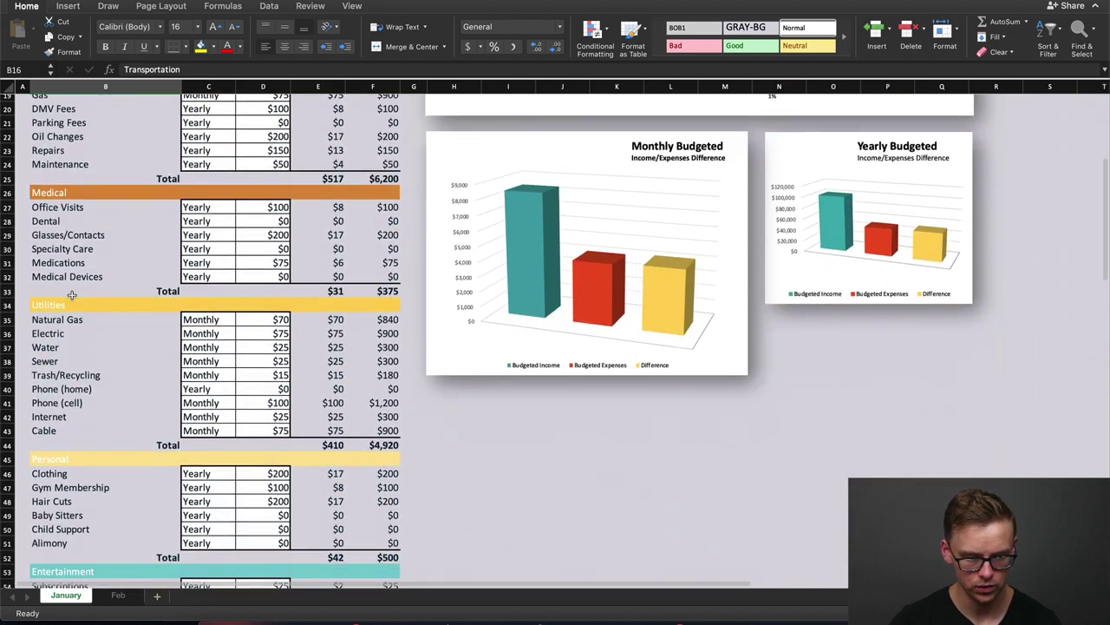
scroll(74, 295, down, 4)
scroll(73, 295, down, 4)
scroll(72, 295, down, 1)
scroll(277, 287, down, 3)
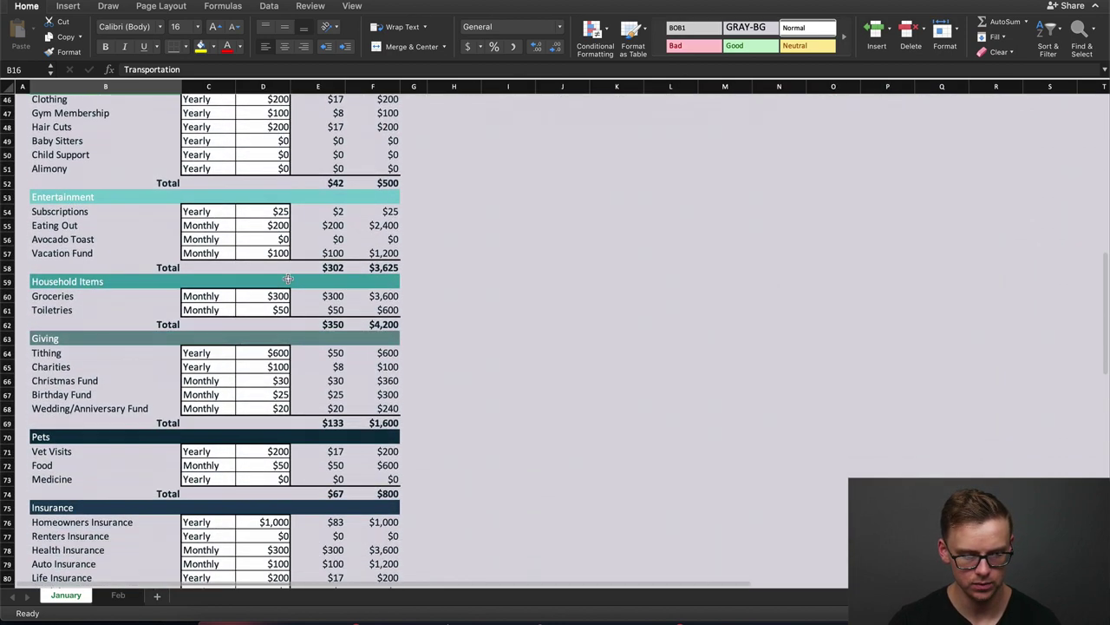
scroll(483, 277, down, 1)
scroll(483, 280, down, 1)
scroll(481, 280, down, 3)
scroll(481, 279, down, 3)
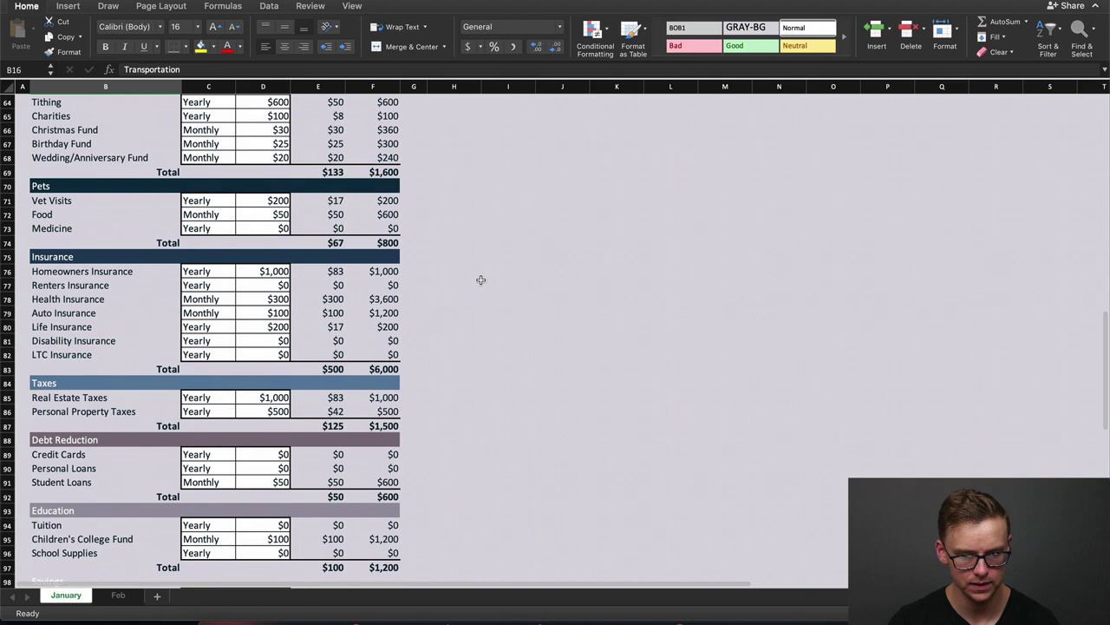
scroll(481, 280, down, 2)
scroll(481, 280, down, 2)
scroll(480, 279, down, 2)
scroll(481, 279, down, 1)
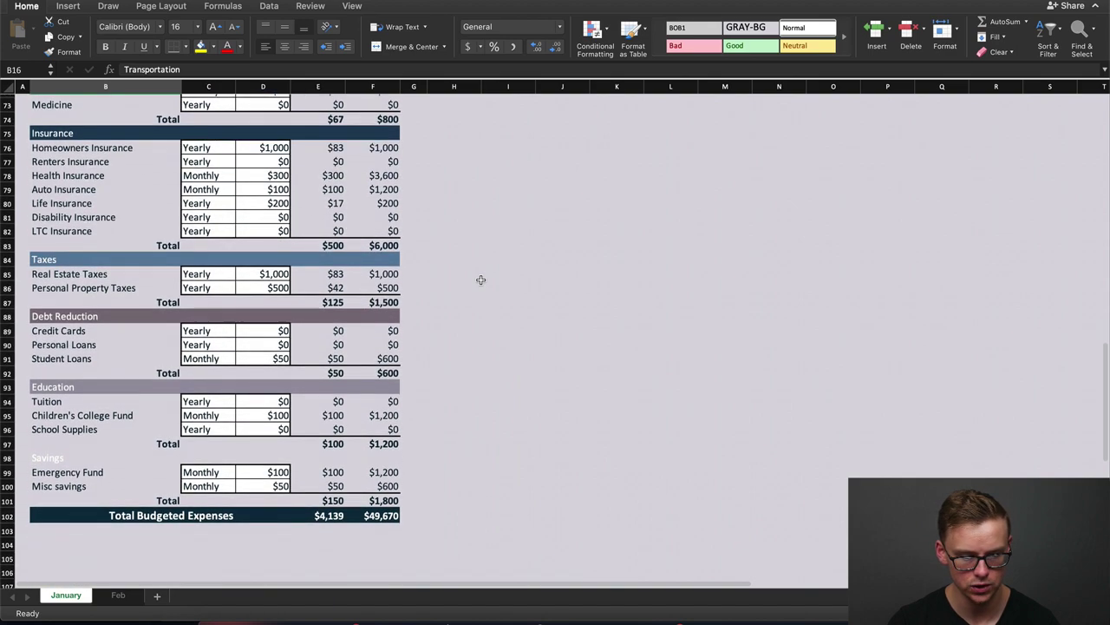
scroll(480, 280, down, 1)
scroll(481, 279, down, 1)
scroll(480, 279, up, 5)
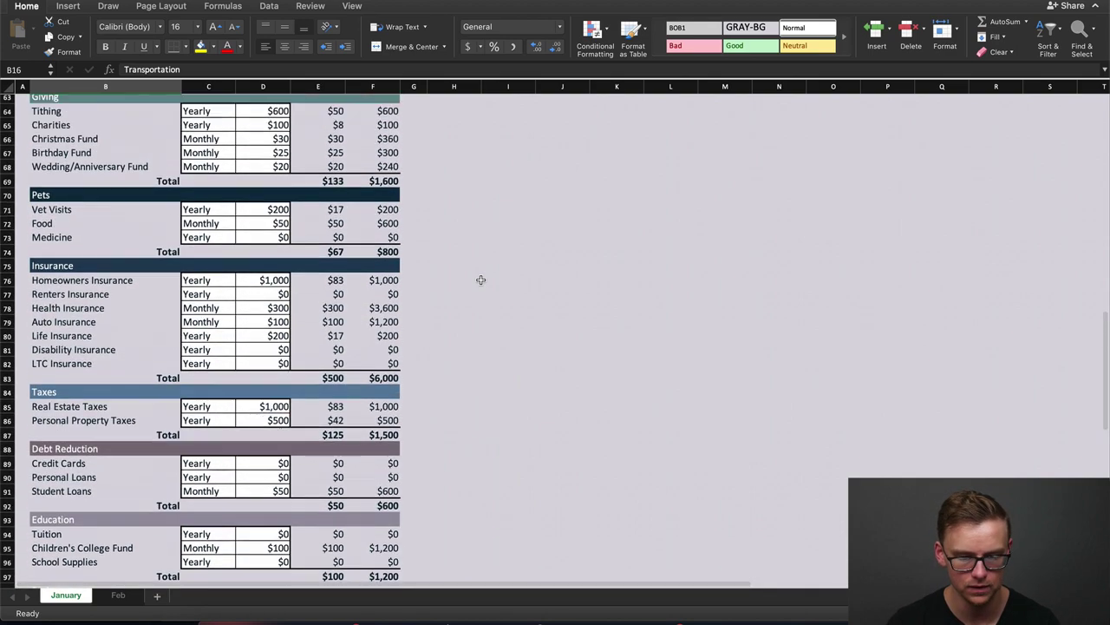
scroll(480, 279, up, 10)
scroll(468, 280, up, 10)
click(281, 291)
key(BackSpace)
text(5)
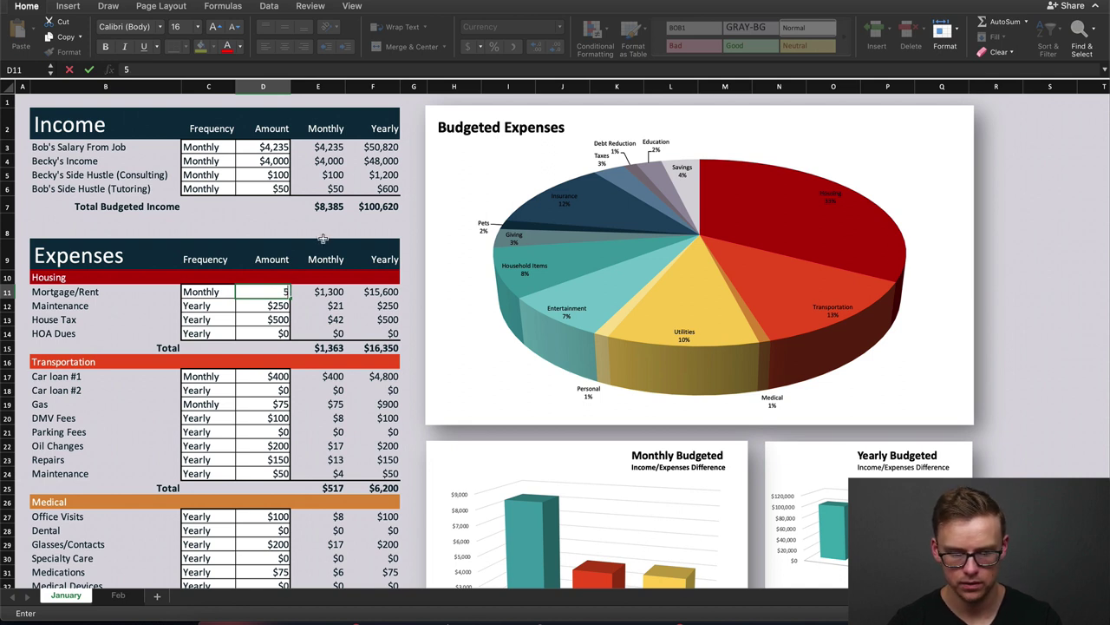
Enter 5000 for Mortgage/Rent in D11, then undo it back to $1,300.
text(000)
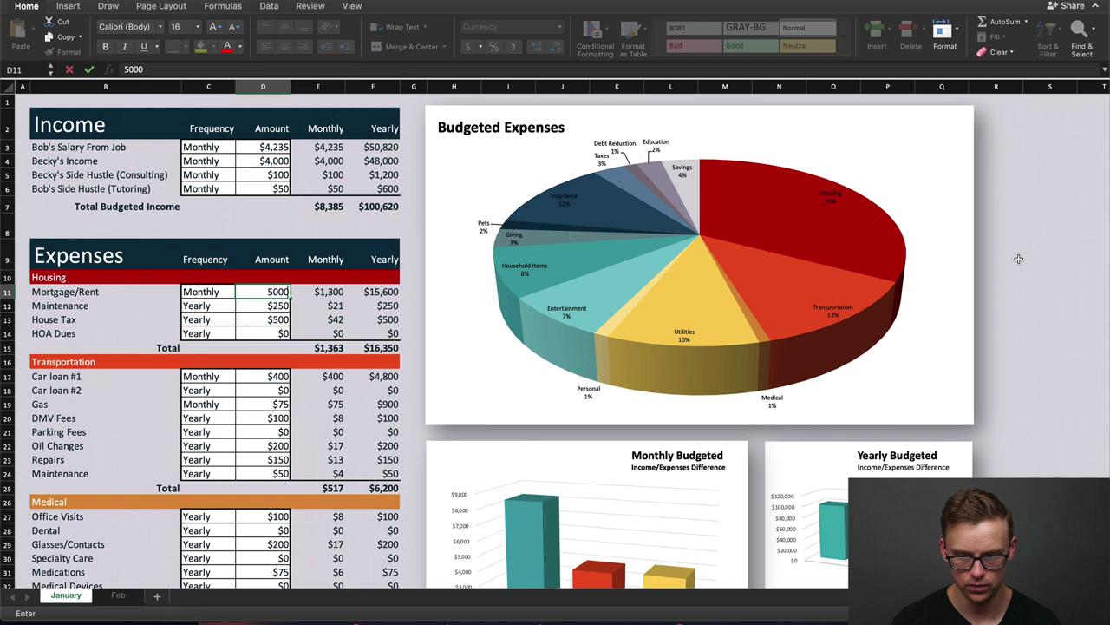
key(Return)
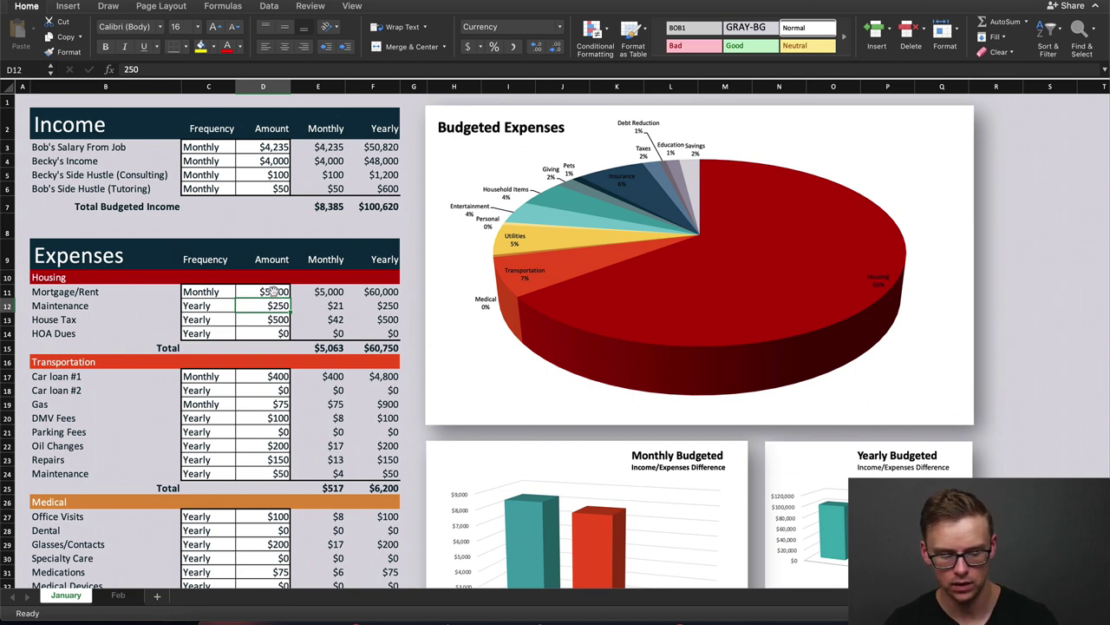
click(272, 291)
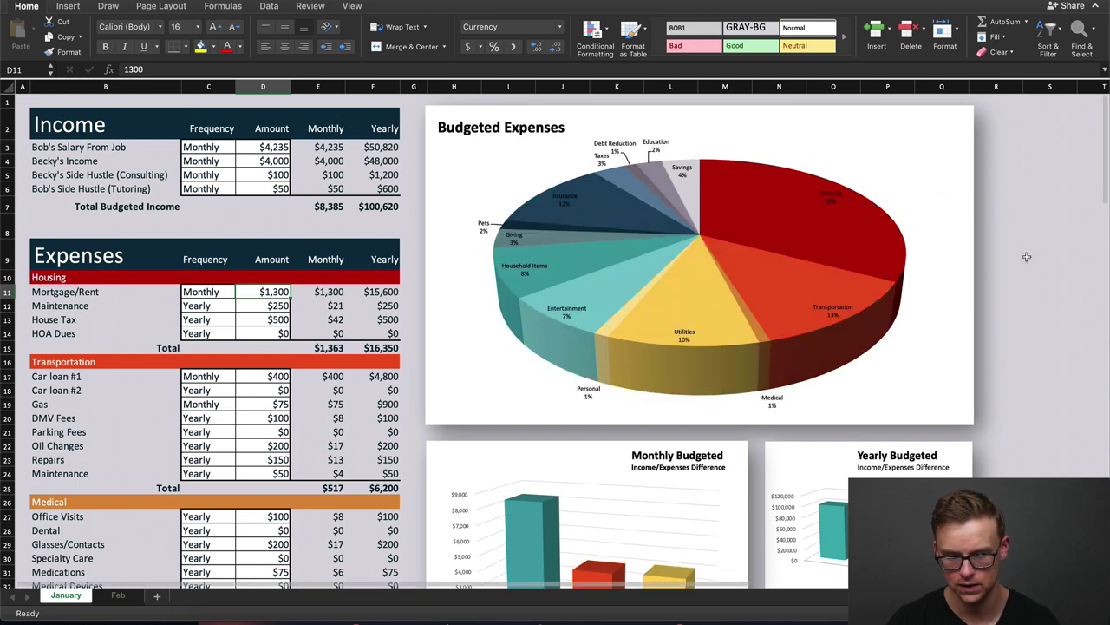
scroll(1025, 252, down, 2)
scroll(1026, 251, down, 2)
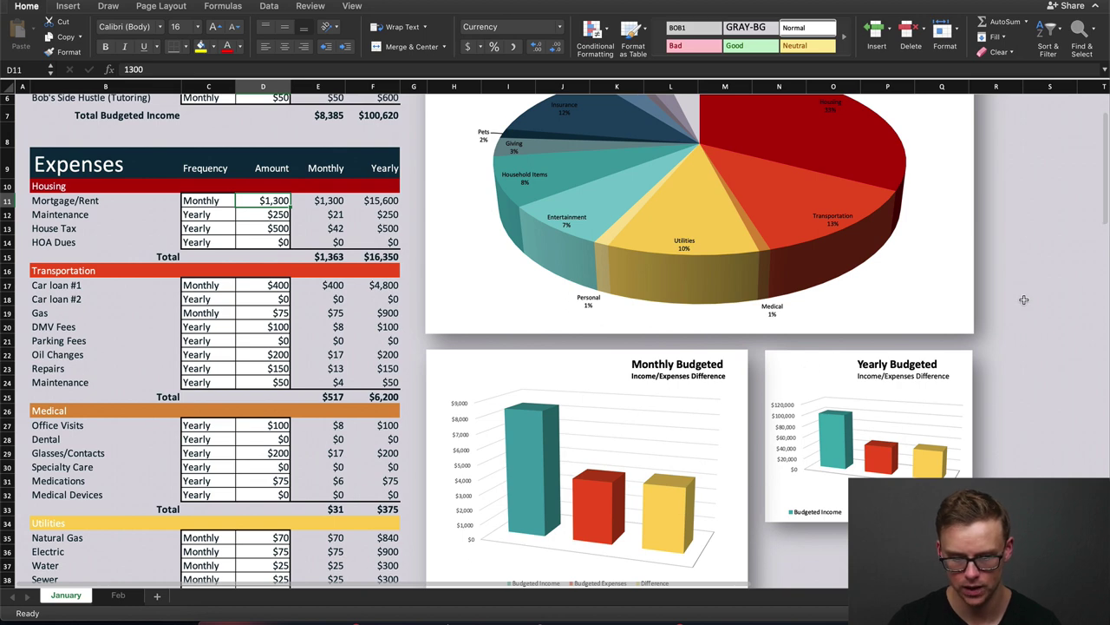
scroll(475, 327, down, 20)
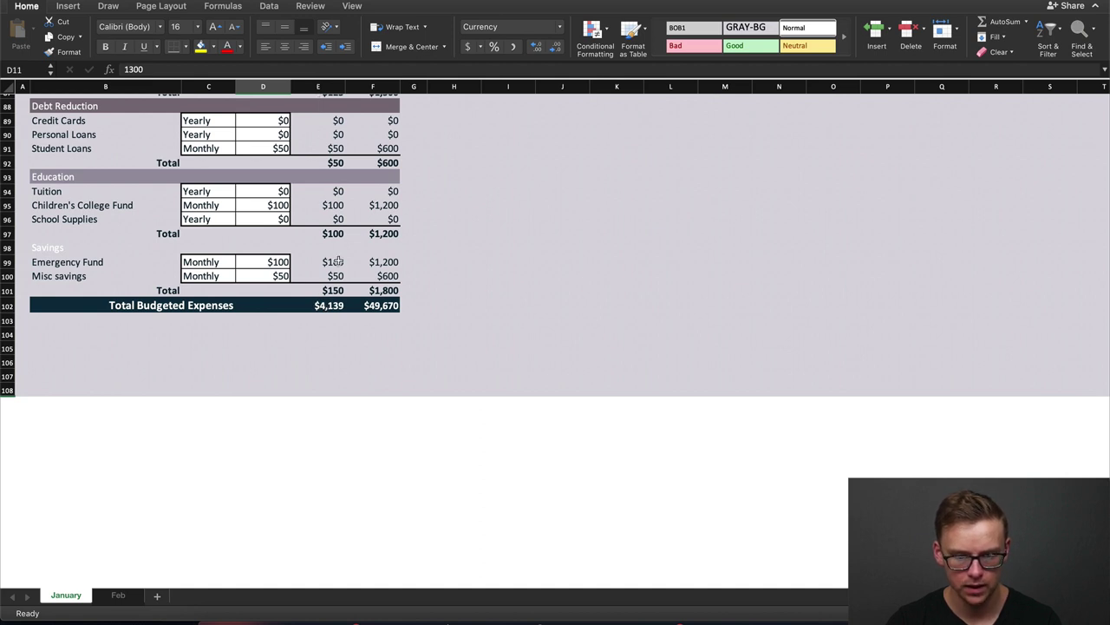
click(326, 307)
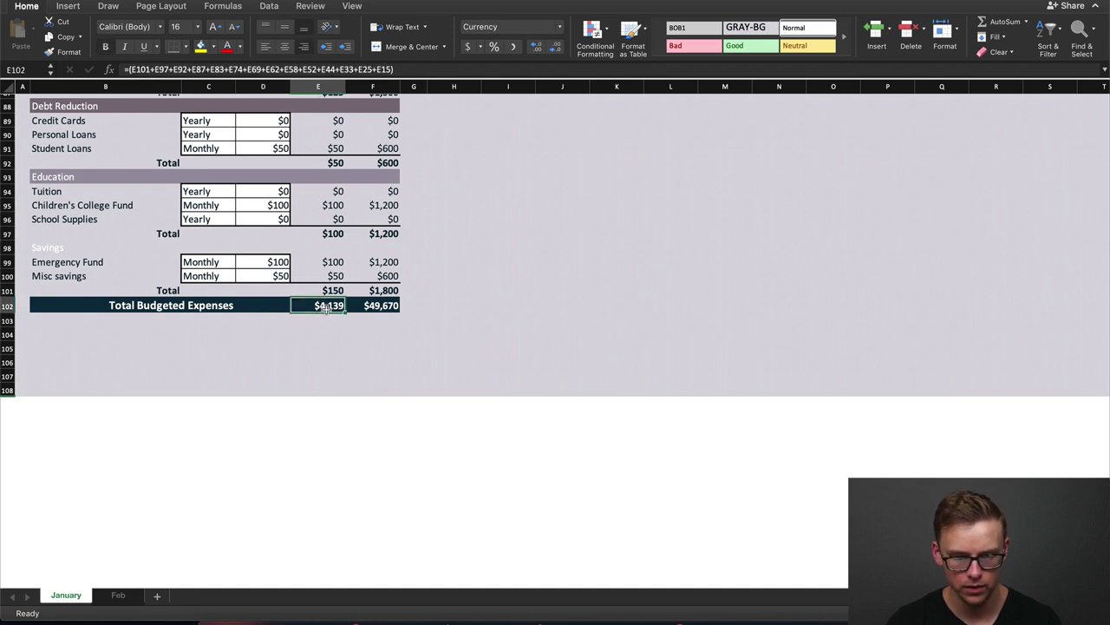
click(386, 308)
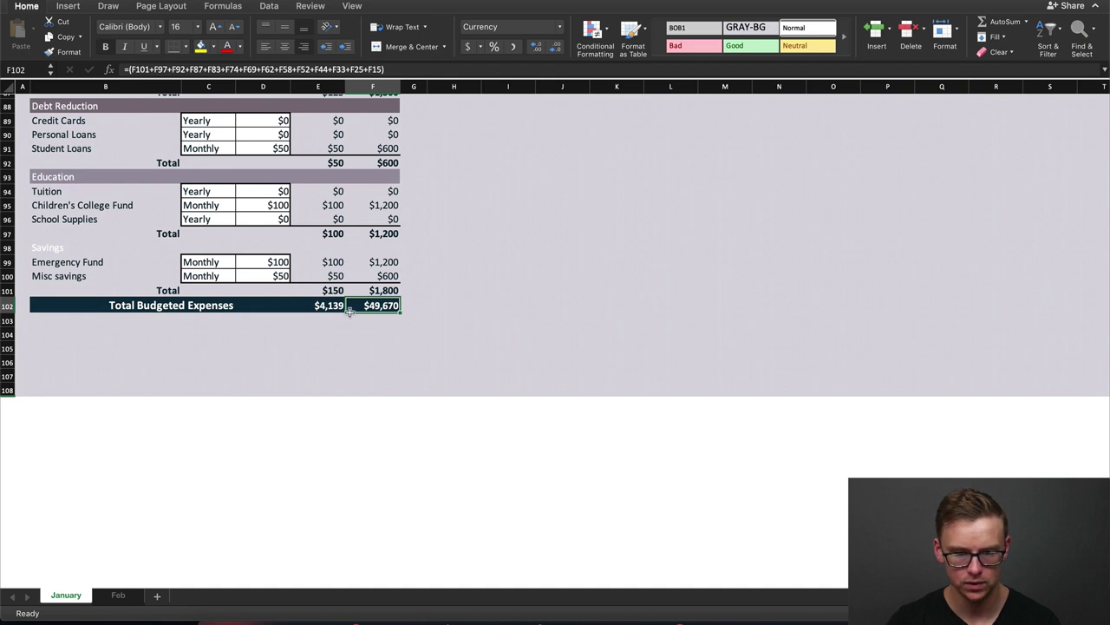
scroll(435, 329, up, 15)
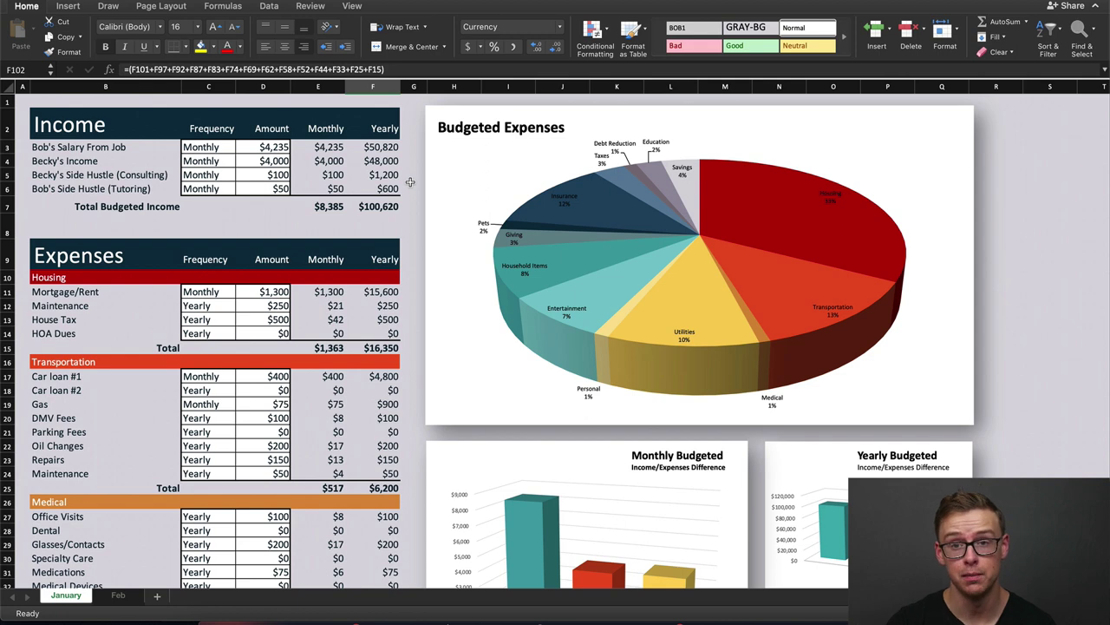
scroll(410, 181, down, 5)
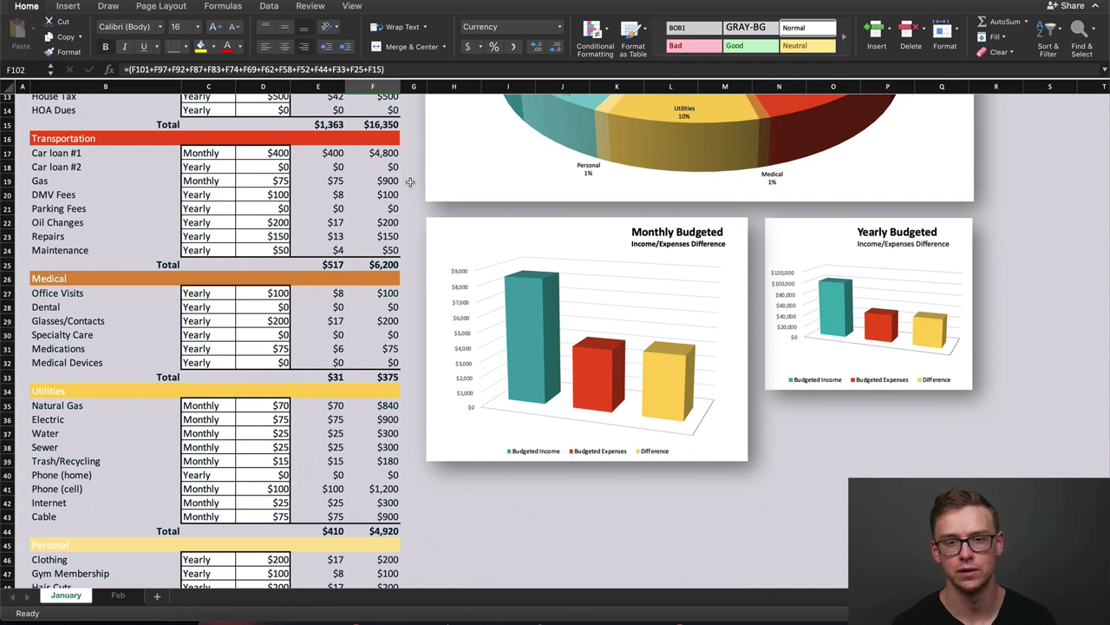
Point out Starbucks ($3,600 yearly) and Avocado Toast ($4,800 yearly) in the Entertainment section.
scroll(411, 181, down, 10)
click(447, 295)
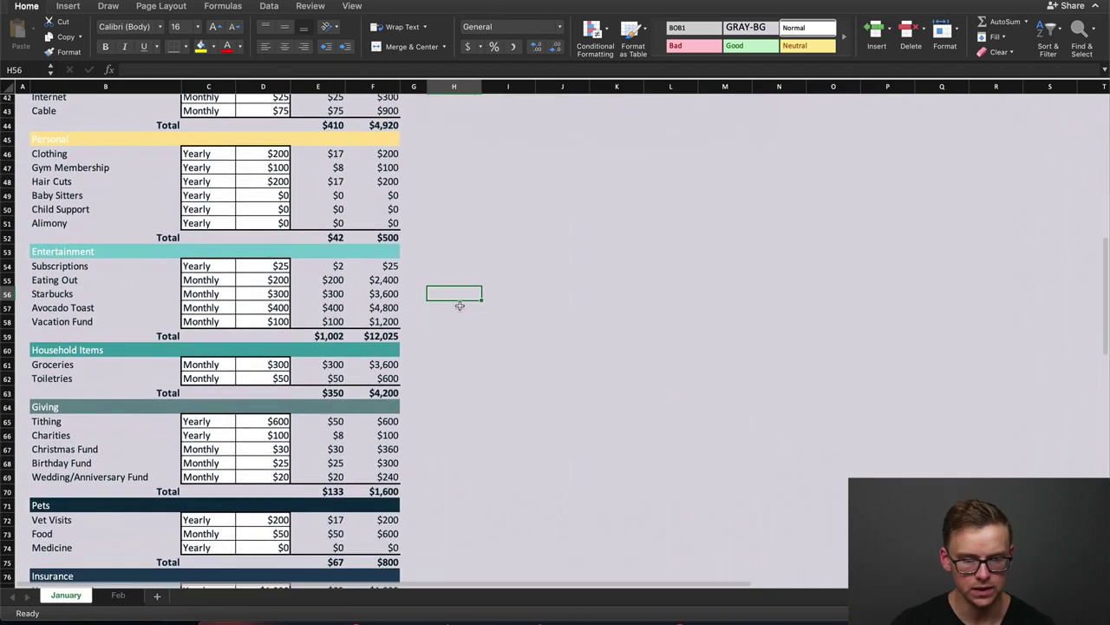
click(78, 252)
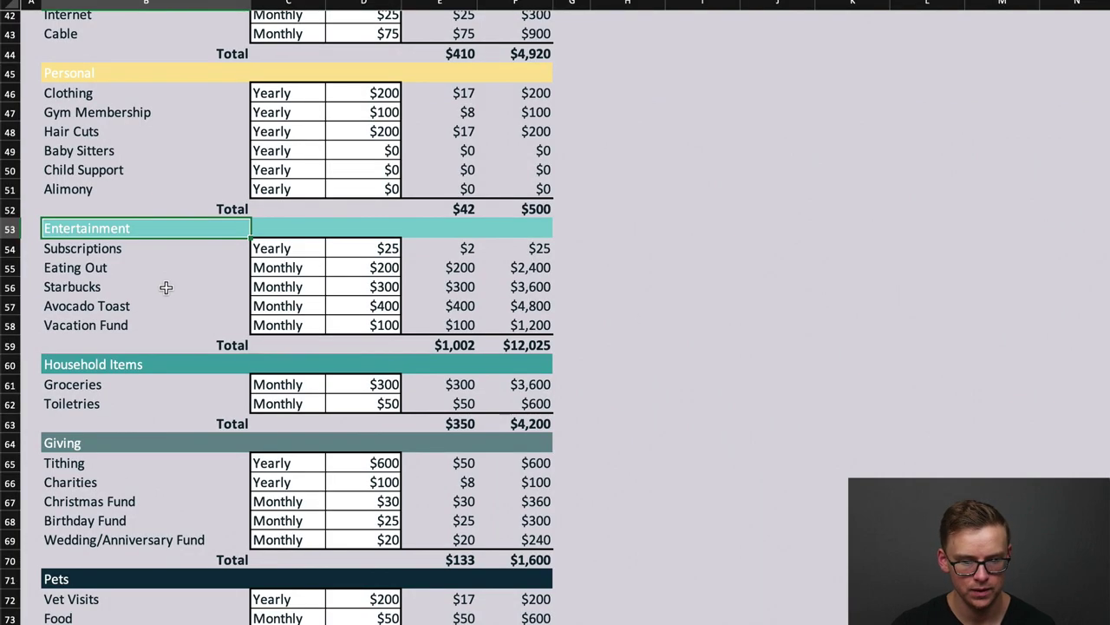
click(166, 287)
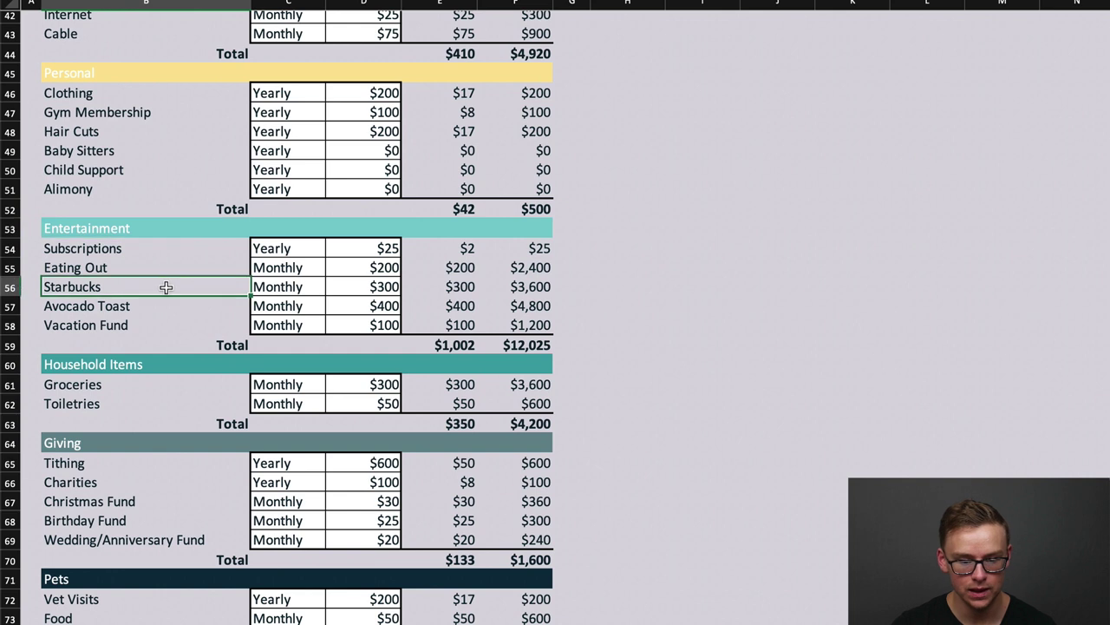
click(386, 286)
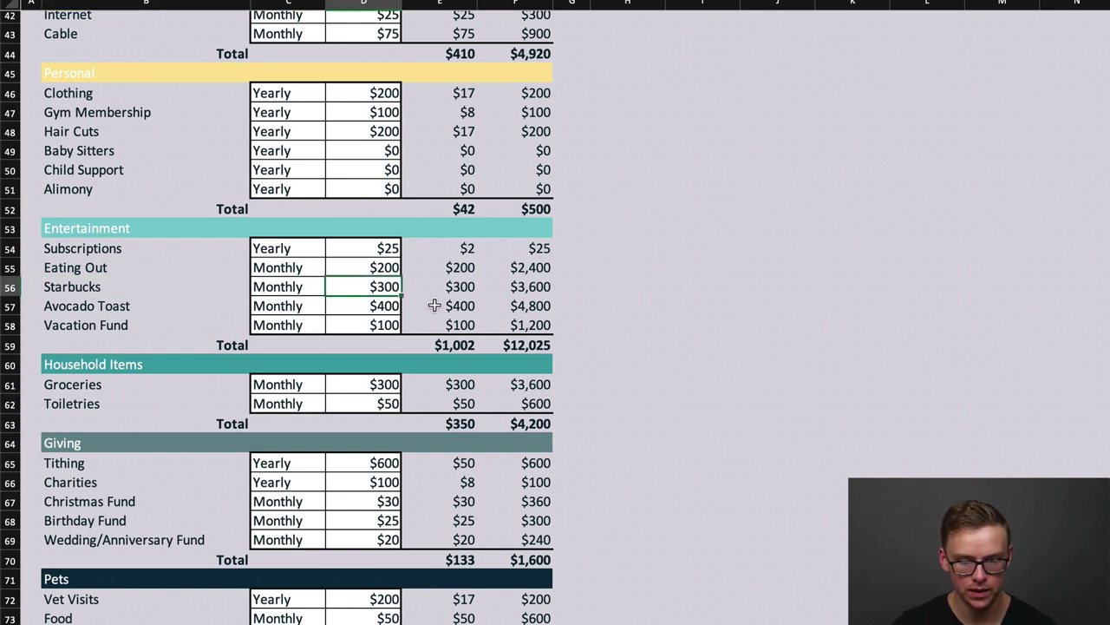
shift+click(386, 304)
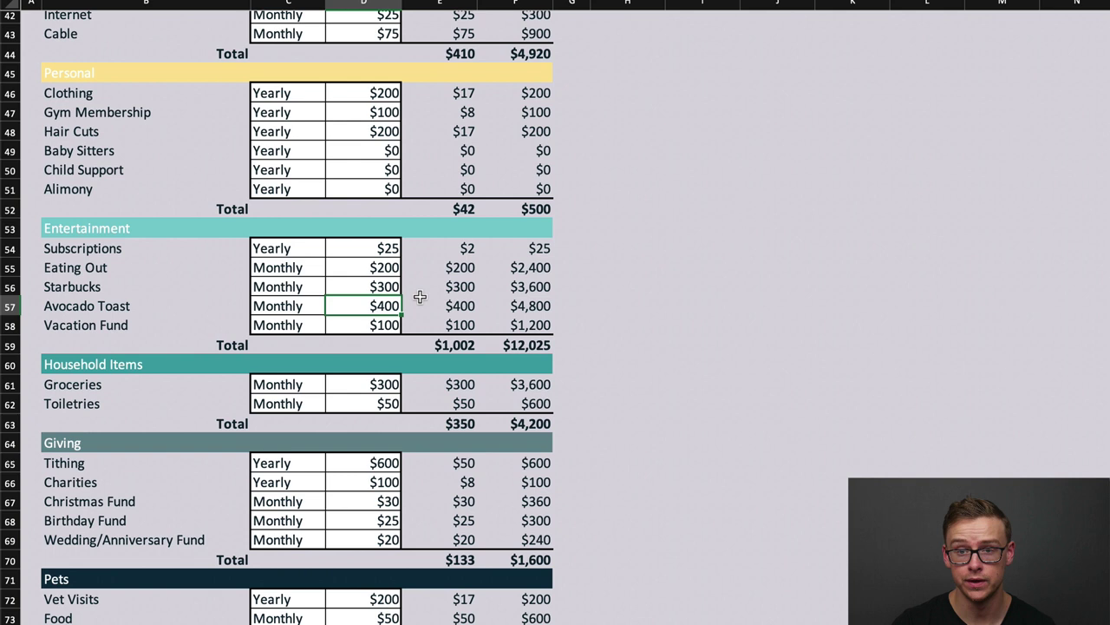
click(536, 287)
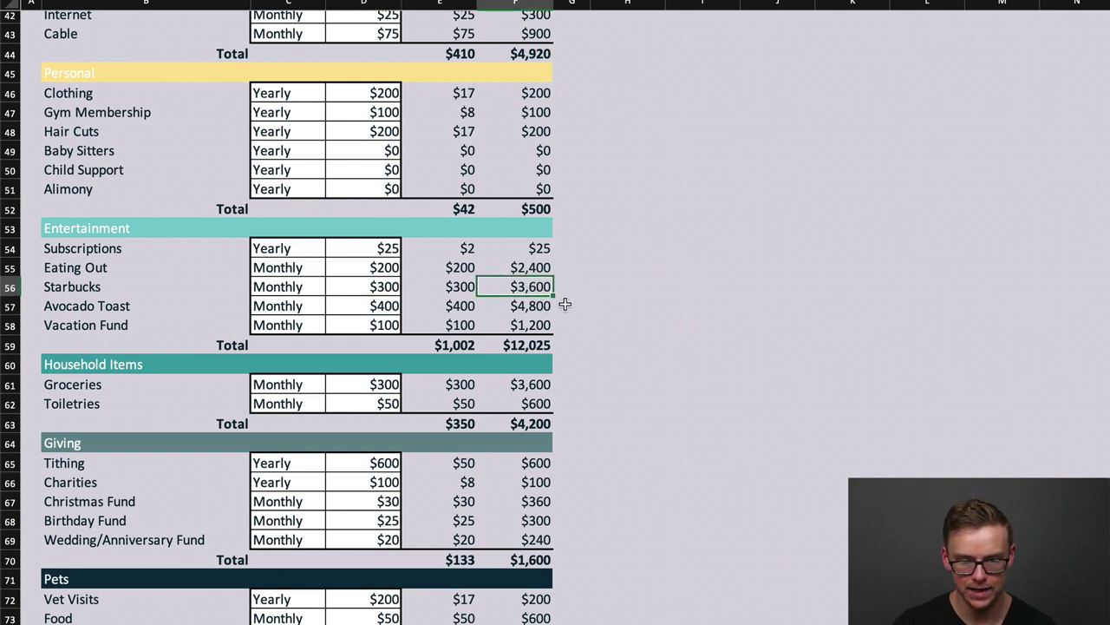
click(517, 306)
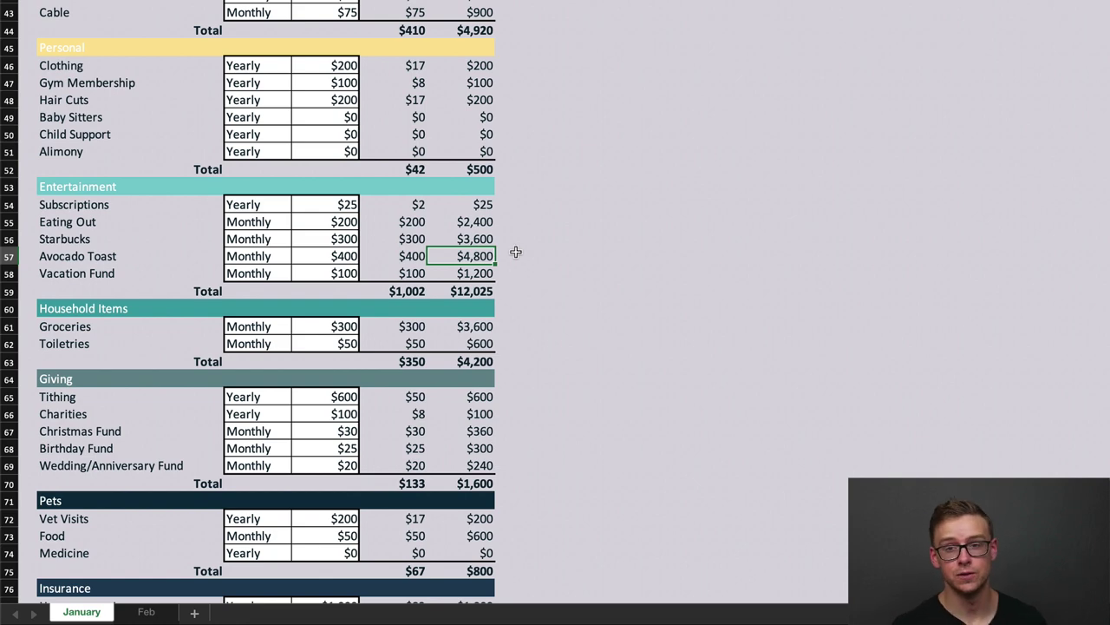
Recheck the $1,300 Mortgage/Rent and $100 Office Visits amounts.
scroll(503, 246, up, 4)
scroll(503, 246, up, 6)
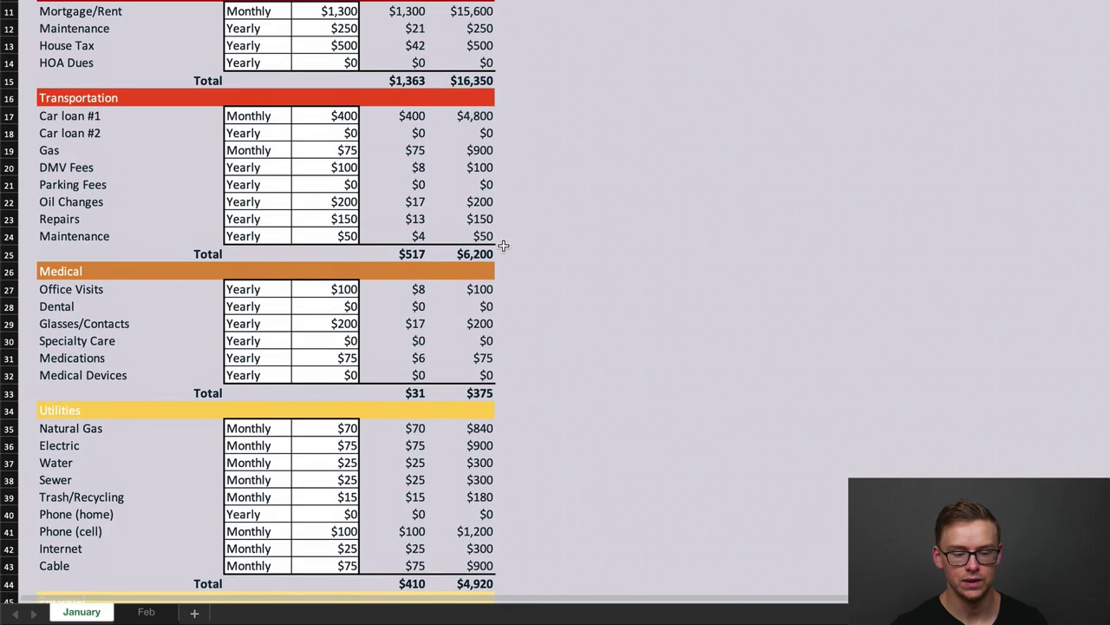
scroll(503, 246, up, 3)
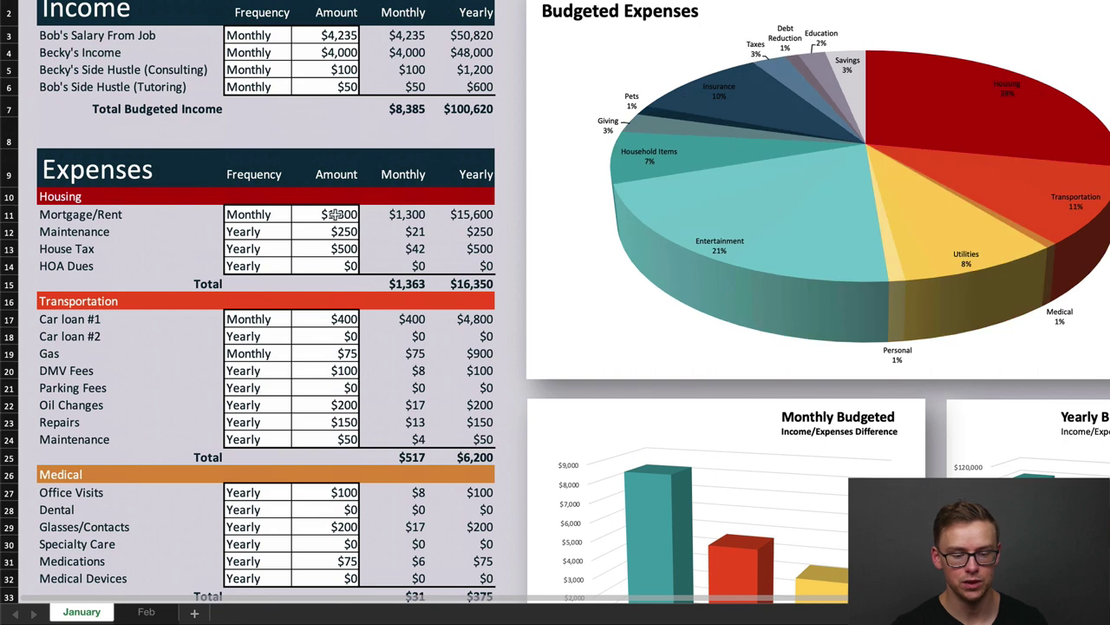
click(334, 215)
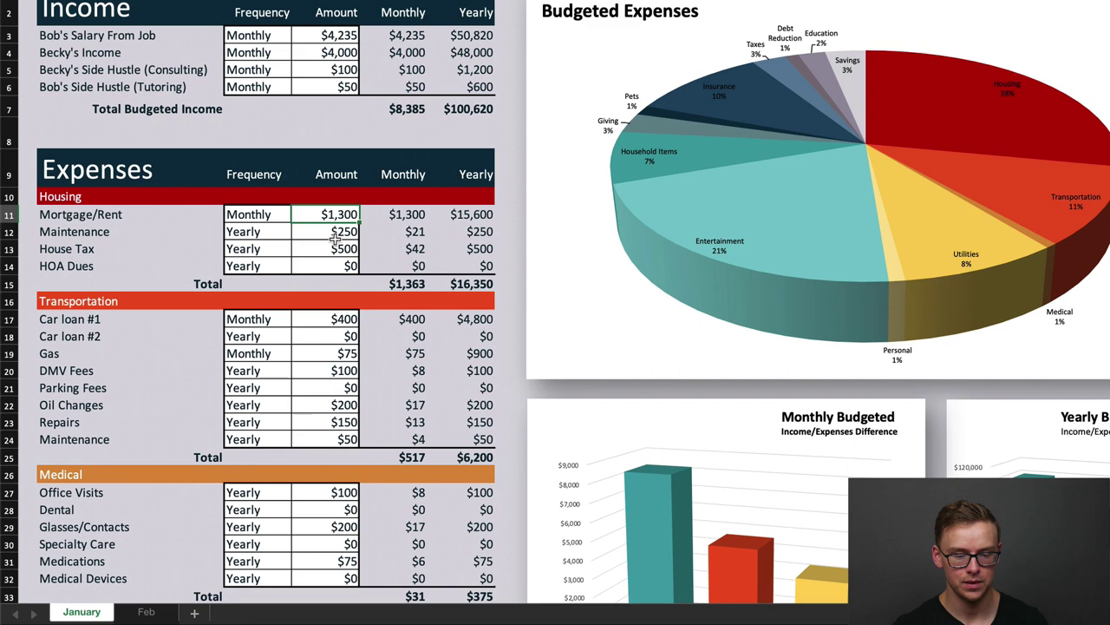
scroll(336, 235, down, 5)
scroll(335, 241, down, 4)
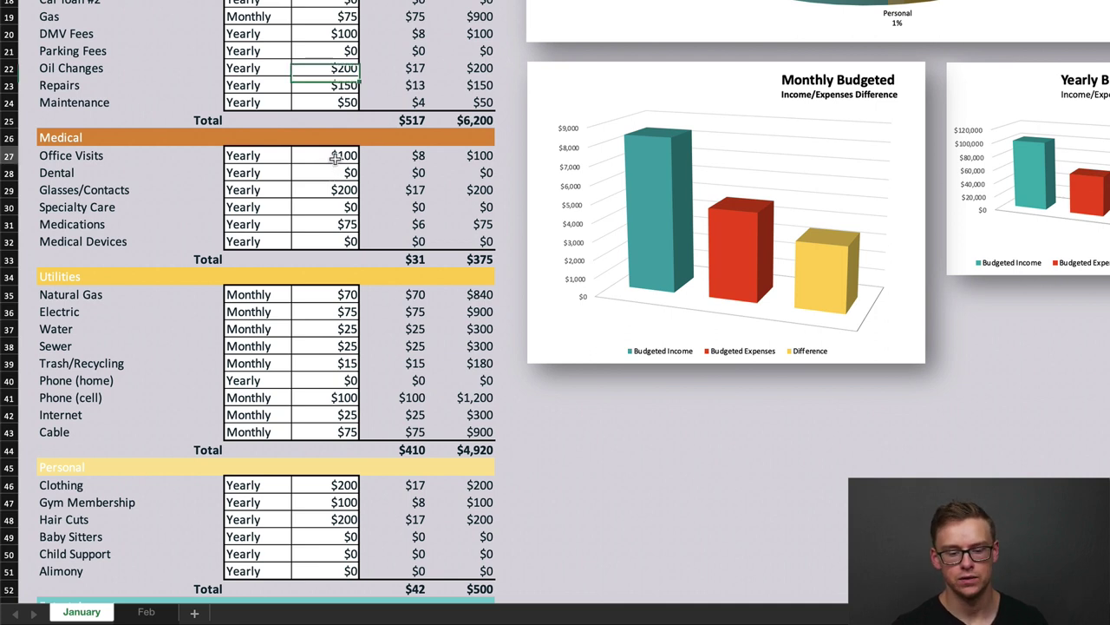
click(335, 157)
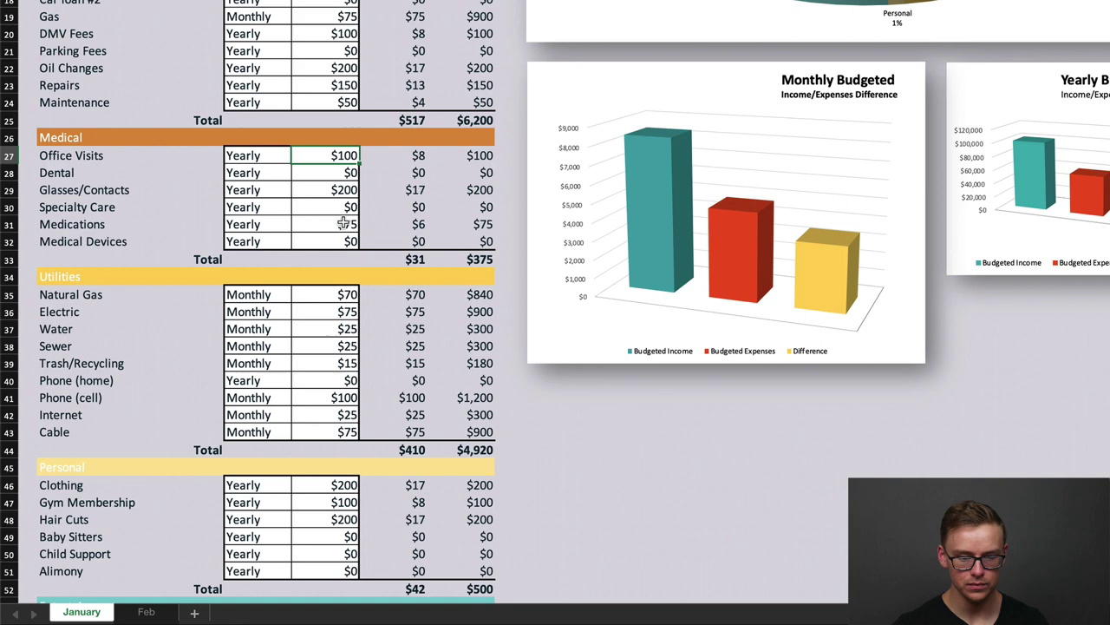
Scroll down to the Entertainment section around rows 53–59.
scroll(343, 223, down, 2)
scroll(345, 222, down, 3)
scroll(344, 222, down, 3)
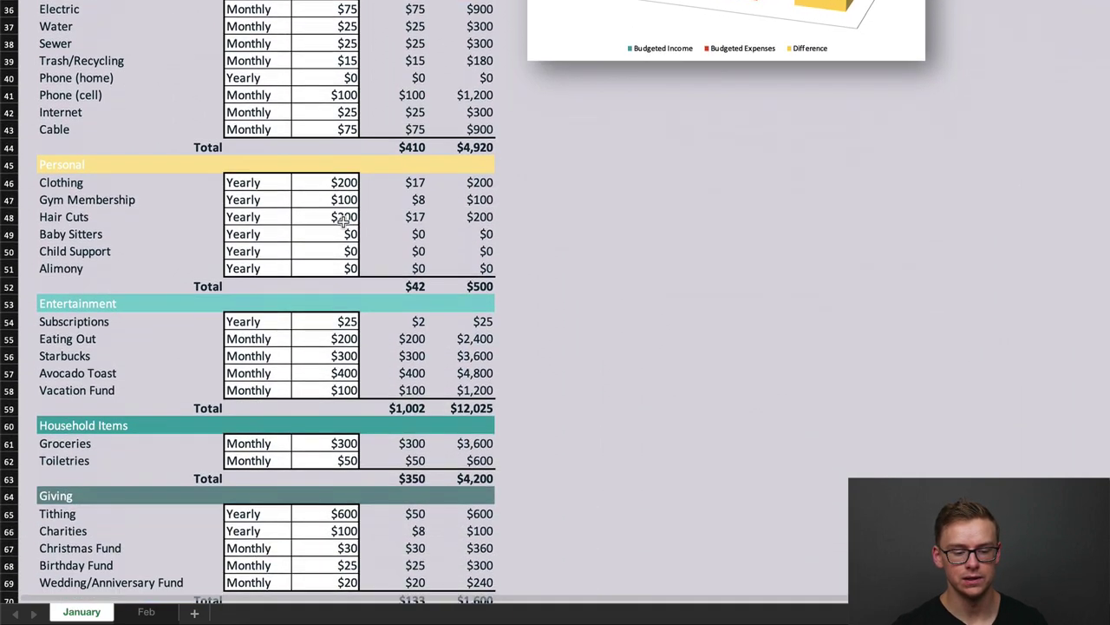
scroll(344, 222, down, 3)
scroll(344, 222, down, 2)
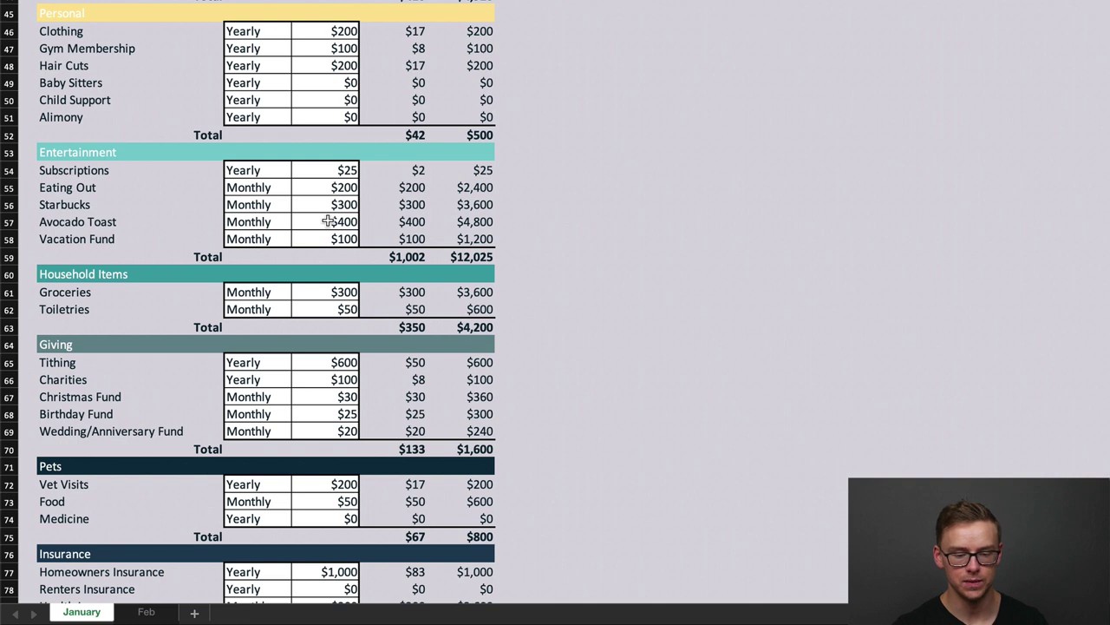
Change the Starbucks amount to 50 and Avocado Toast to 25, dropping Entertainment to $377.
click(334, 204)
key(Return)
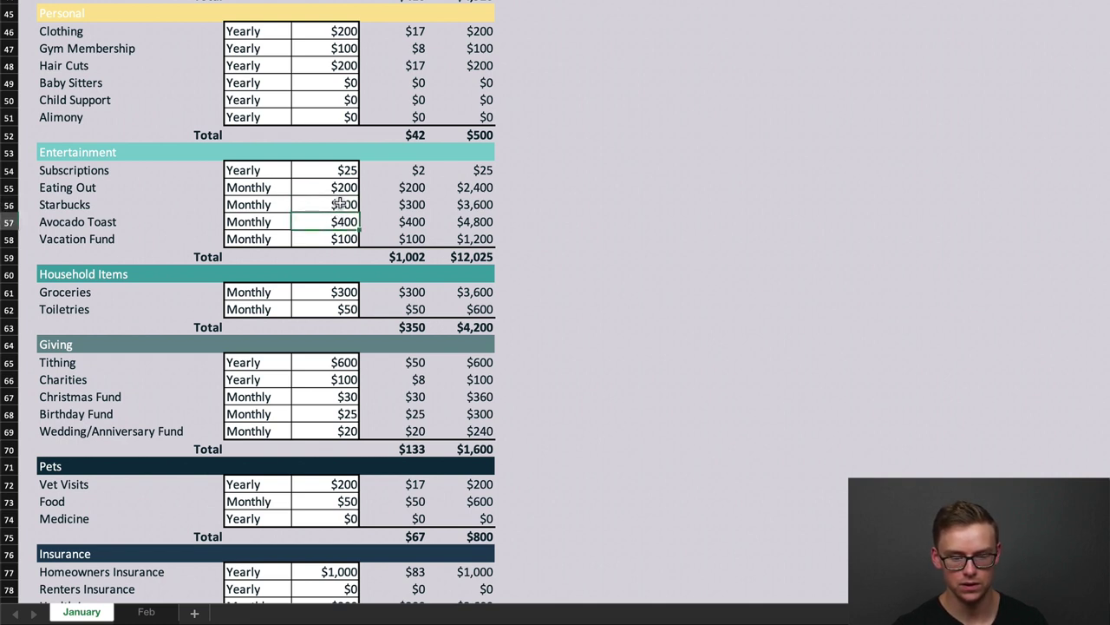
click(340, 203)
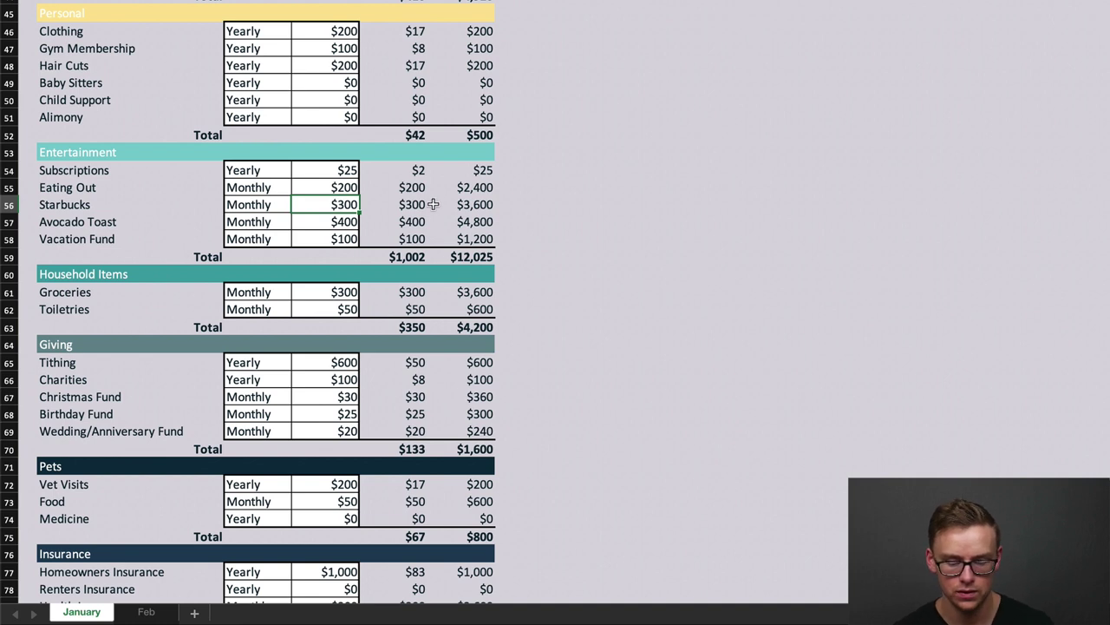
text(50)
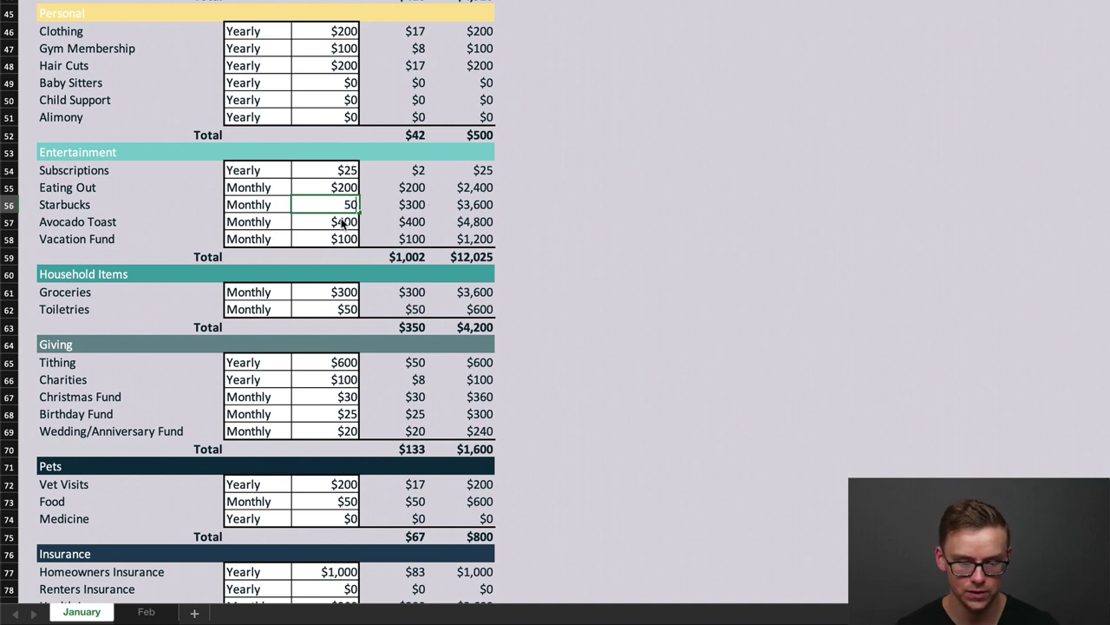
click(344, 221)
text(25)
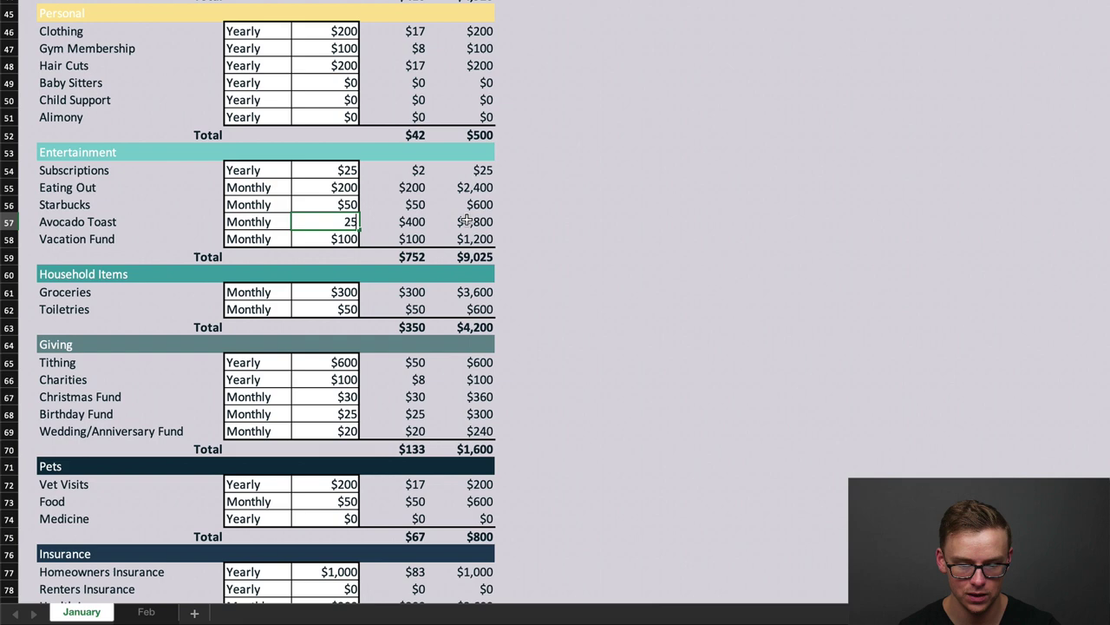
key(Return)
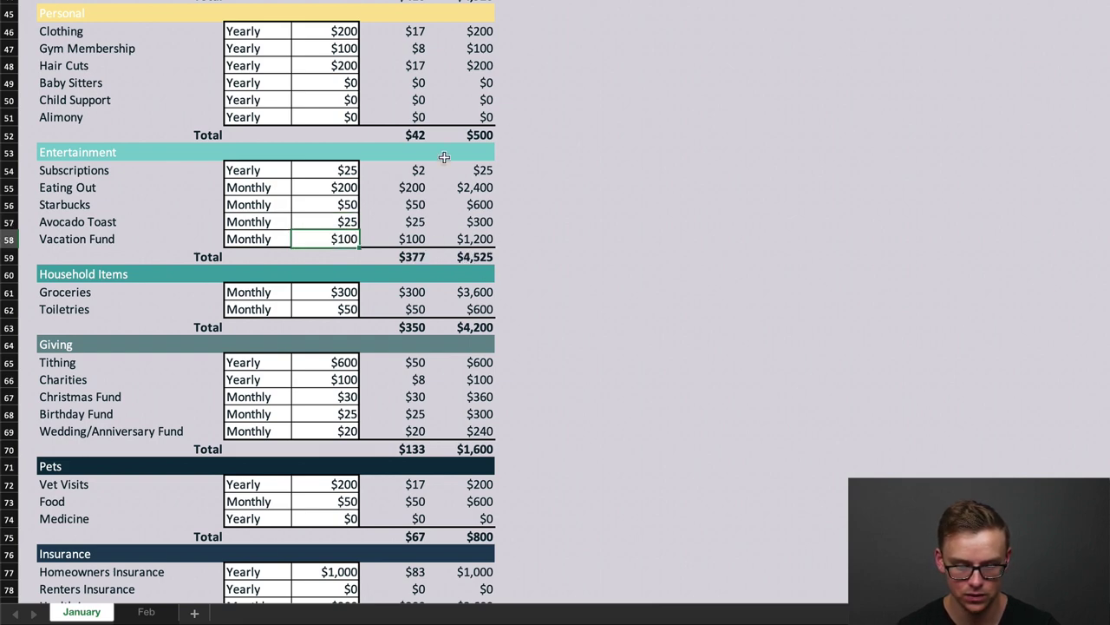
scroll(676, 229, up, 10)
scroll(694, 243, up, 5)
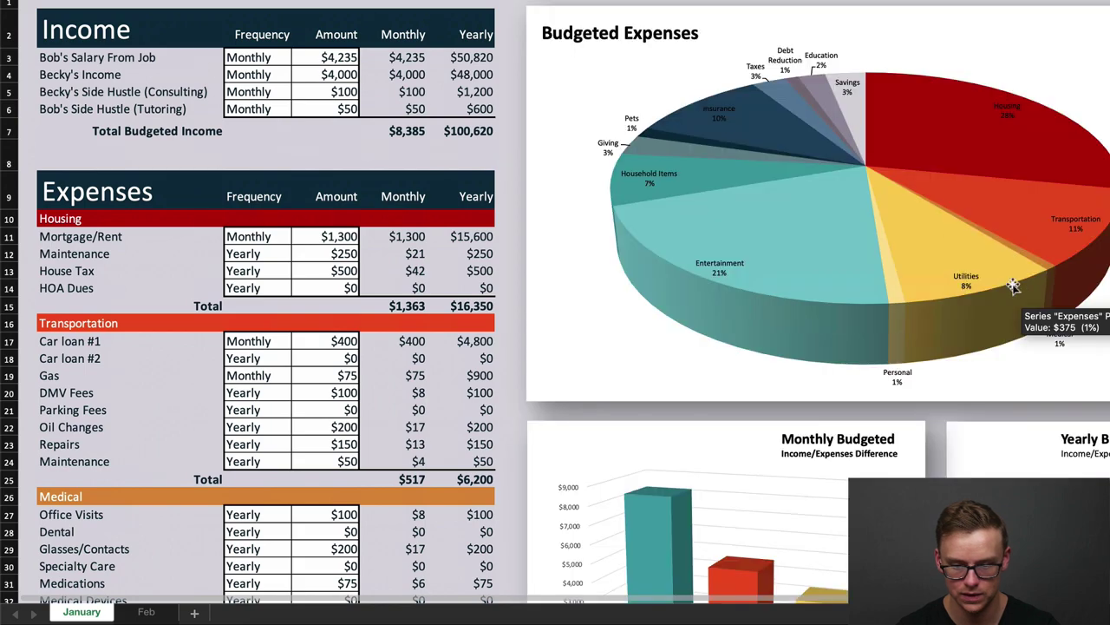
Scroll through the January sheet to check the pie chart now showing Entertainment at 9%.
scroll(924, 153, down, 3)
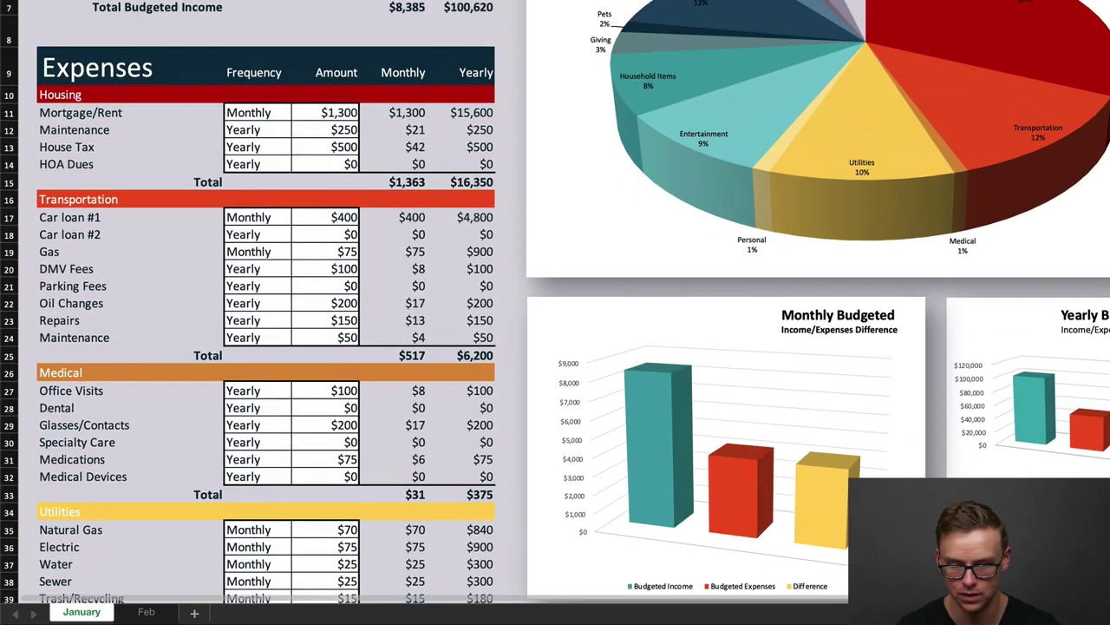
scroll(902, 278, up, 1)
scroll(694, 391, down, 7)
scroll(534, 351, down, 5)
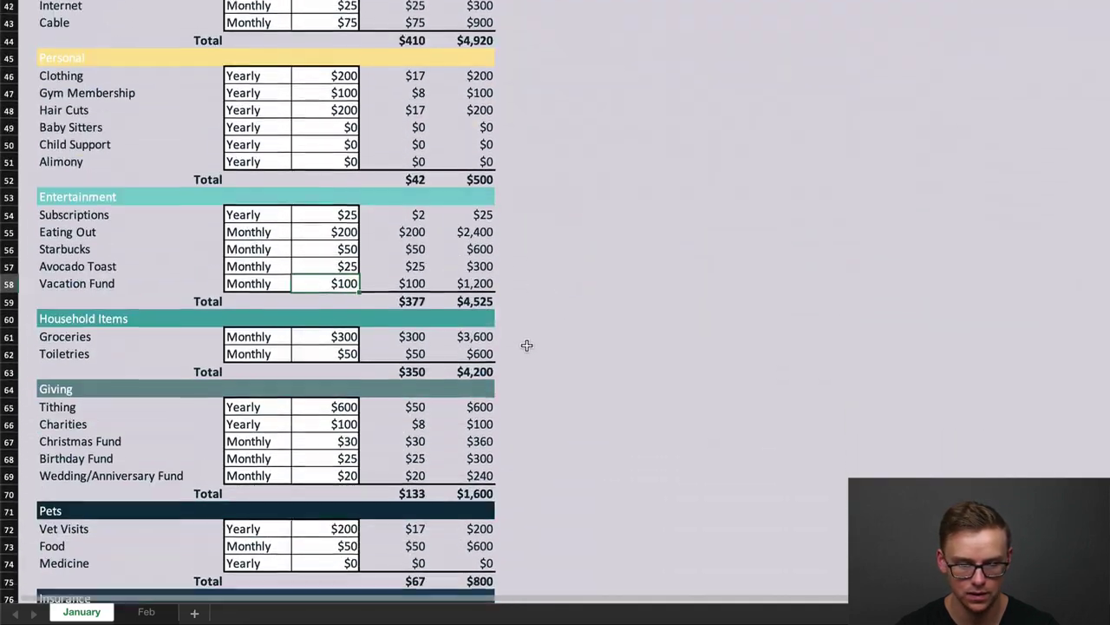
scroll(527, 345, down, 3)
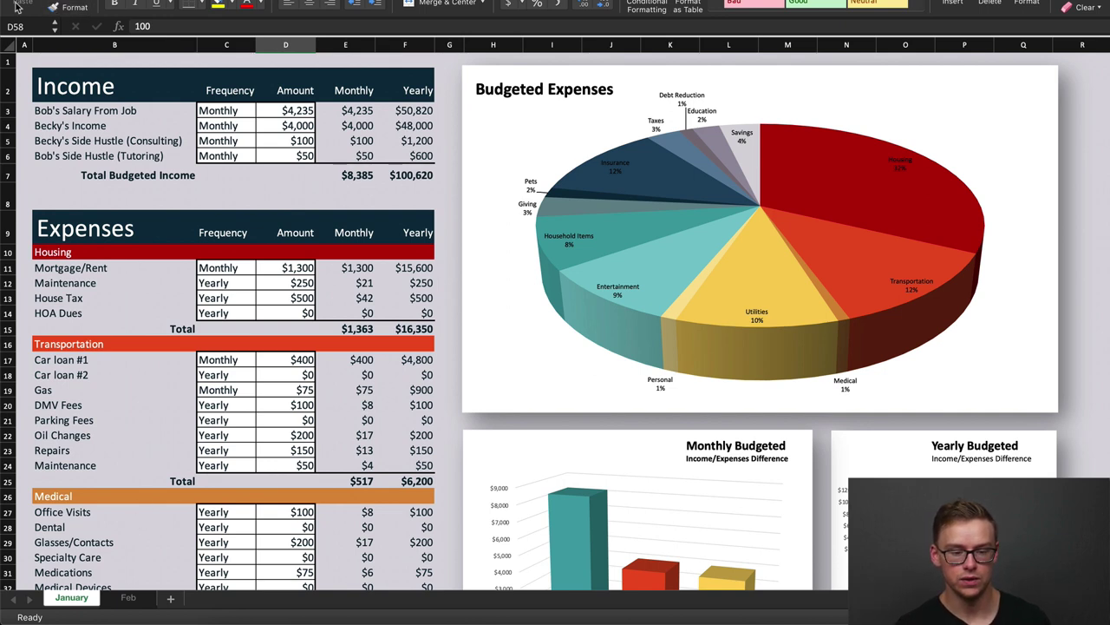
Copy the entire January sheet and paste it into a newly added blank Sheet2.
click(7, 44)
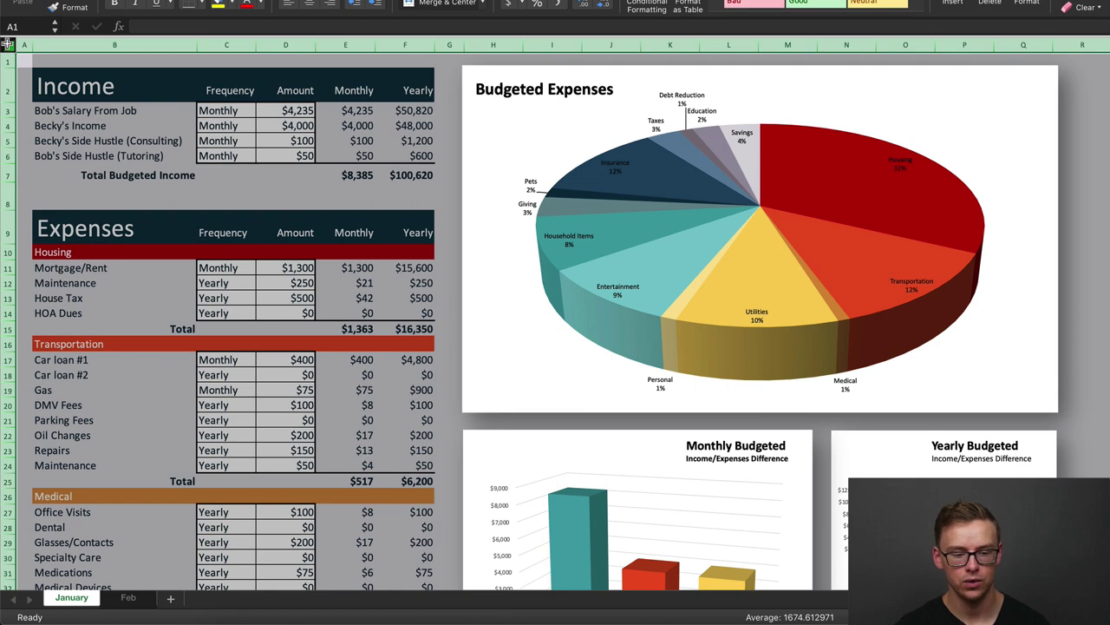
right_click(6, 43)
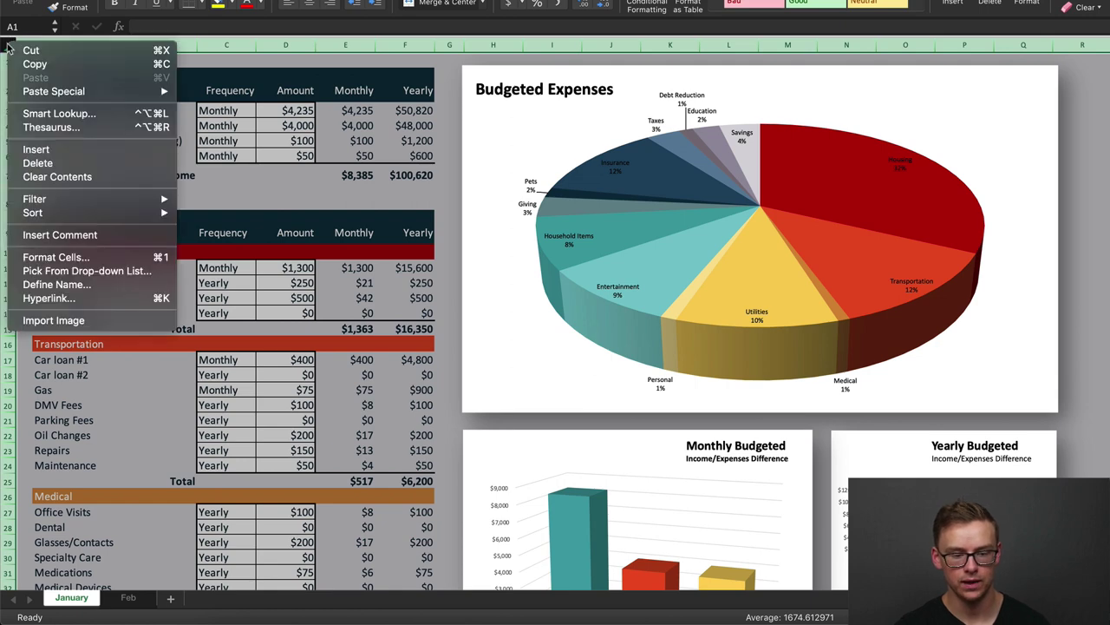
click(57, 63)
click(127, 597)
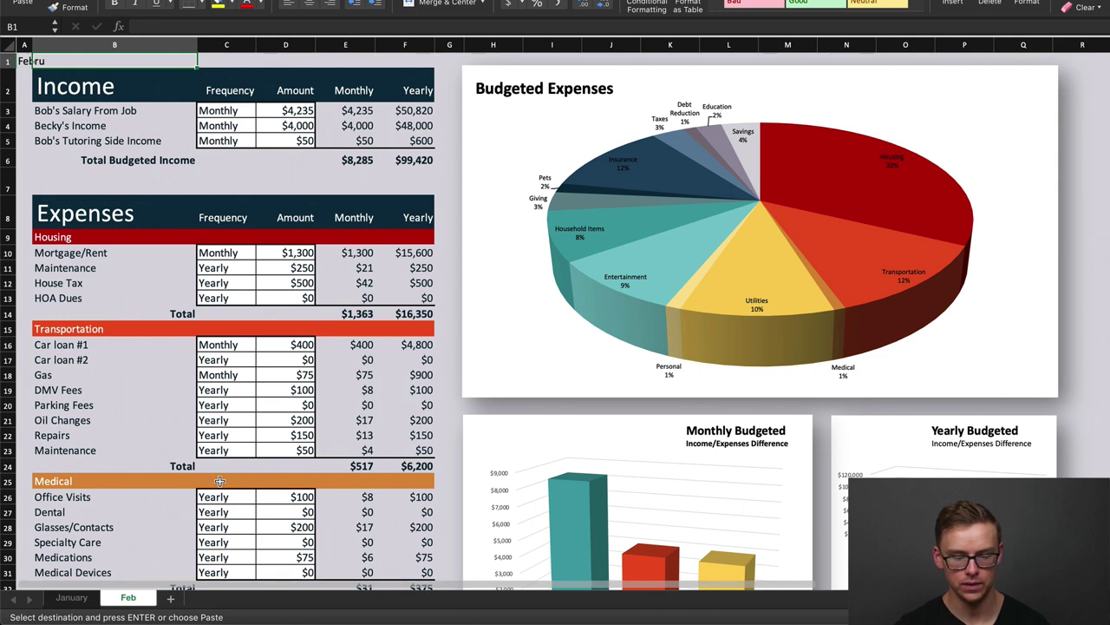
click(171, 599)
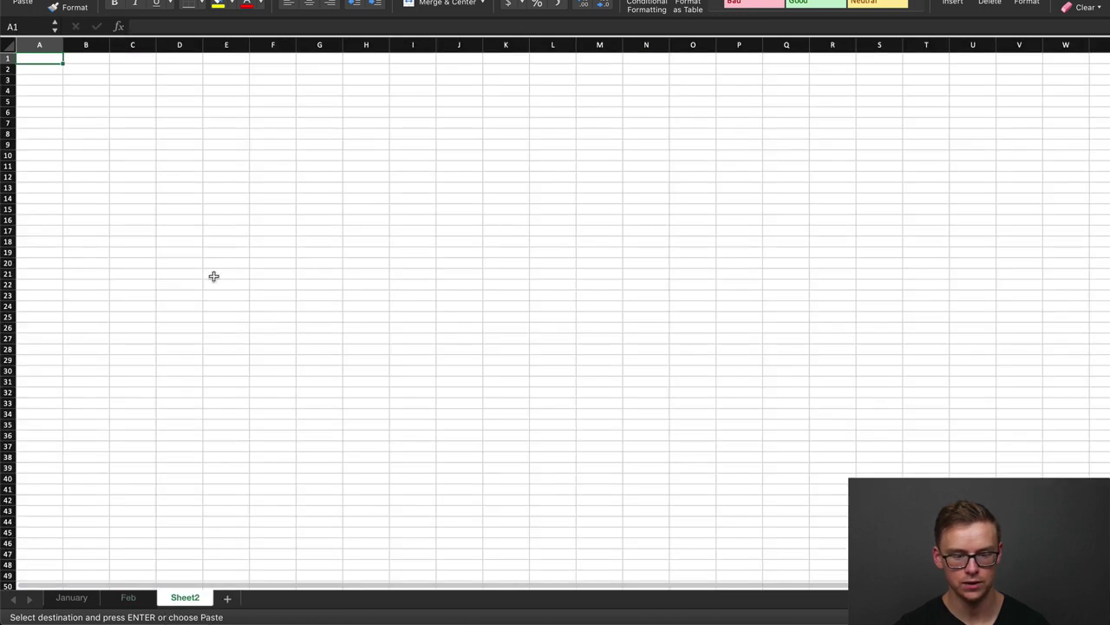
right_click(9, 40)
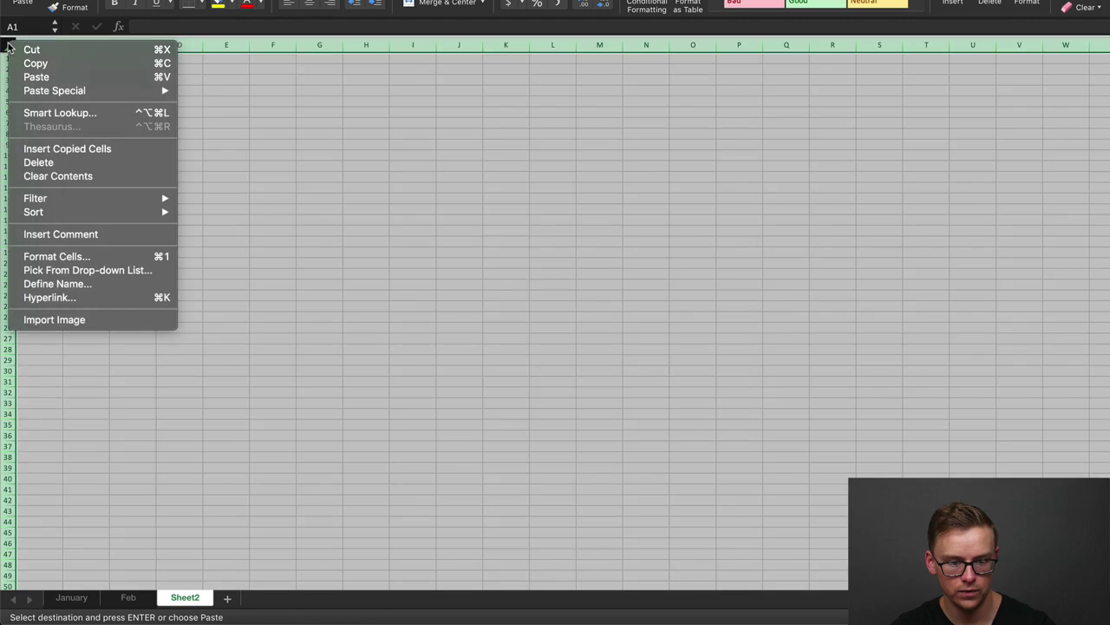
click(55, 79)
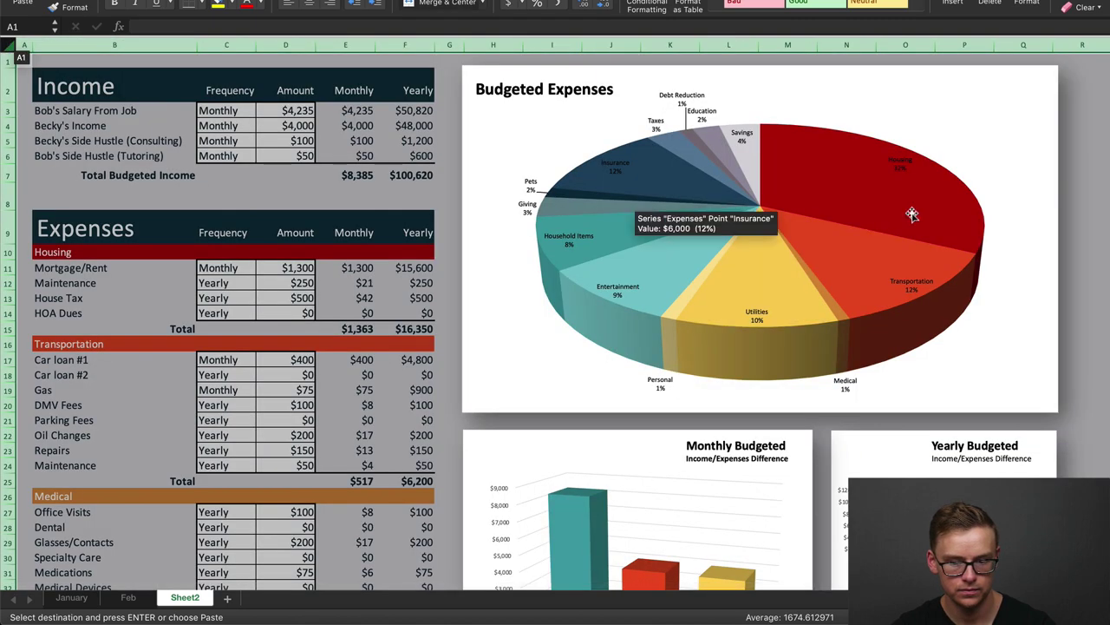
click(685, 226)
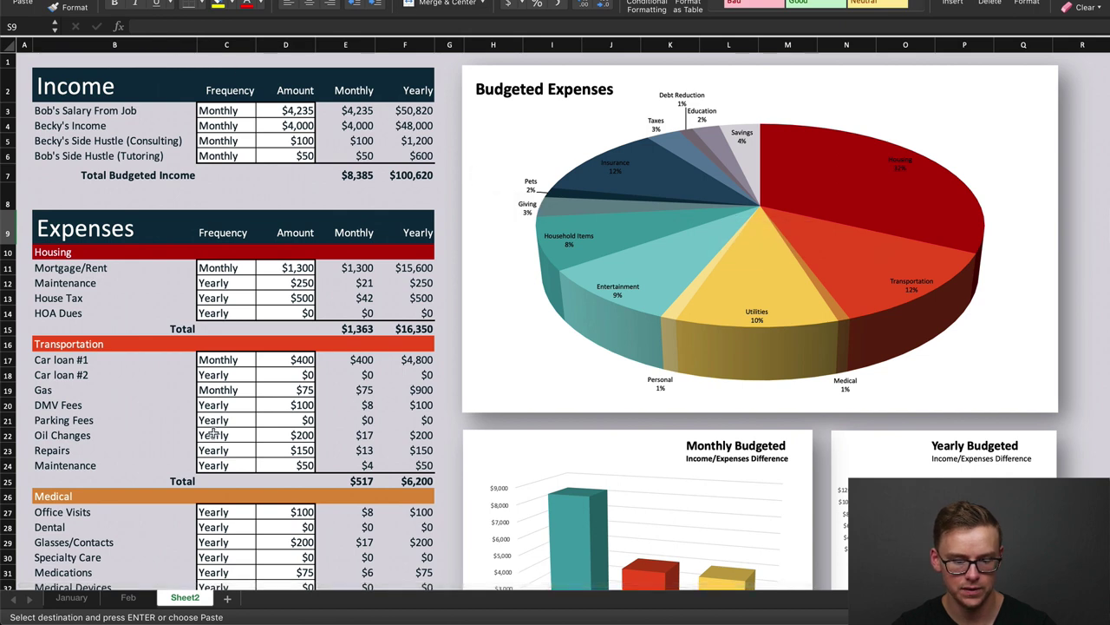
Rename the Sheet2 tab to 'March'.
double_click(189, 597)
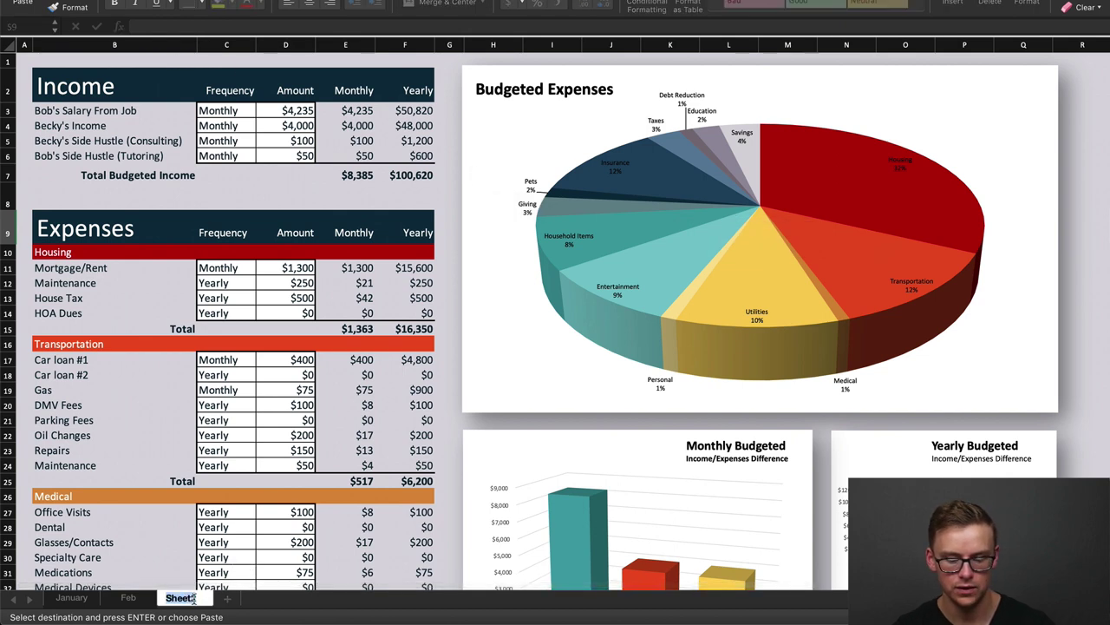
text(Mar)
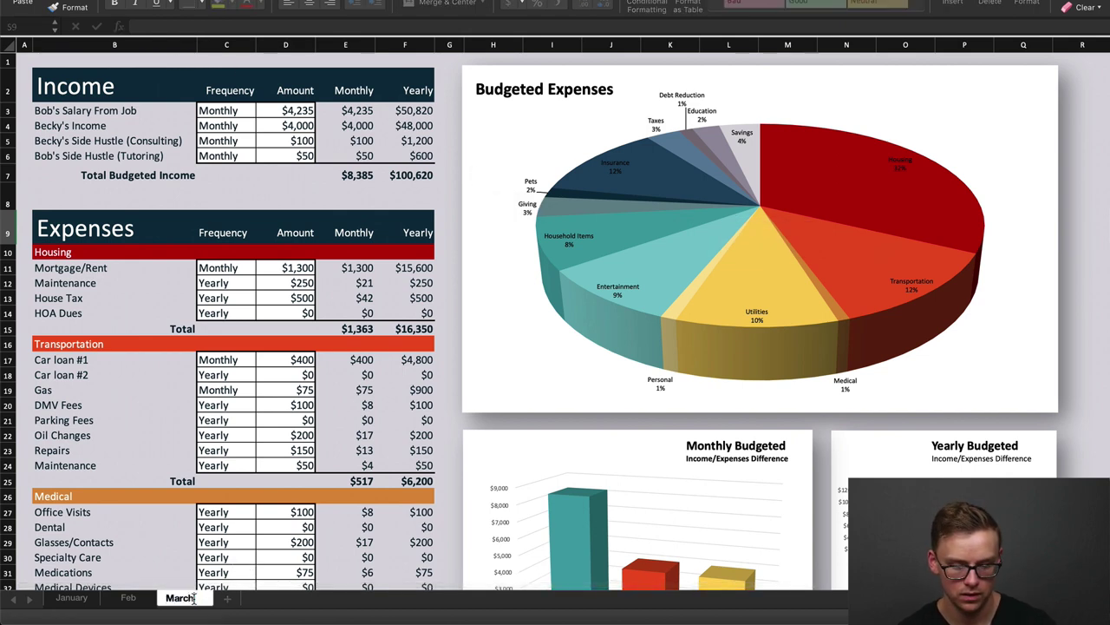
text(ch)
key(Return)
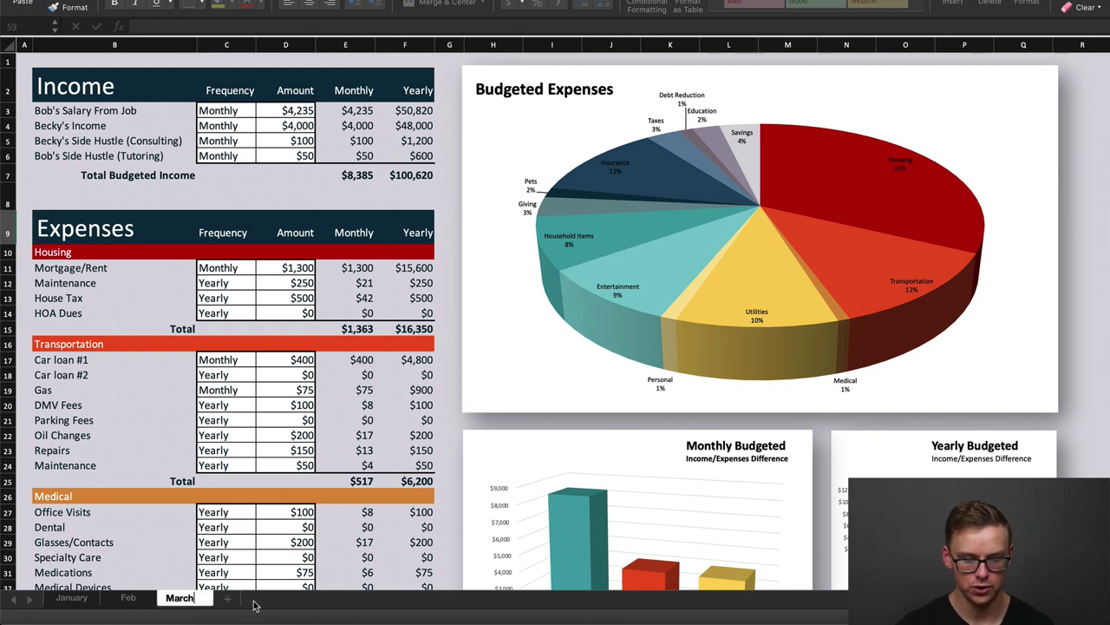
click(191, 598)
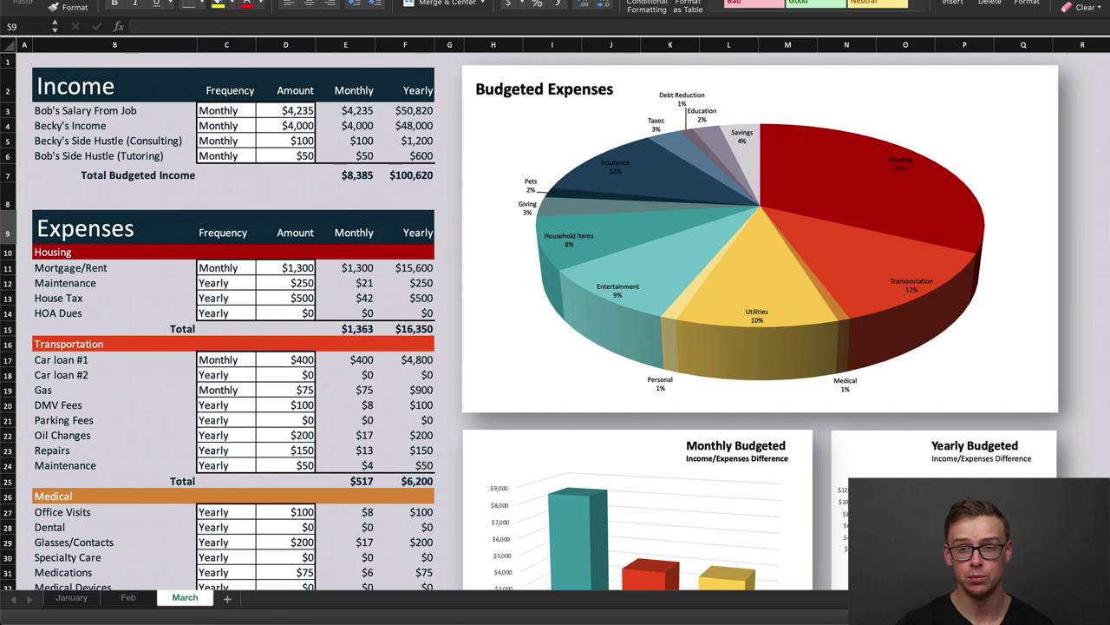
Flip through the Feb and March tabs, ending back on the January sheet.
key(ctrl+Page_Up)
key(ctrl+Page_Up)
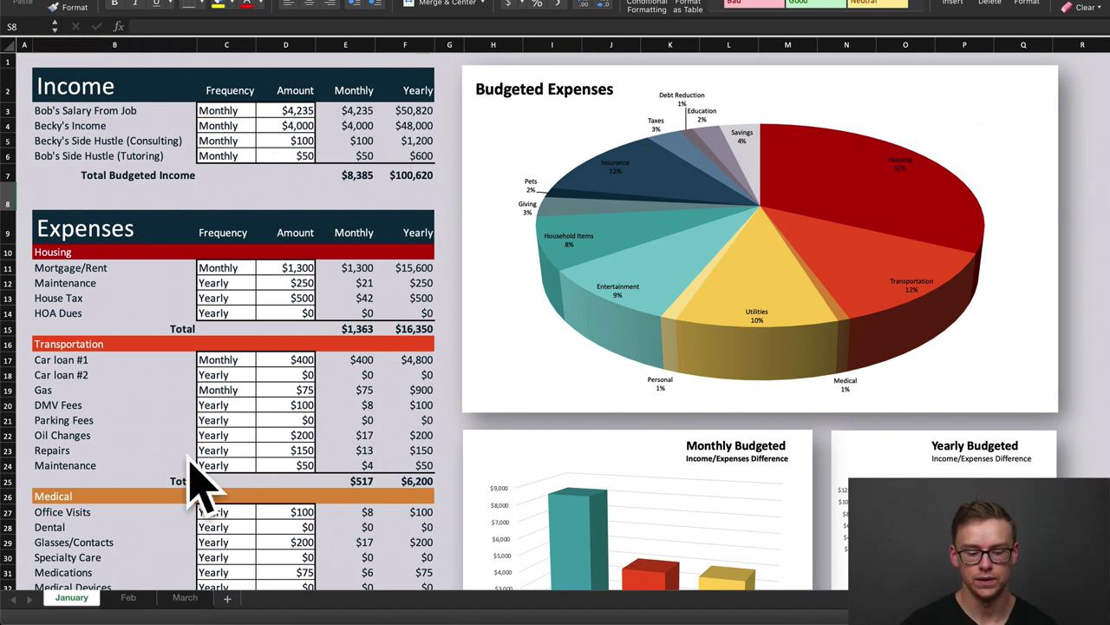
click(137, 600)
click(181, 601)
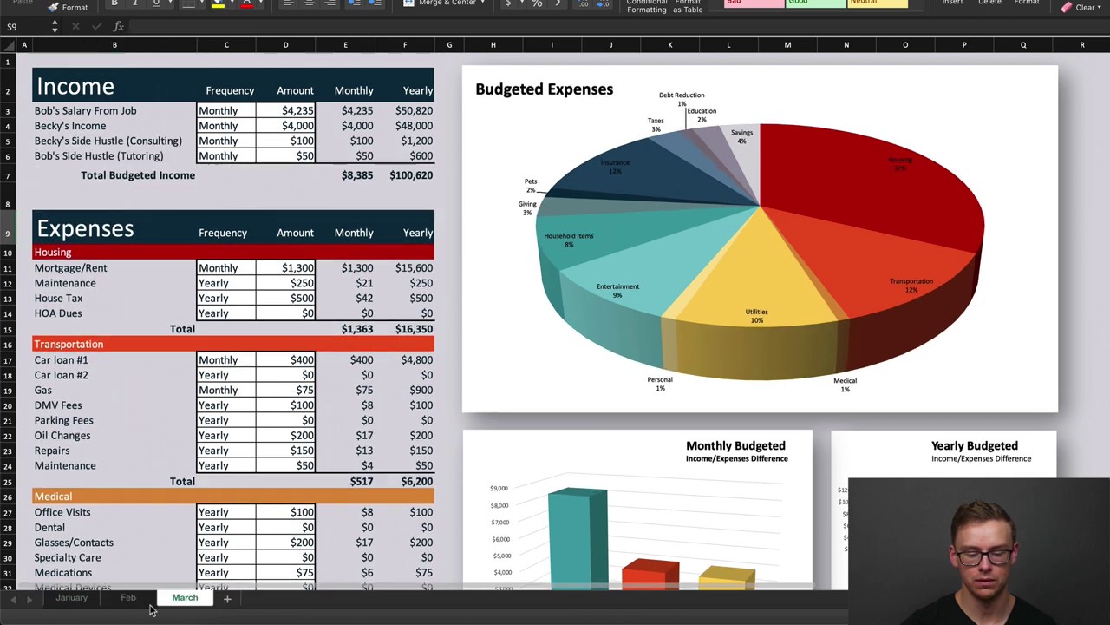
click(76, 598)
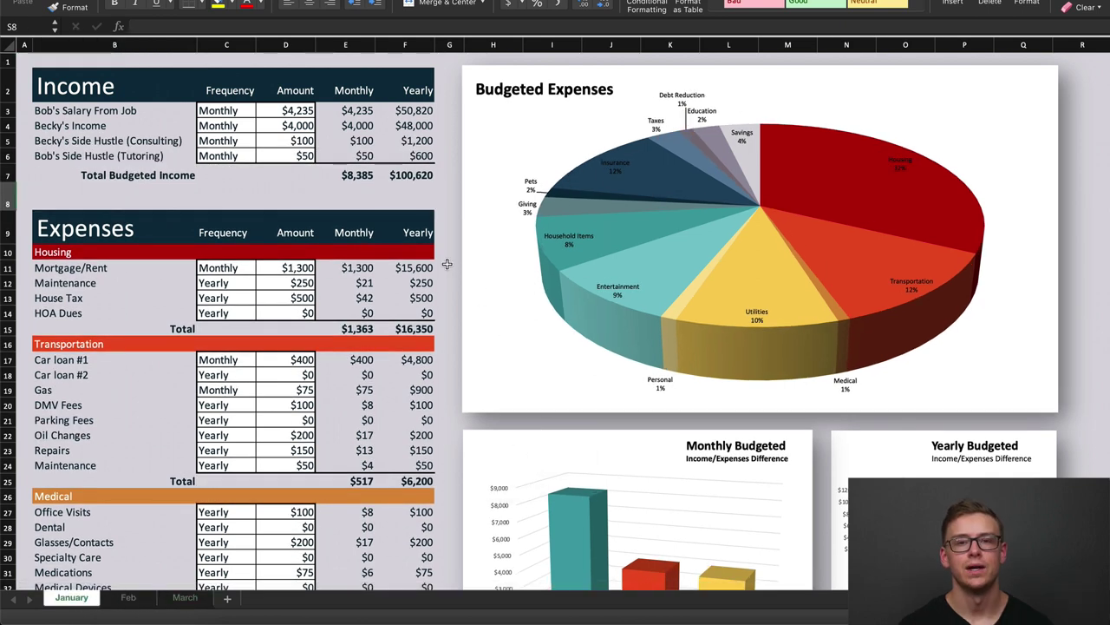